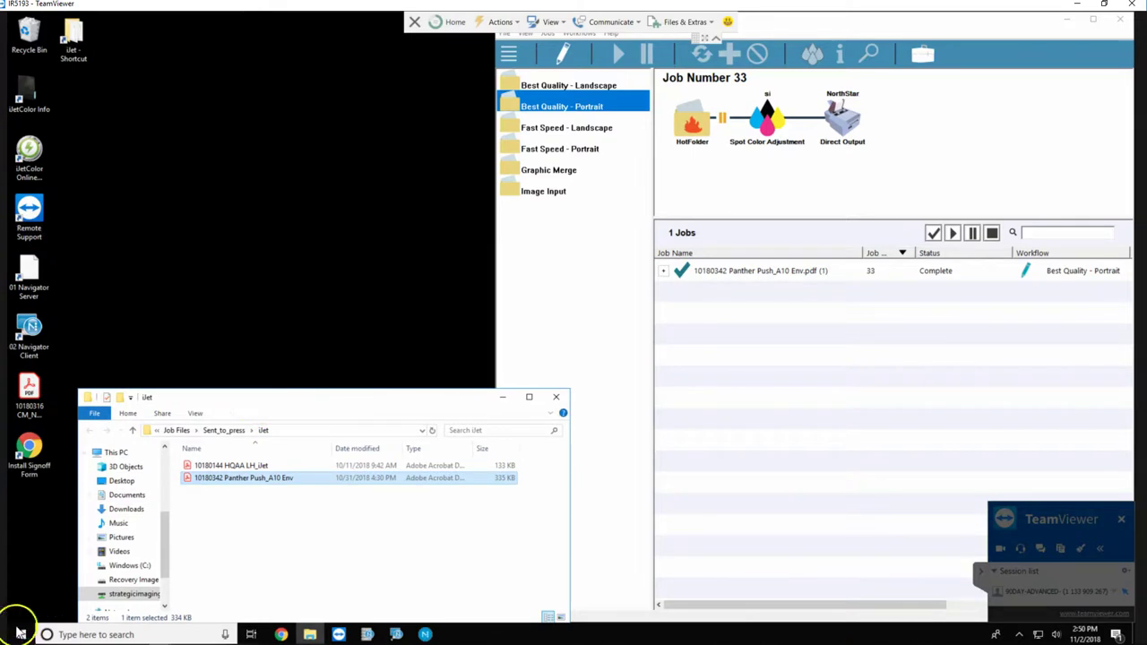
Launch the S Series Driver Toolbox from the Memjet program folder
left_click(20, 636)
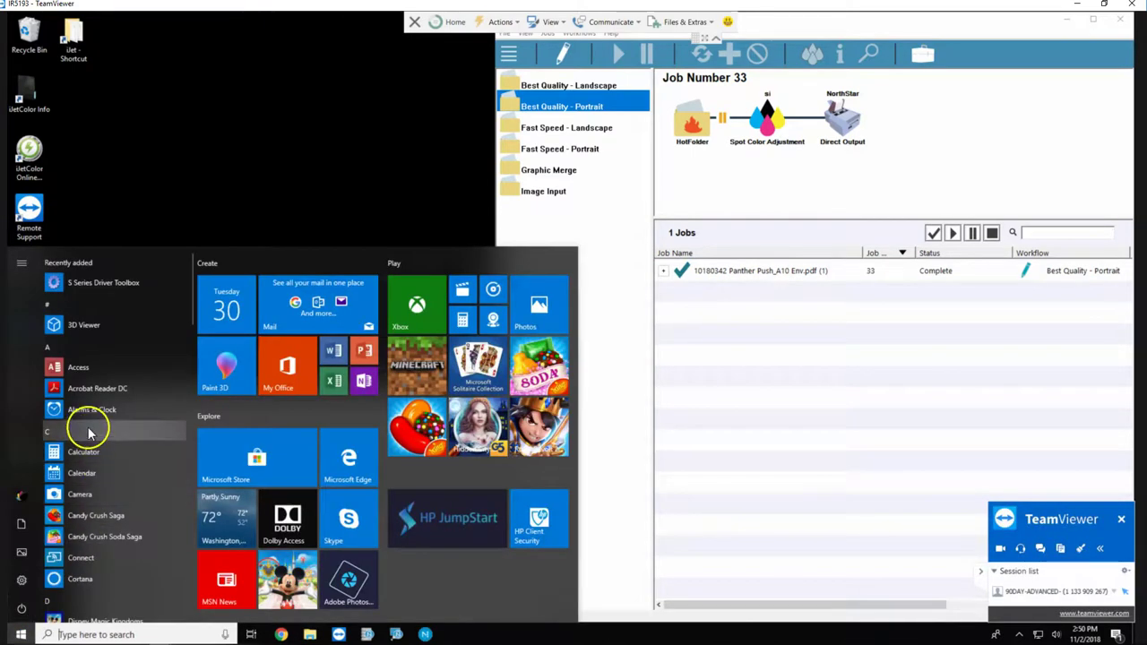
left_click(88, 428)
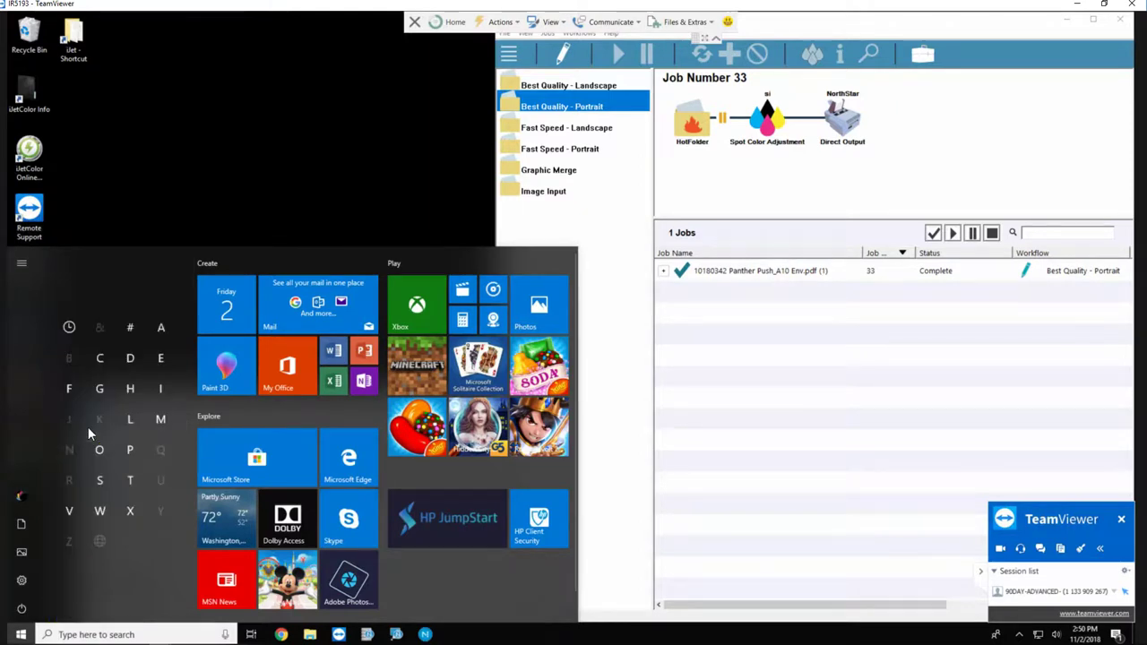
left_click(154, 417)
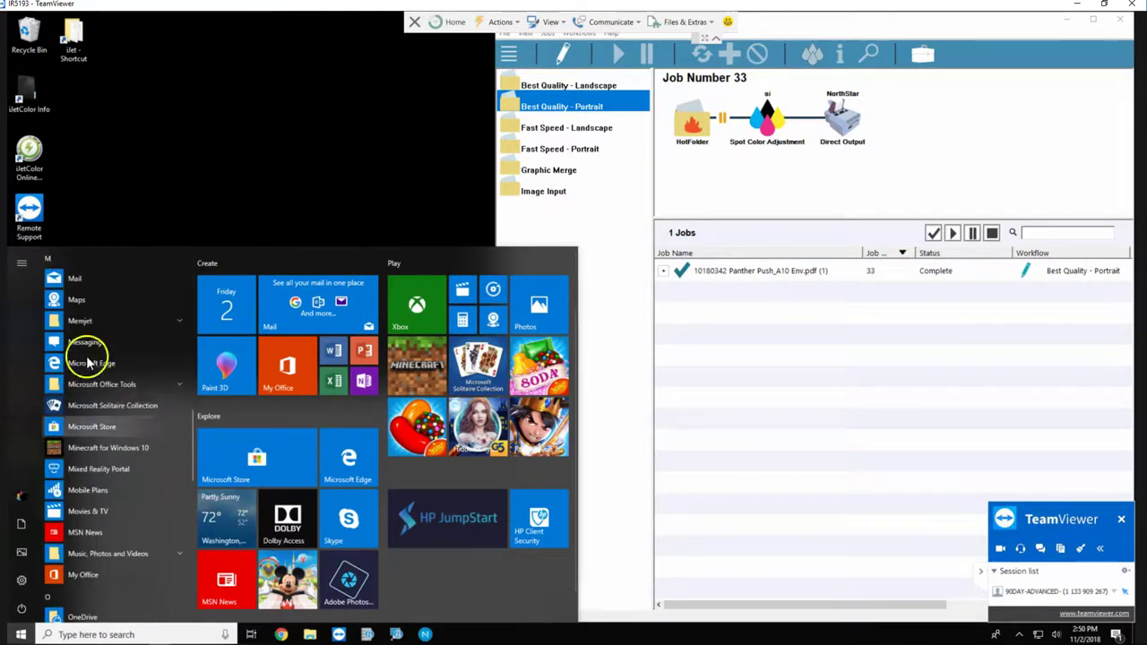
left_click(82, 319)
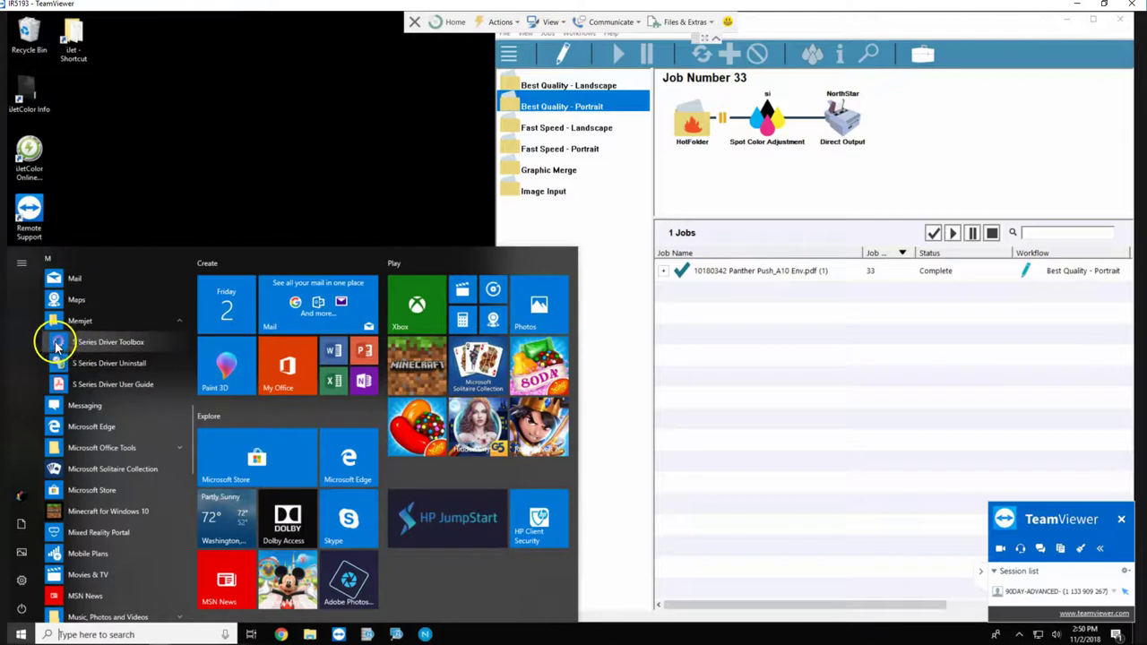
left_click(56, 344)
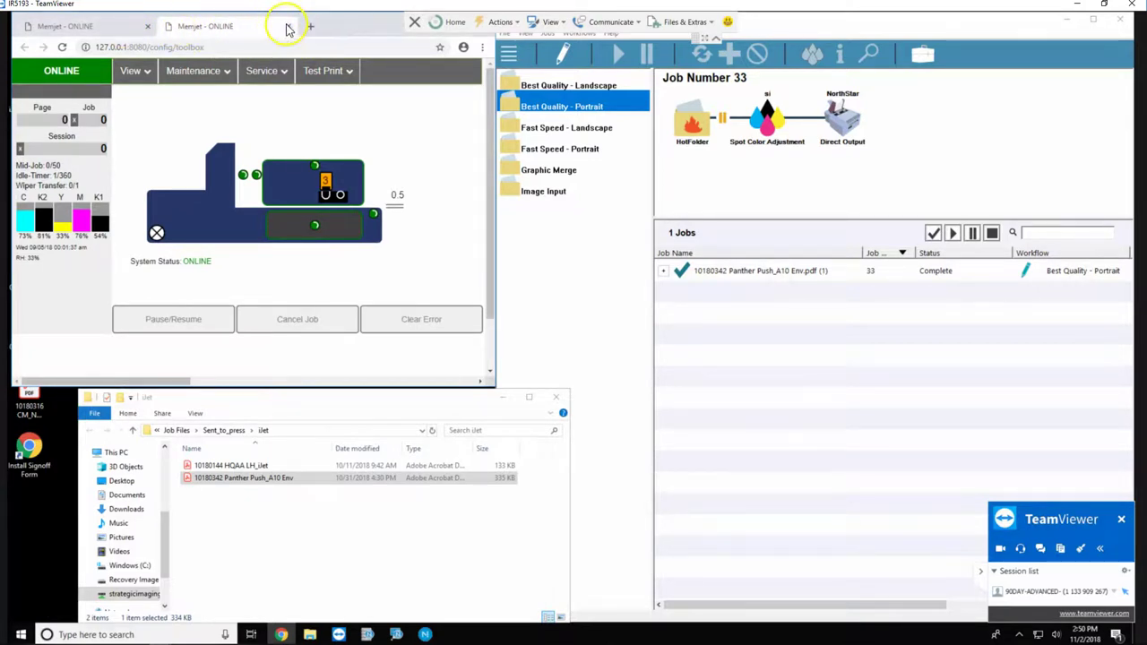
Load the printer's touch interface in the browser at 127.0.0.1:8080/config/touch
left_click(224, 46)
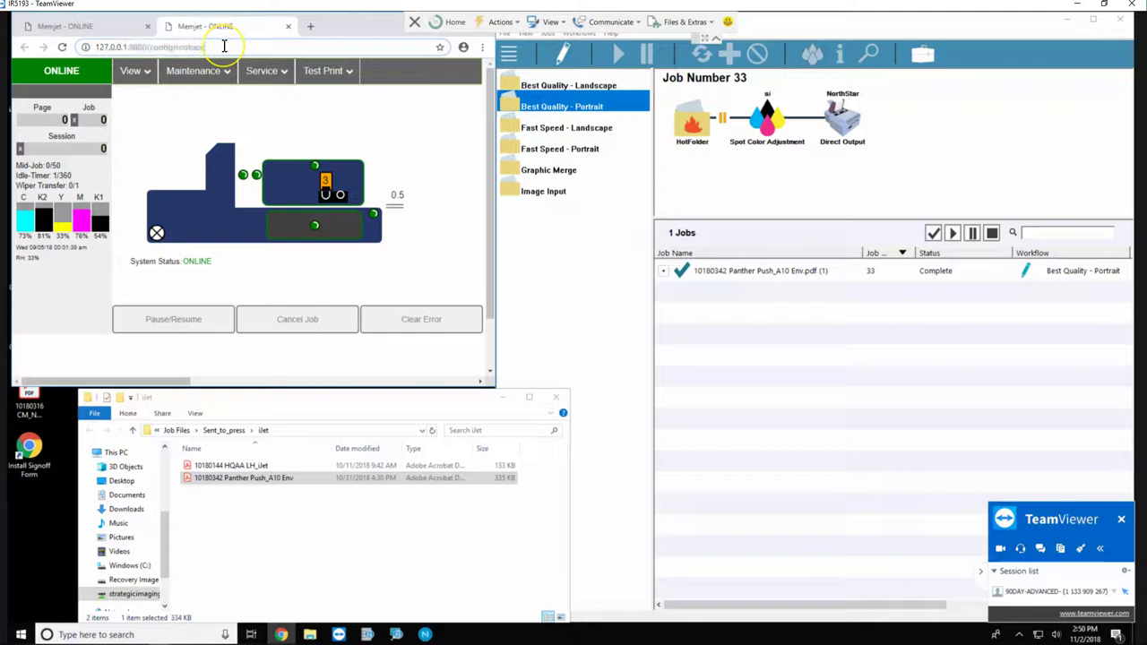
key("BackSpace")
key("BackSpace")
key("BackSpace")
key("BackSpace")
key("BackSpace")
key("BackSpace")
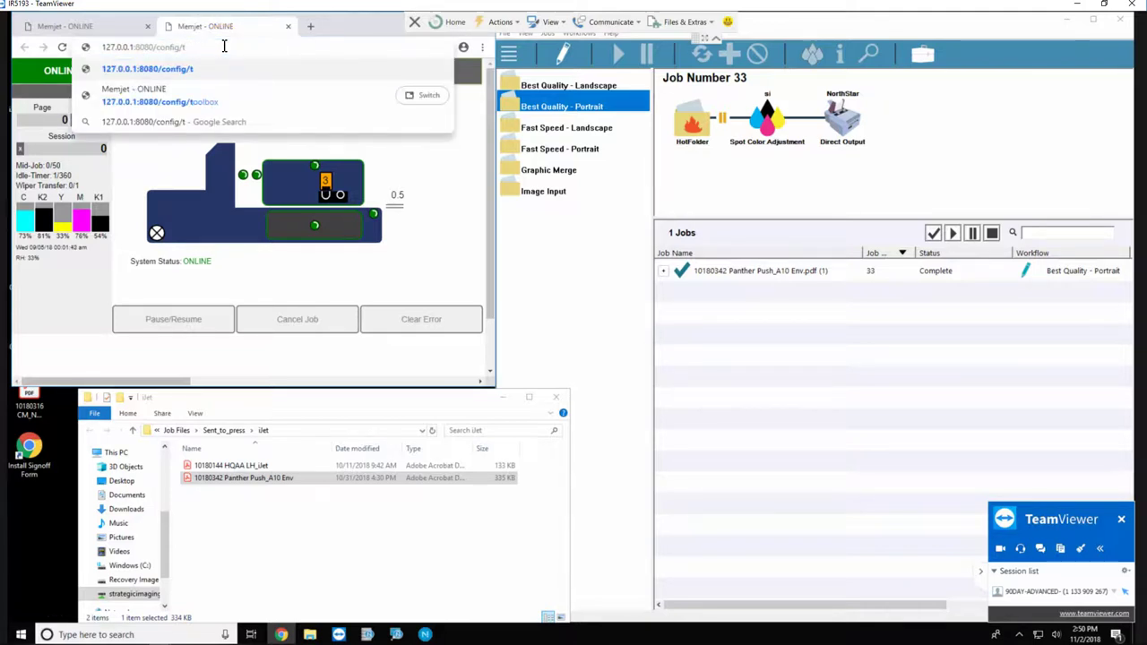
type("ouch")
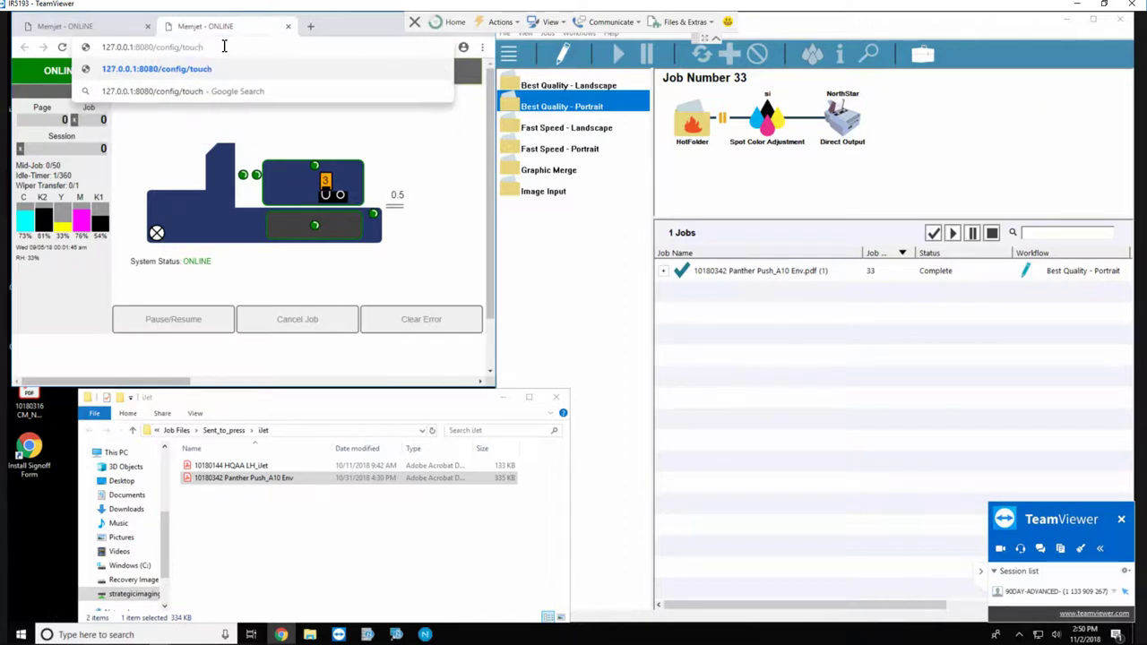
key("Return")
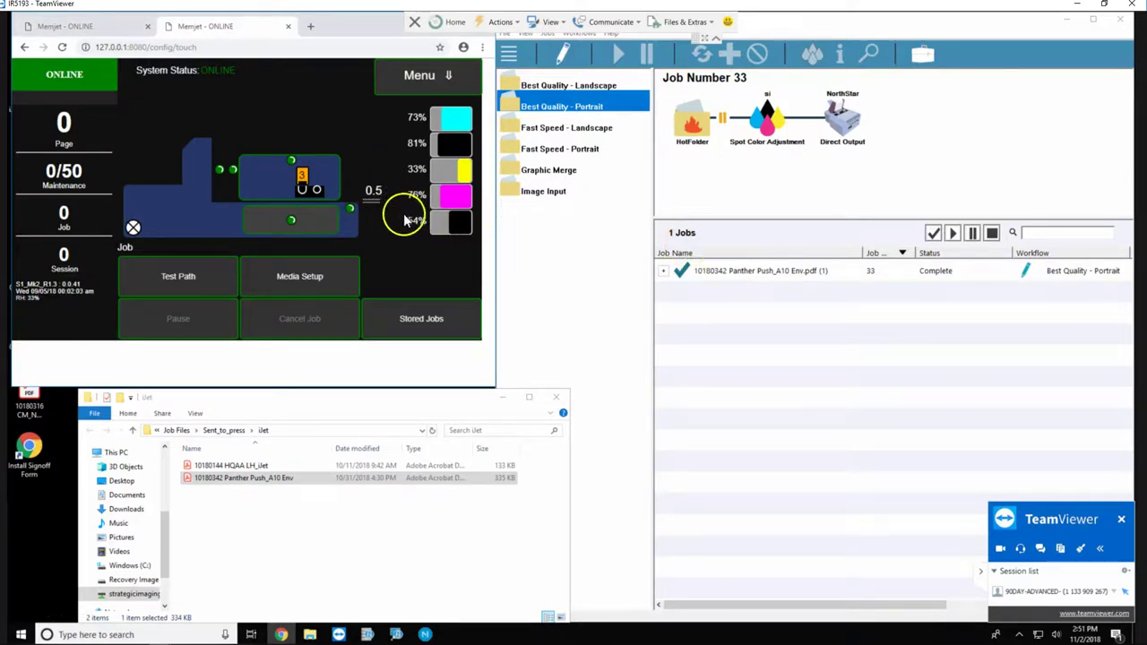
Review the Direct Output print offsets and configuration in the Panther Push_A10 Env job's workflow, and return to the job list
right_click(726, 270)
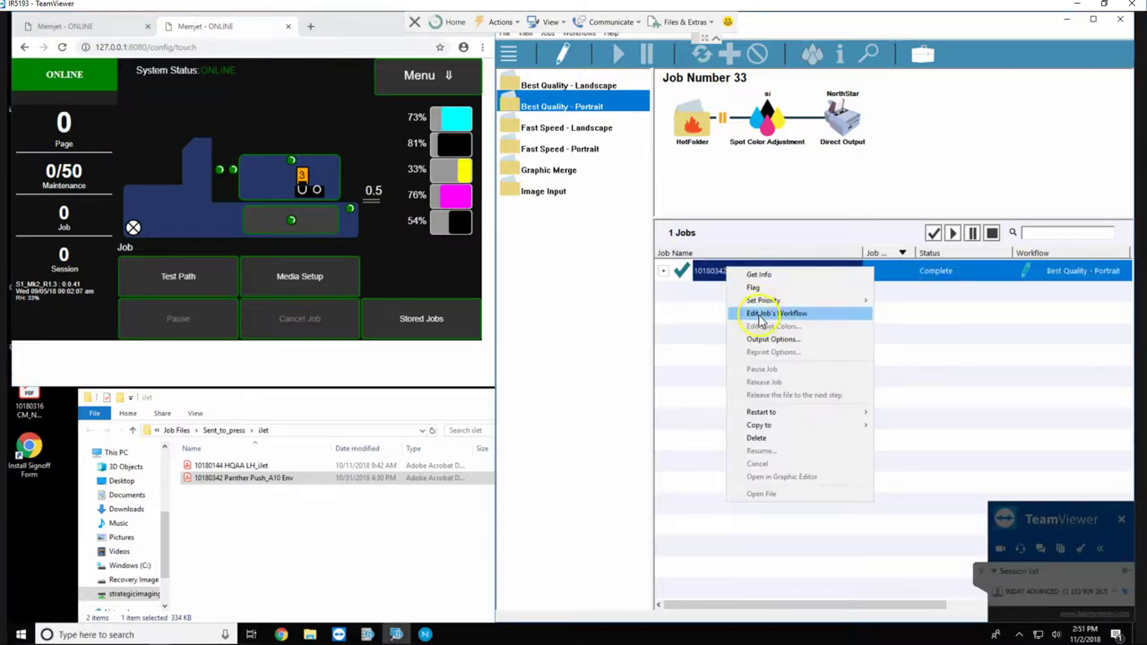
left_click(761, 313)
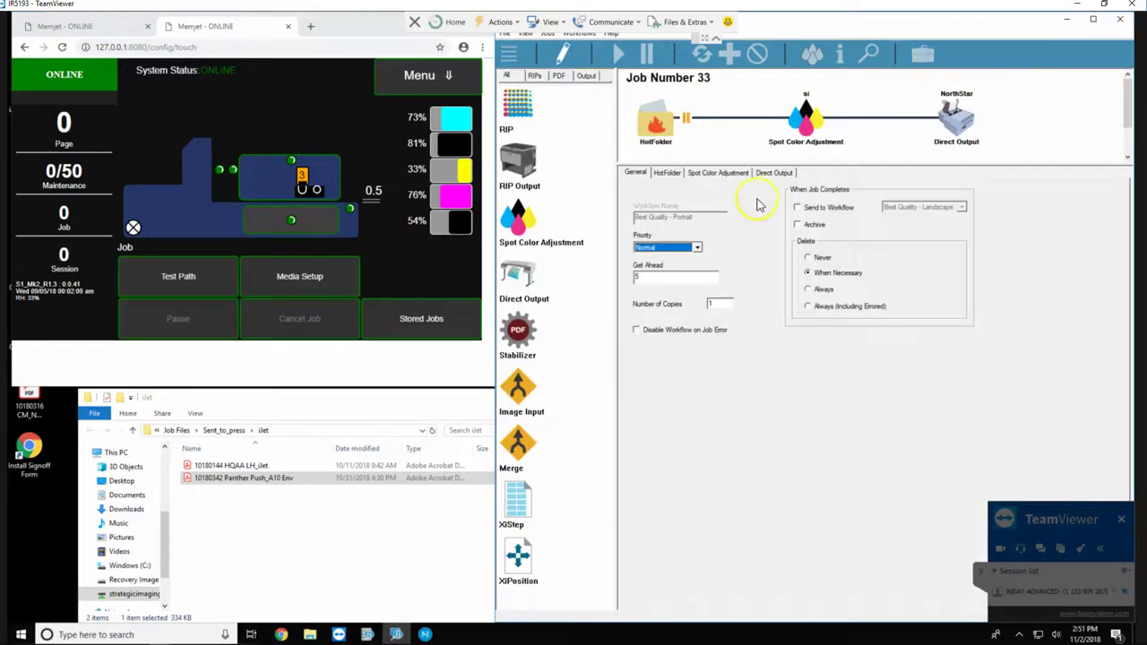
left_click(774, 173)
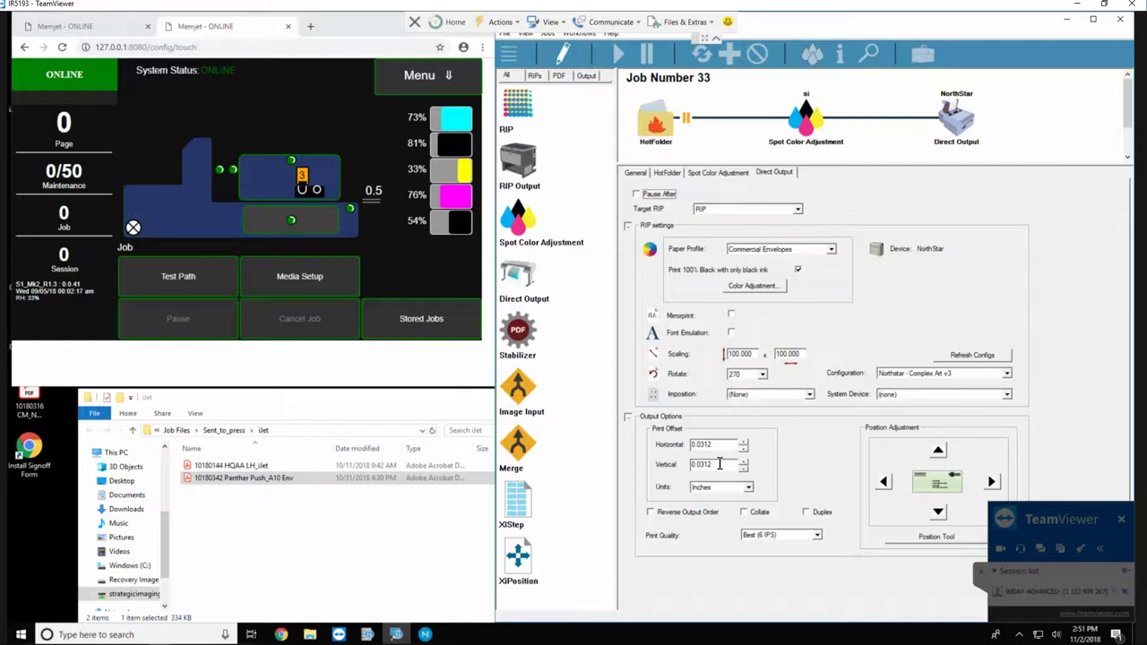
left_click(768, 466)
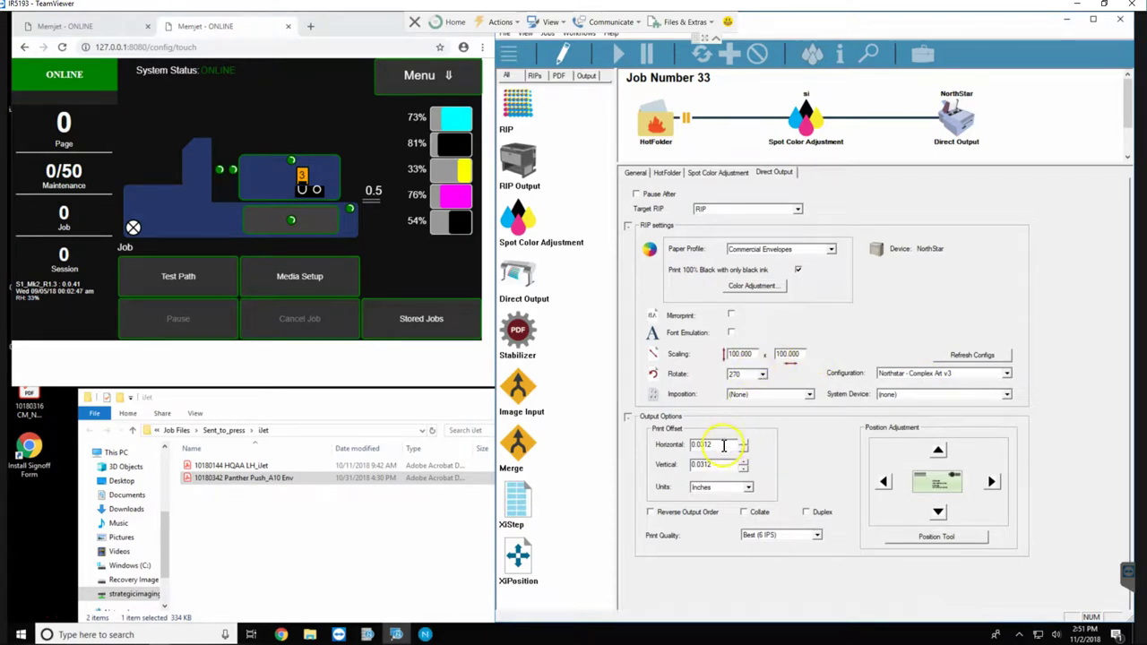
left_click(711, 448)
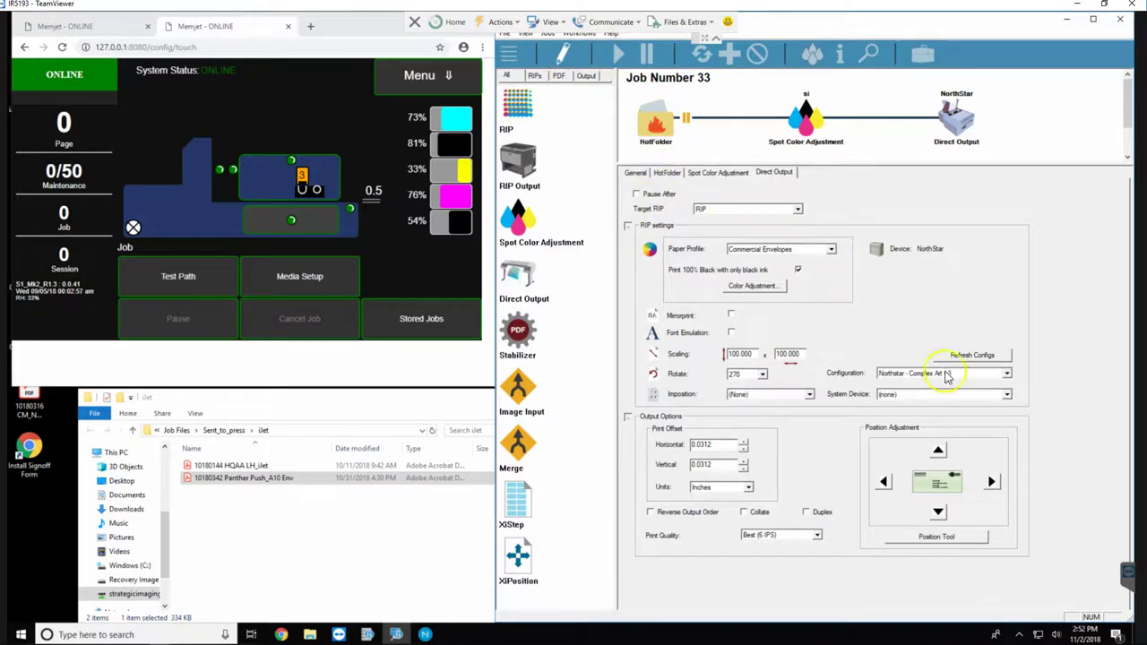
left_click(563, 55)
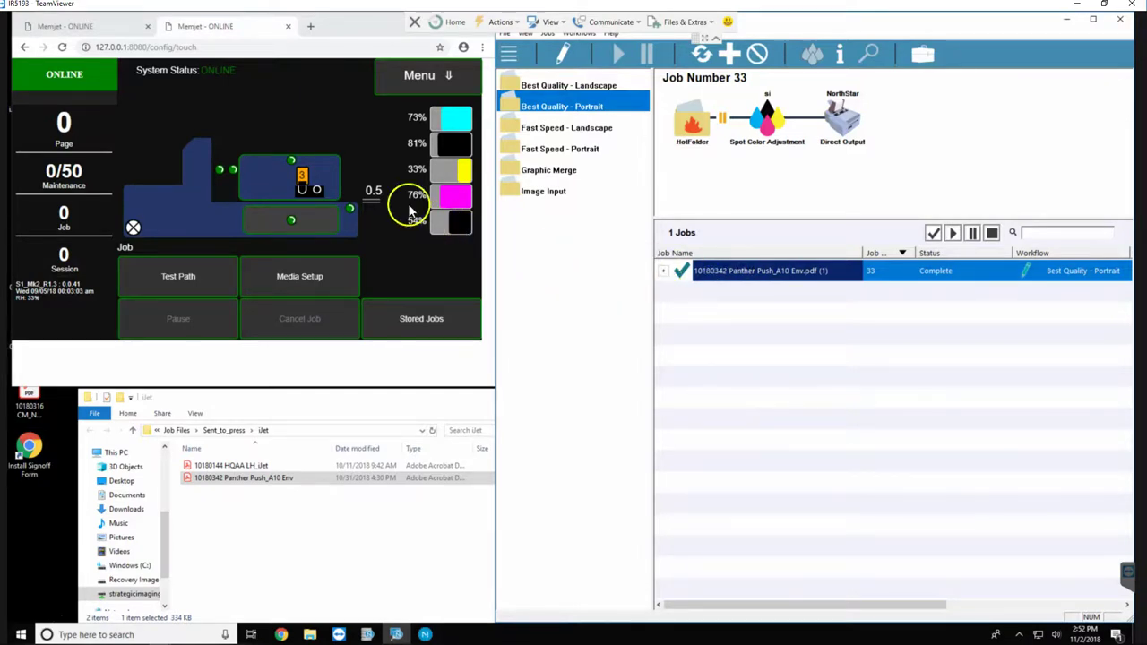
Open the printer's media setup and set the print height to 4
left_click(307, 274)
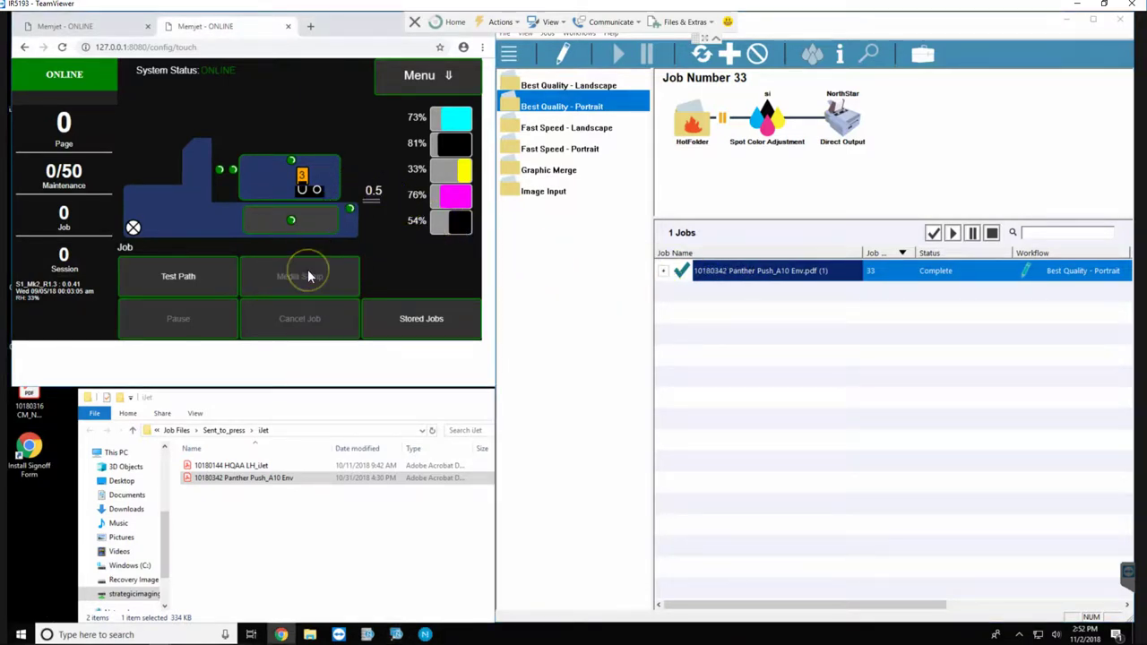
left_click(314, 170)
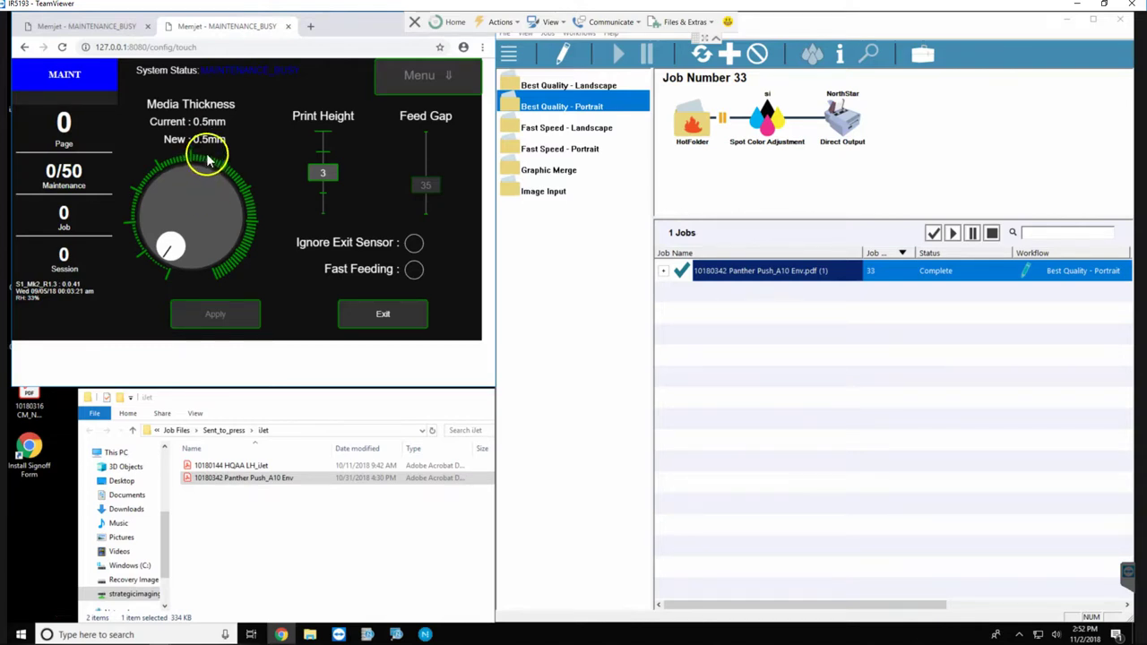
left_click(324, 154)
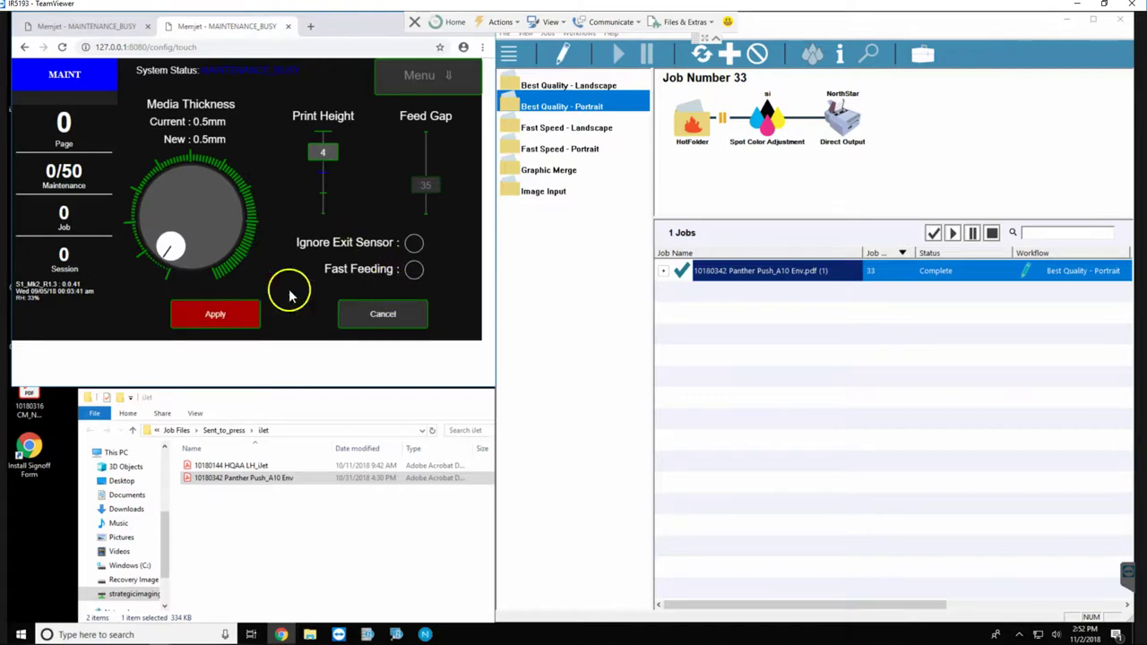
Set the media thickness to 6.3 mm and apply it
left_click(171, 248)
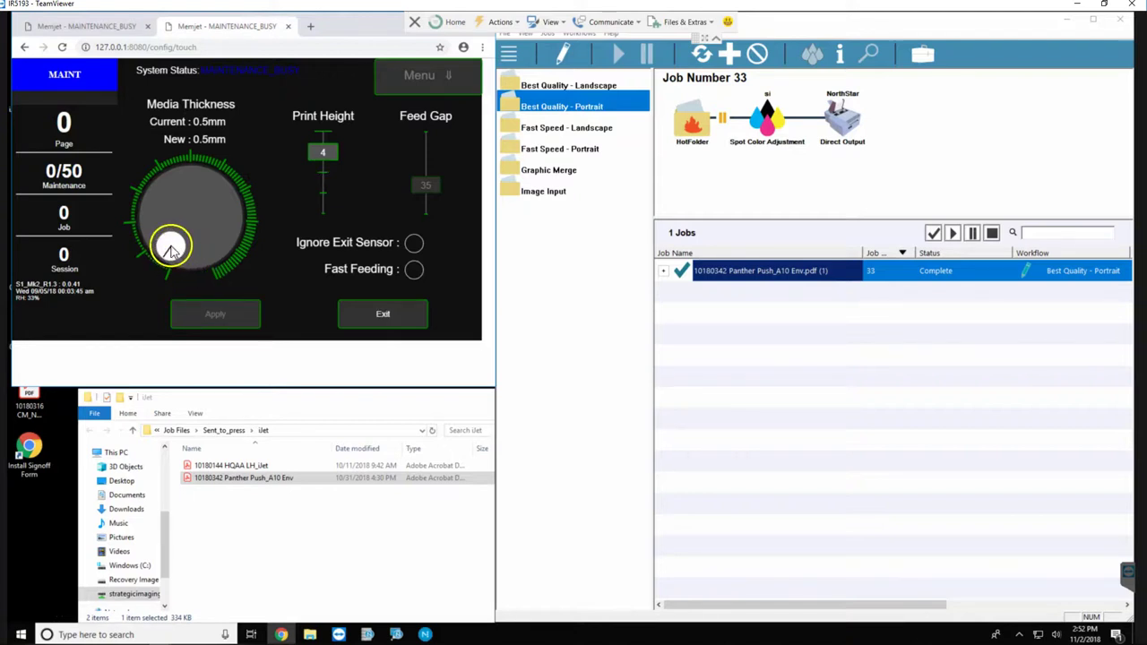
left_click_drag(171, 248, 226, 174)
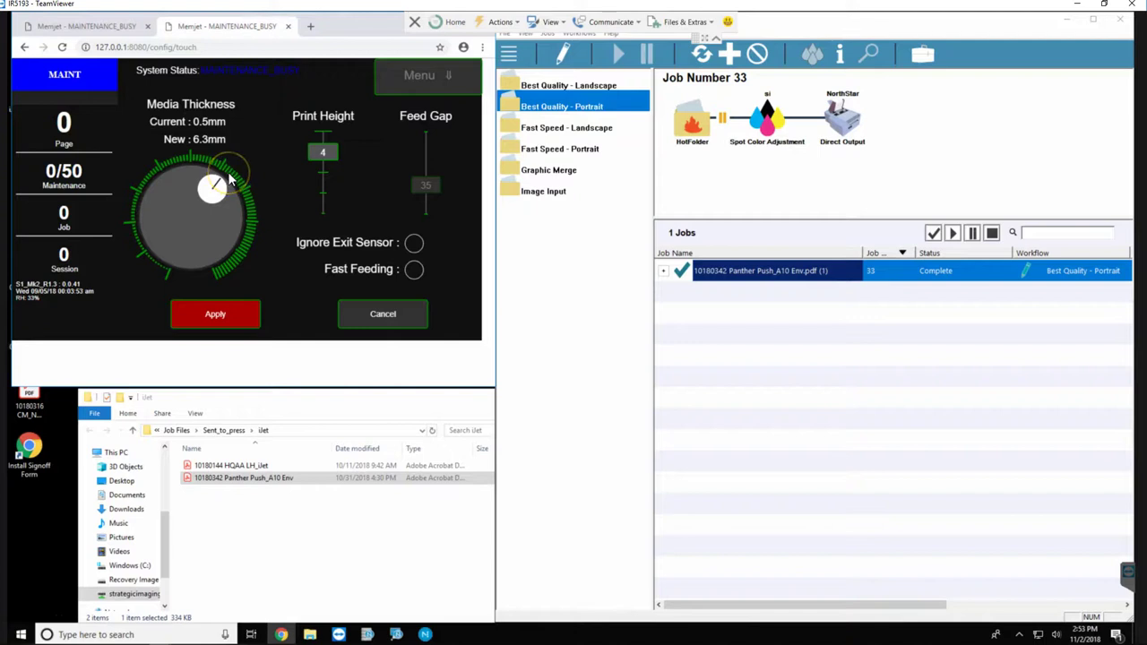
left_click(216, 314)
left_click(214, 320)
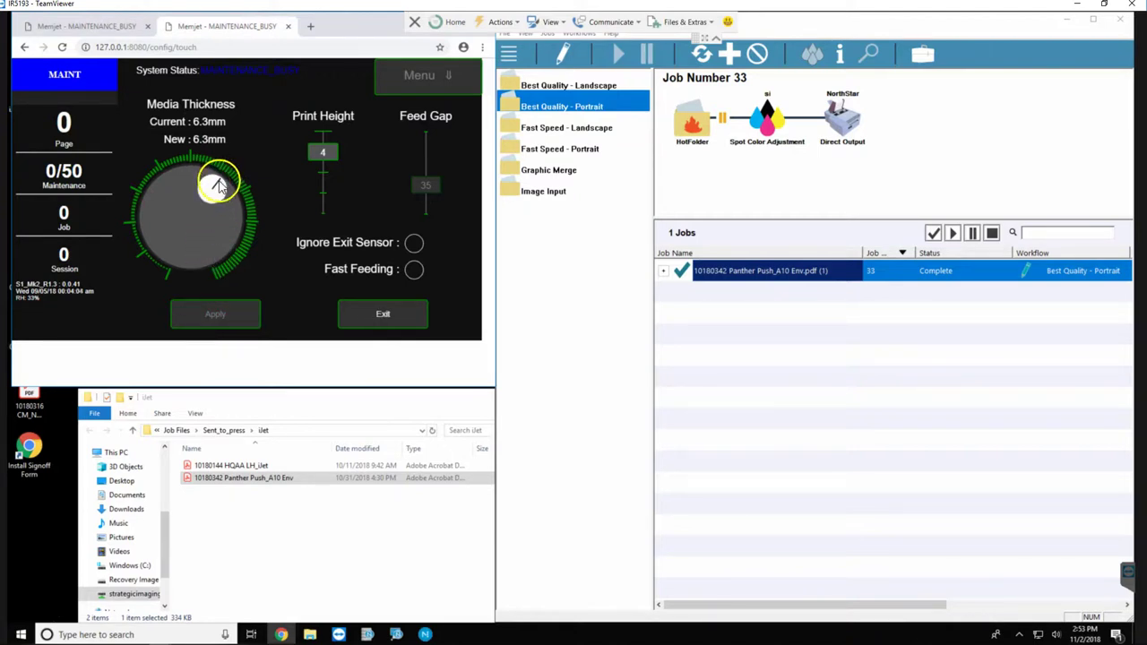
Apply a media thickness of 0.9 mm and leave the media setup
left_click_drag(217, 185, 157, 256)
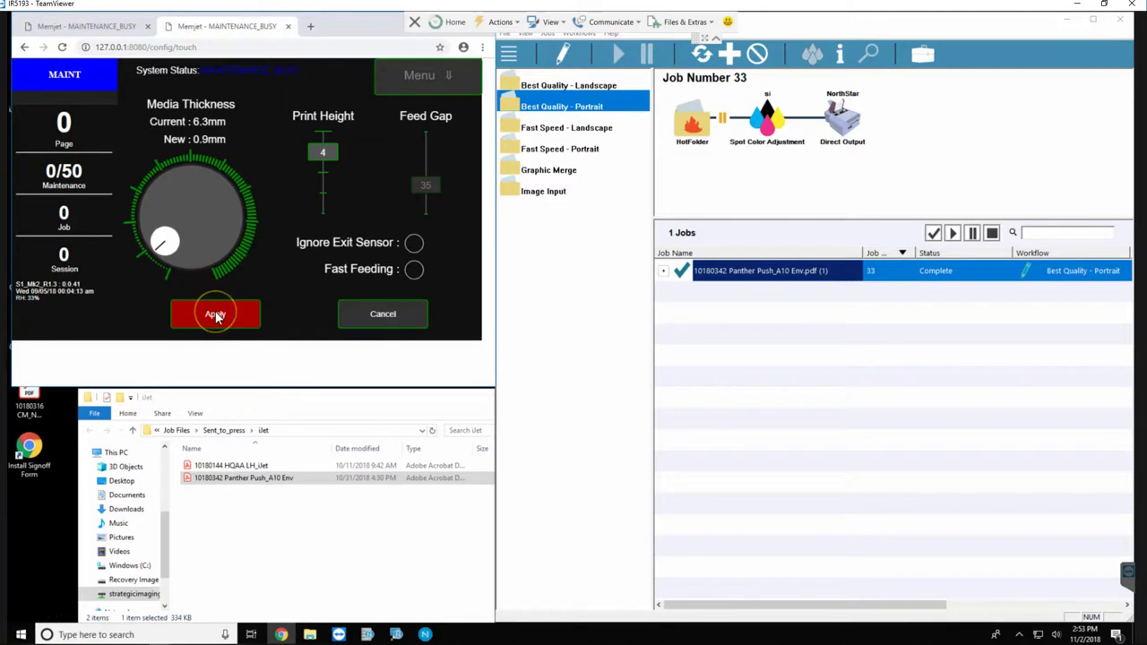
left_click(216, 317)
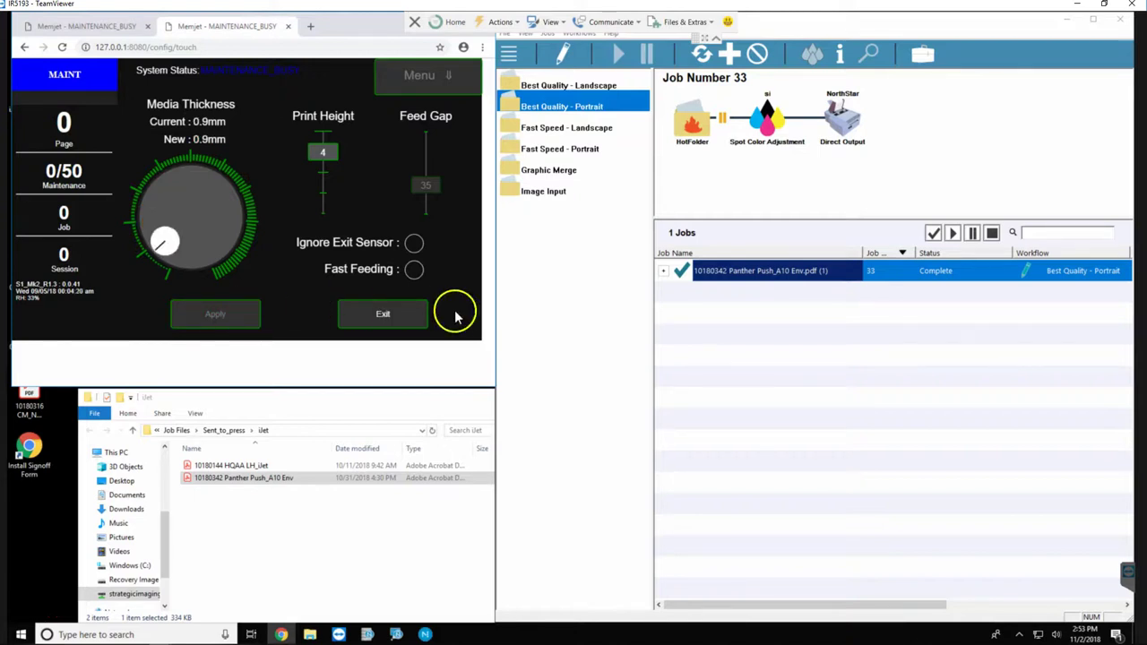
left_click(383, 314)
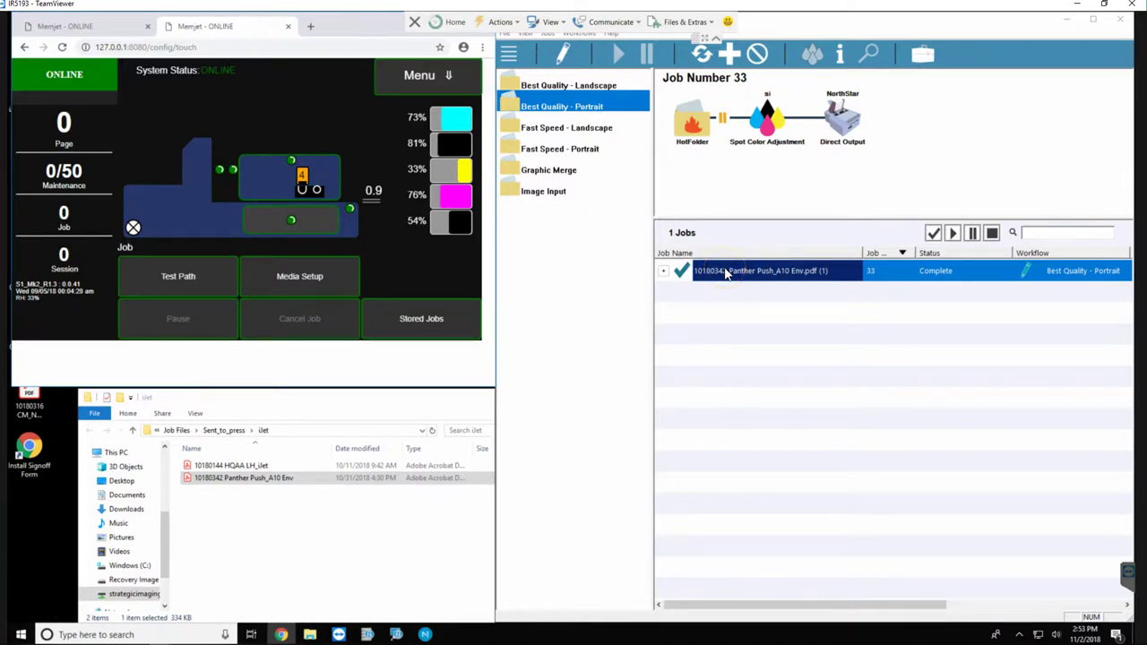
Send the Panther Push_A10 Env job to the printer with the number of copies set to 2
right_click(727, 272)
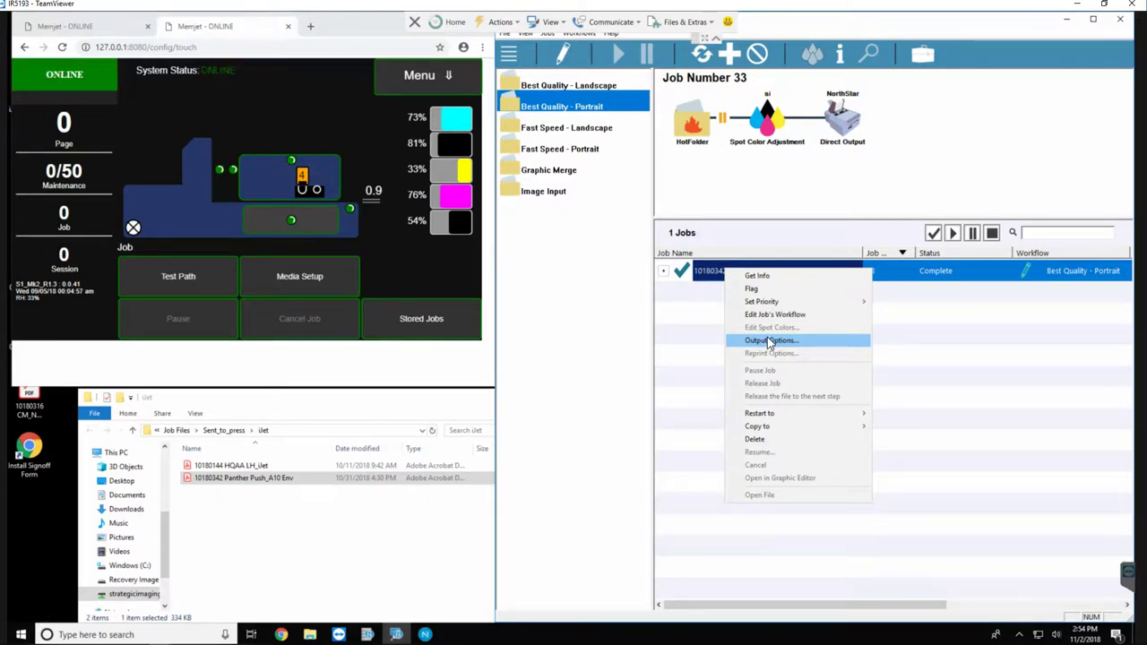
left_click(763, 346)
left_click(758, 342)
left_click(776, 356)
left_click(767, 276)
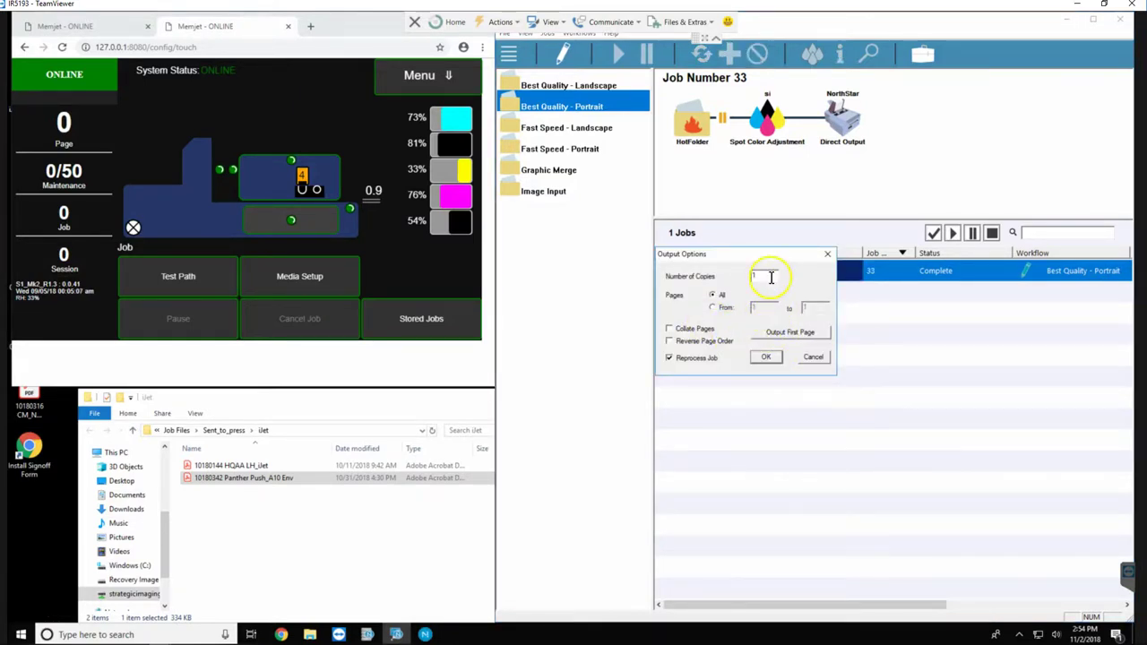
key("BackSpace")
type("2")
left_click(827, 254)
left_click(765, 358)
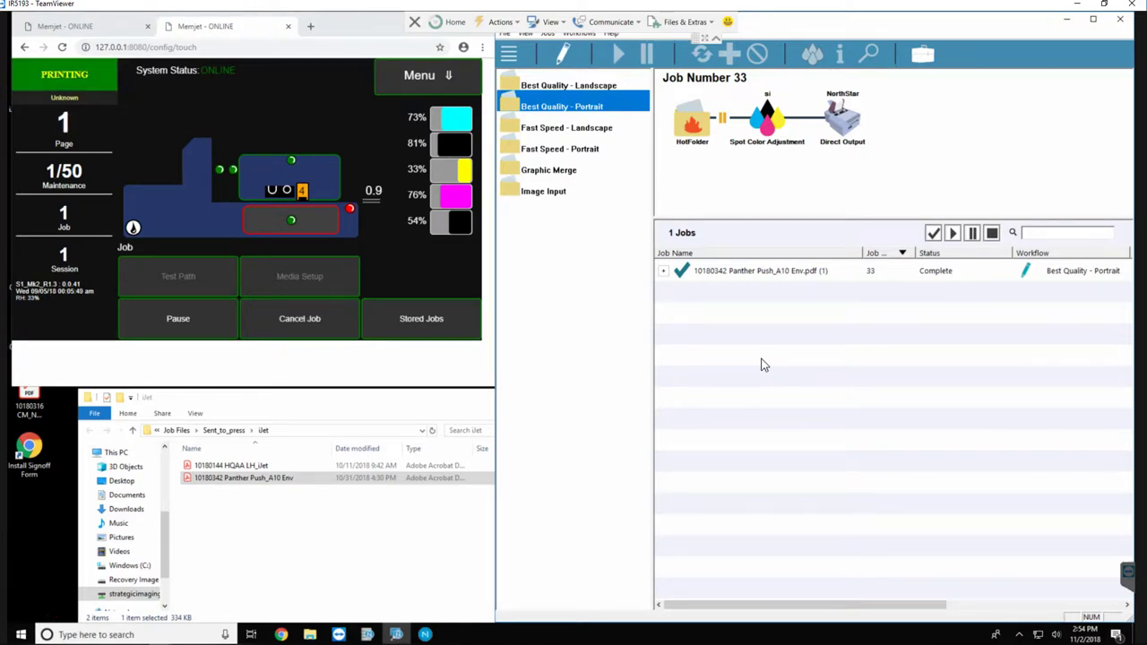
Expand the printed job's HotFolder entry, view its source PDF in Acrobat Reader, and close the document
left_click(664, 273)
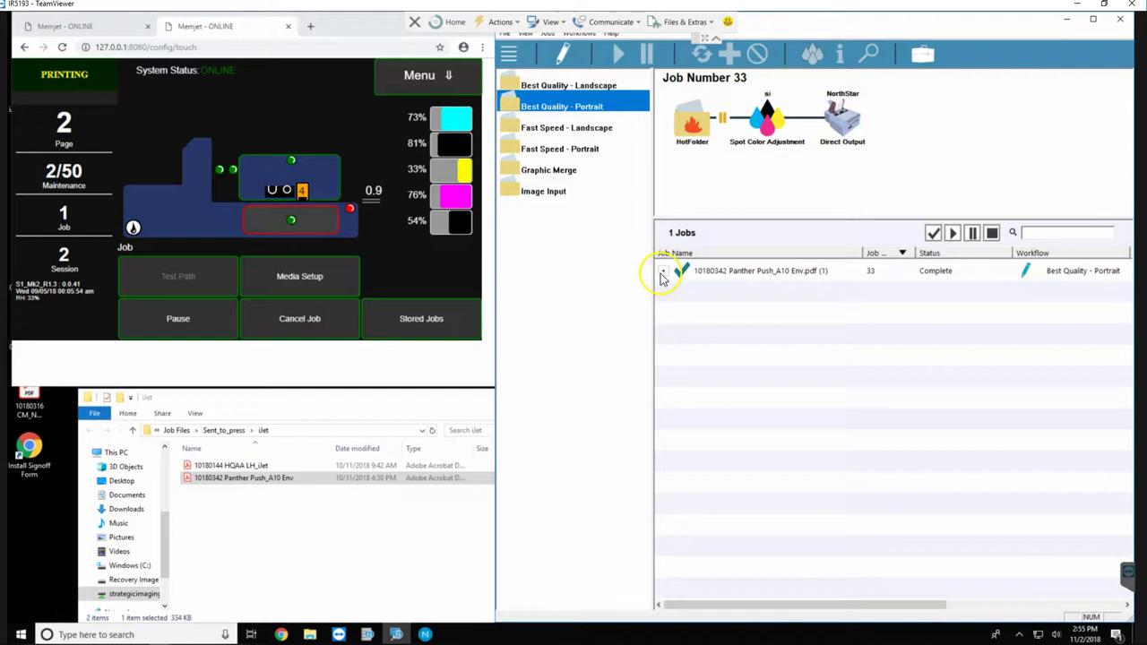
left_click(664, 274)
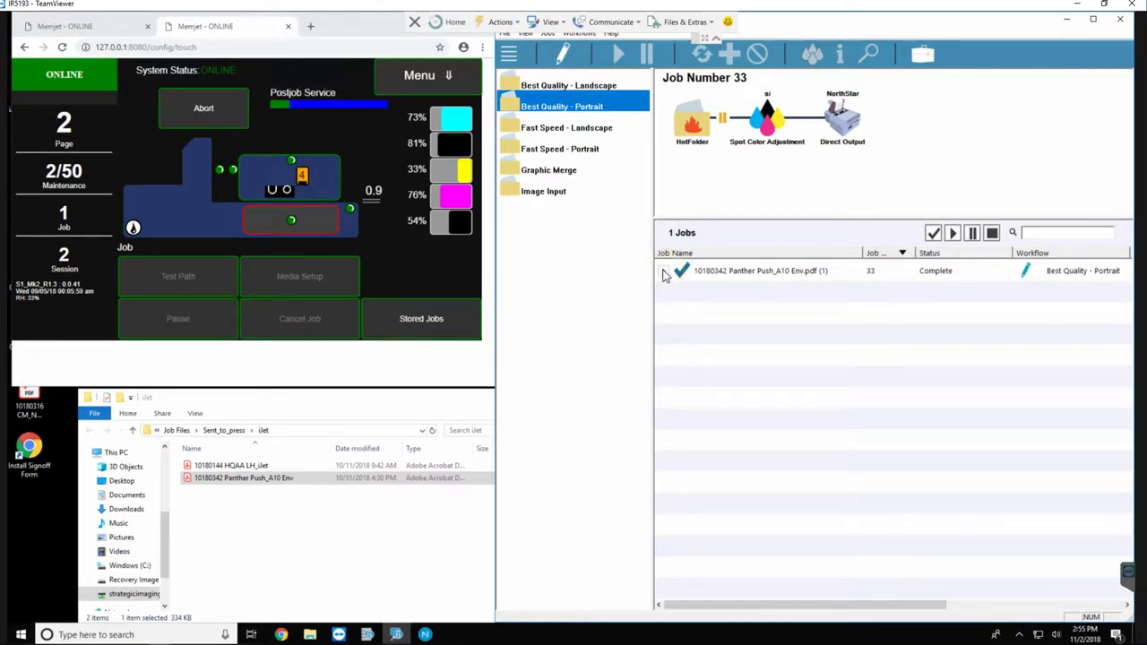
left_click(664, 274)
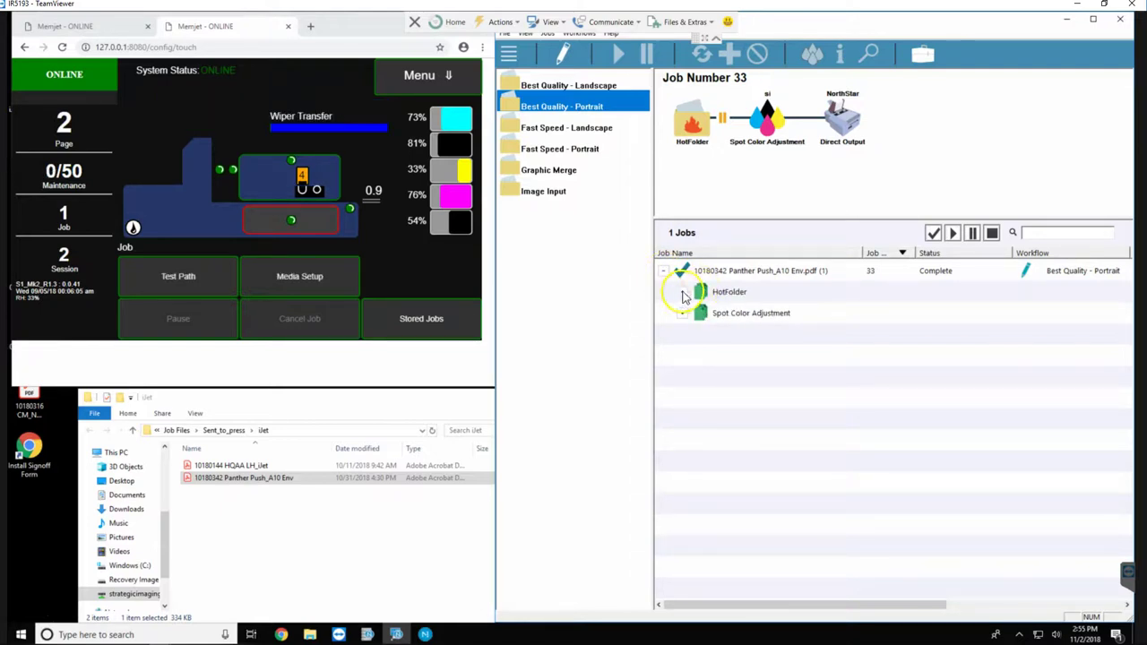
left_click(682, 293)
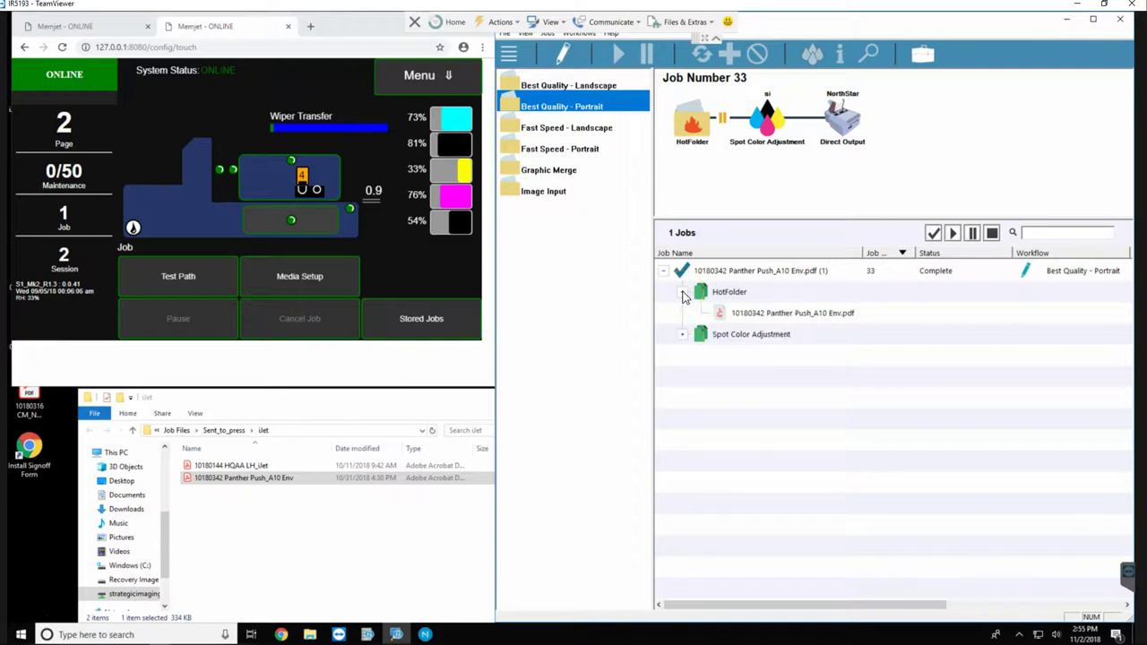
left_click(762, 315)
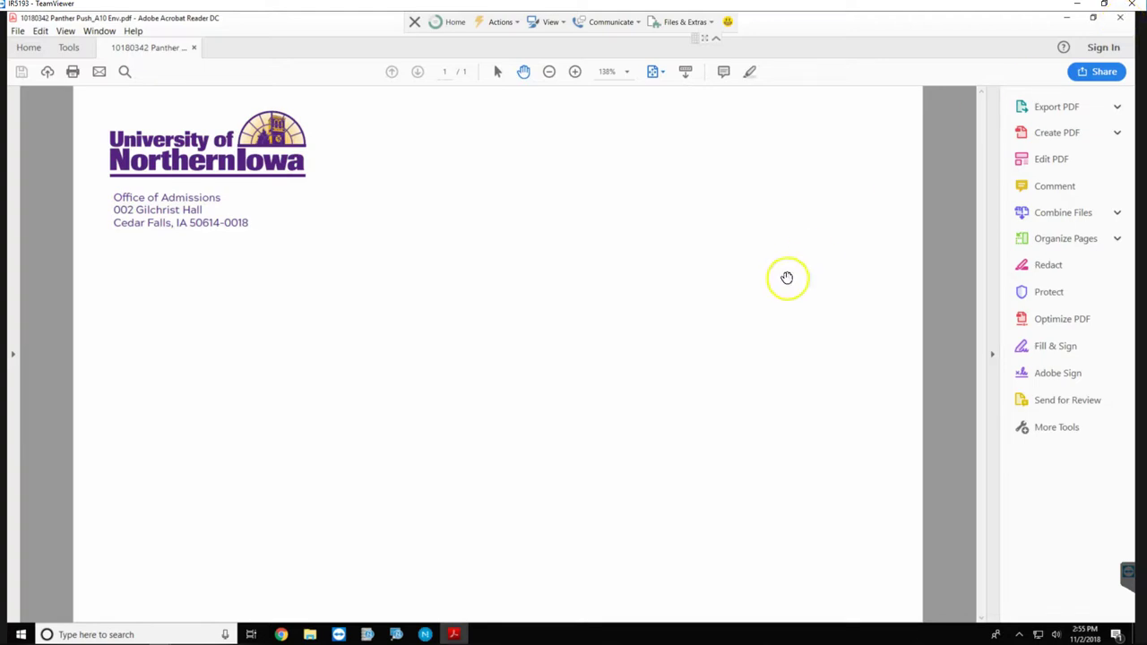
left_click(1120, 17)
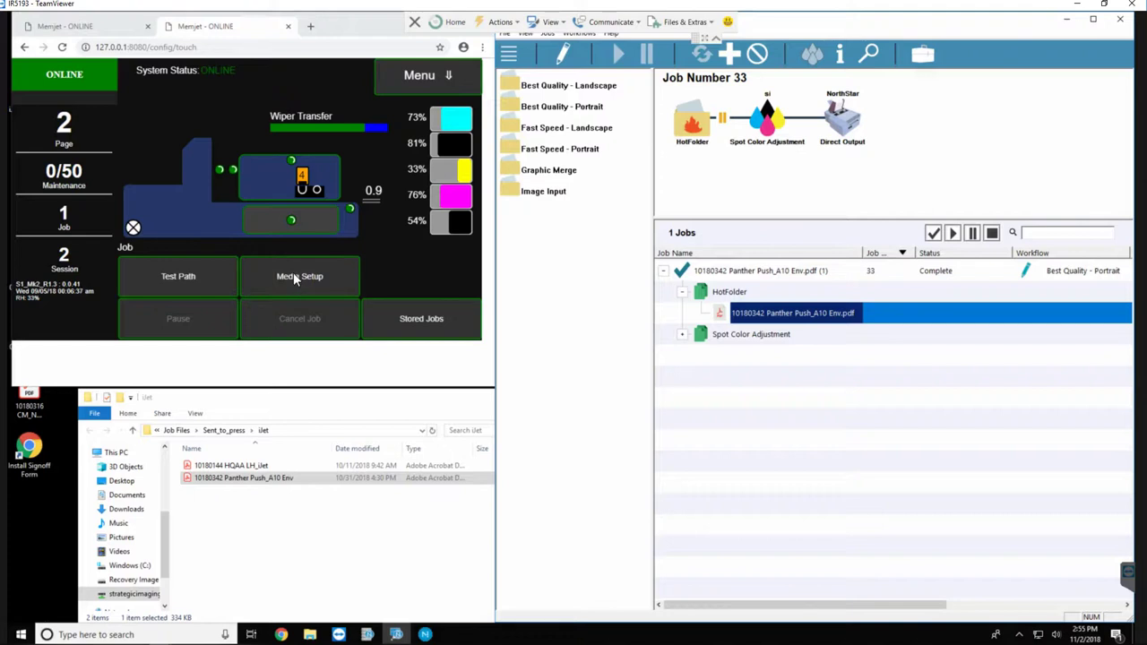
Set the print height to 3 in the media setup, apply it and leave the setup
left_click(293, 274)
left_click(290, 278)
left_click(296, 275)
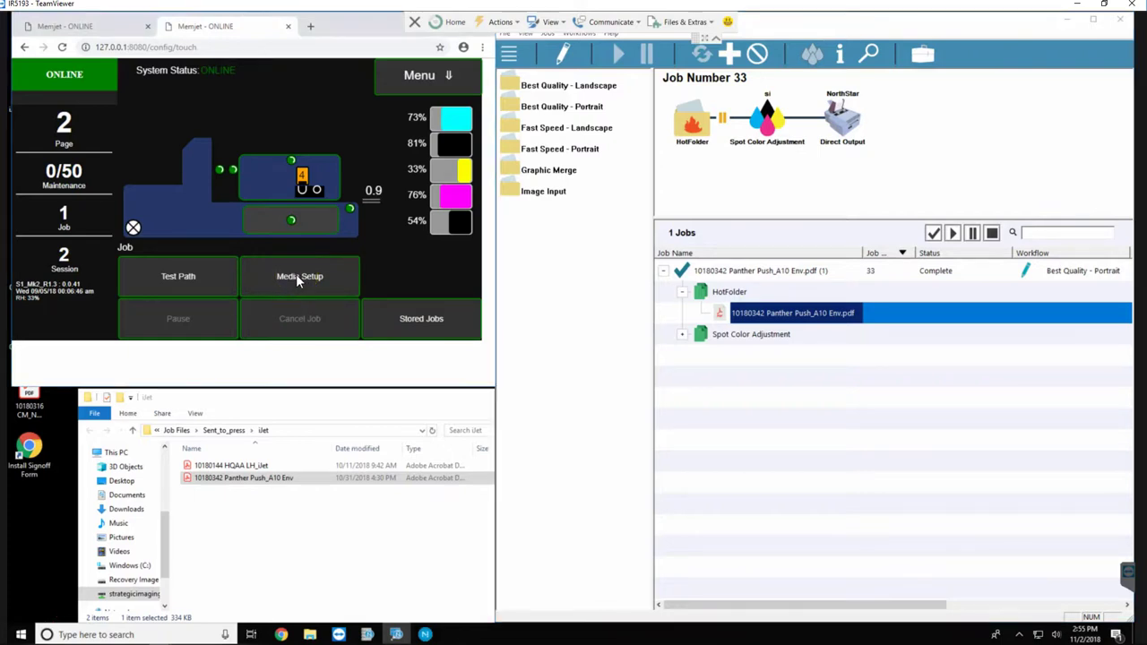
left_click(280, 224)
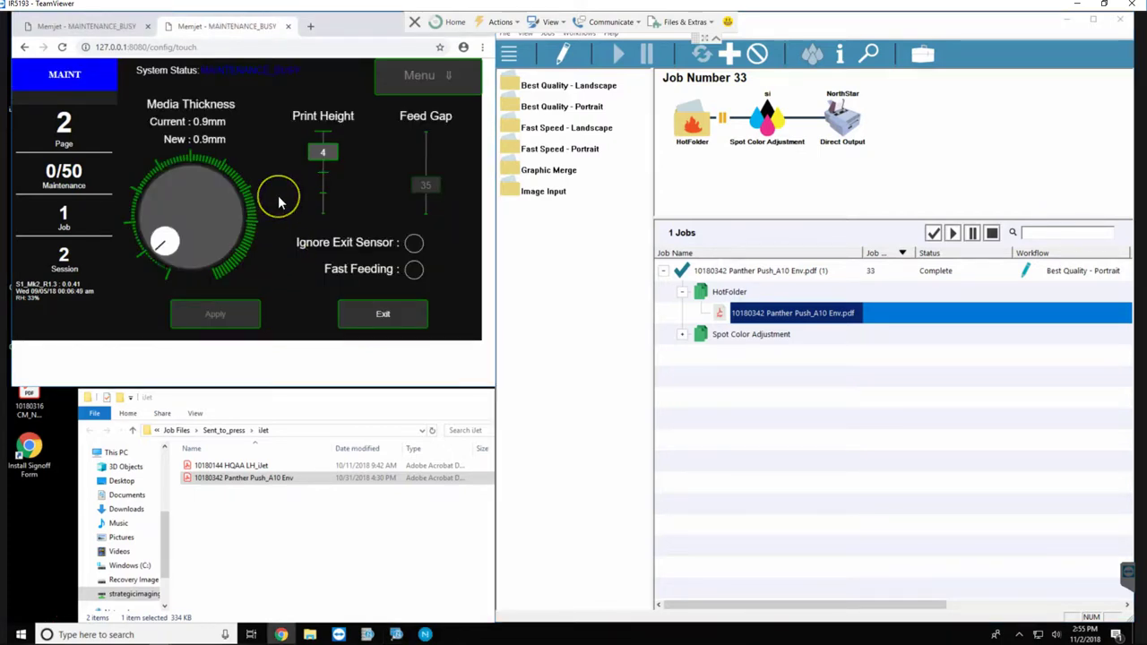
left_click(356, 138)
left_click(319, 165)
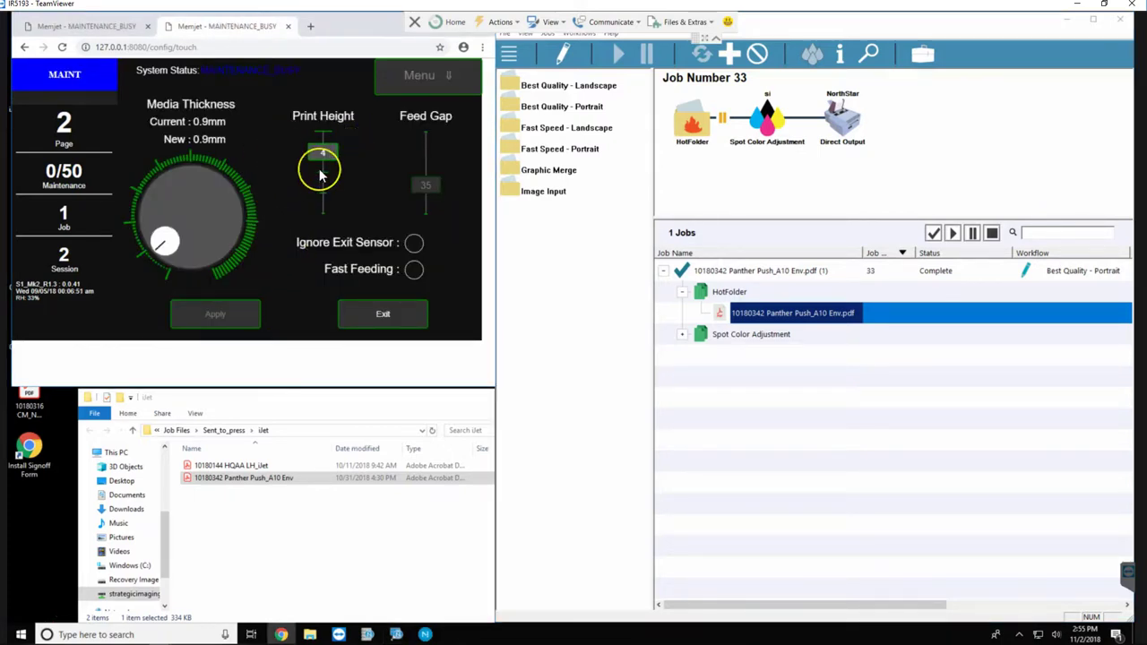
left_click(430, 204)
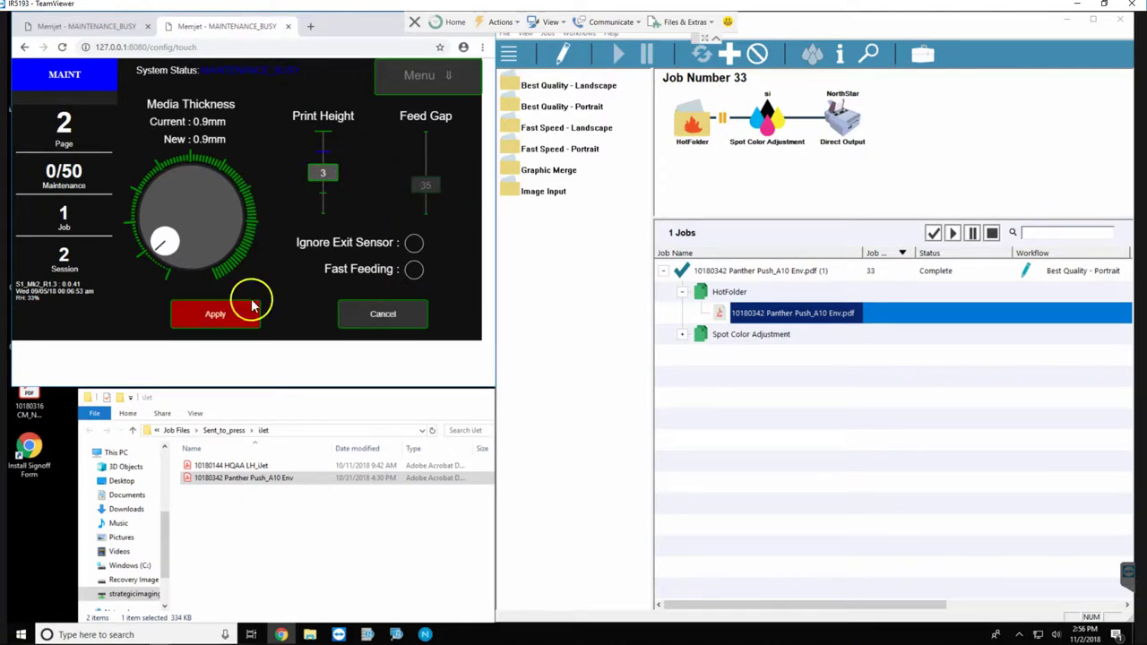
left_click(222, 314)
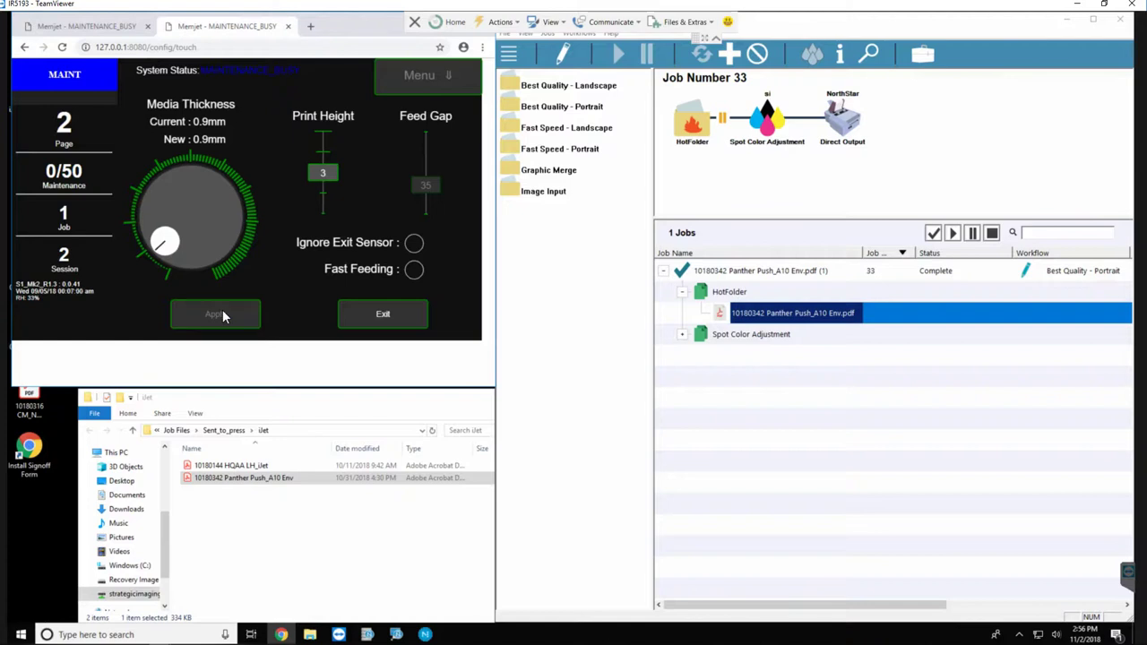
left_click(382, 315)
Reprint the Panther Push_A10 Env job with the number of copies set to 2
left_click(725, 268)
right_click(727, 269)
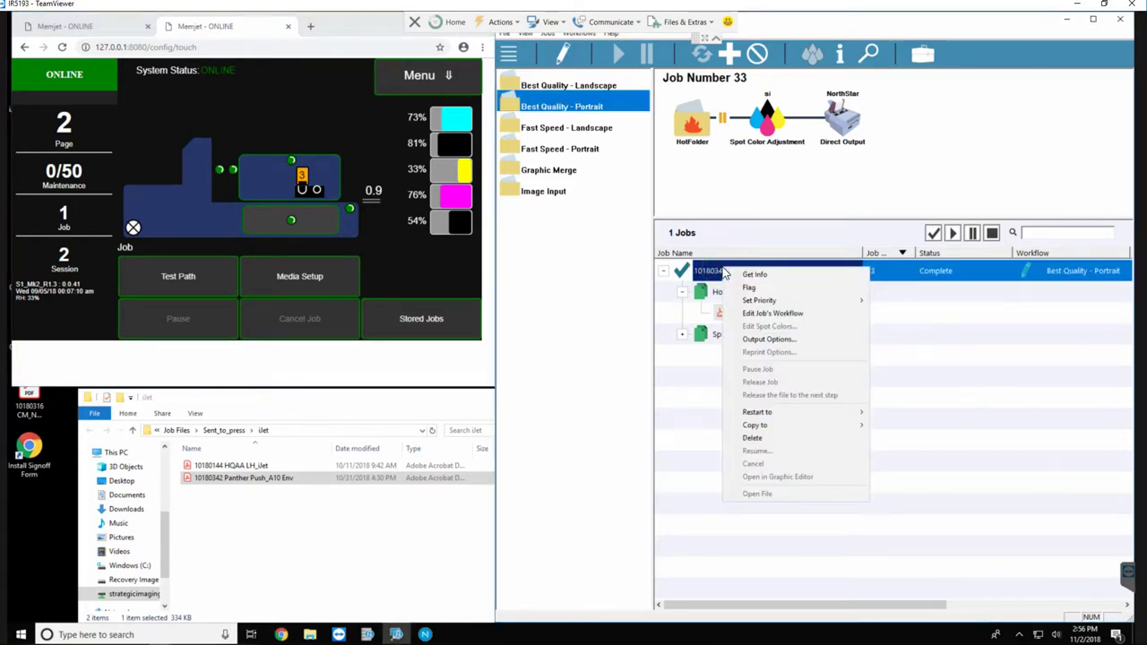
left_click(768, 339)
double_click(760, 273)
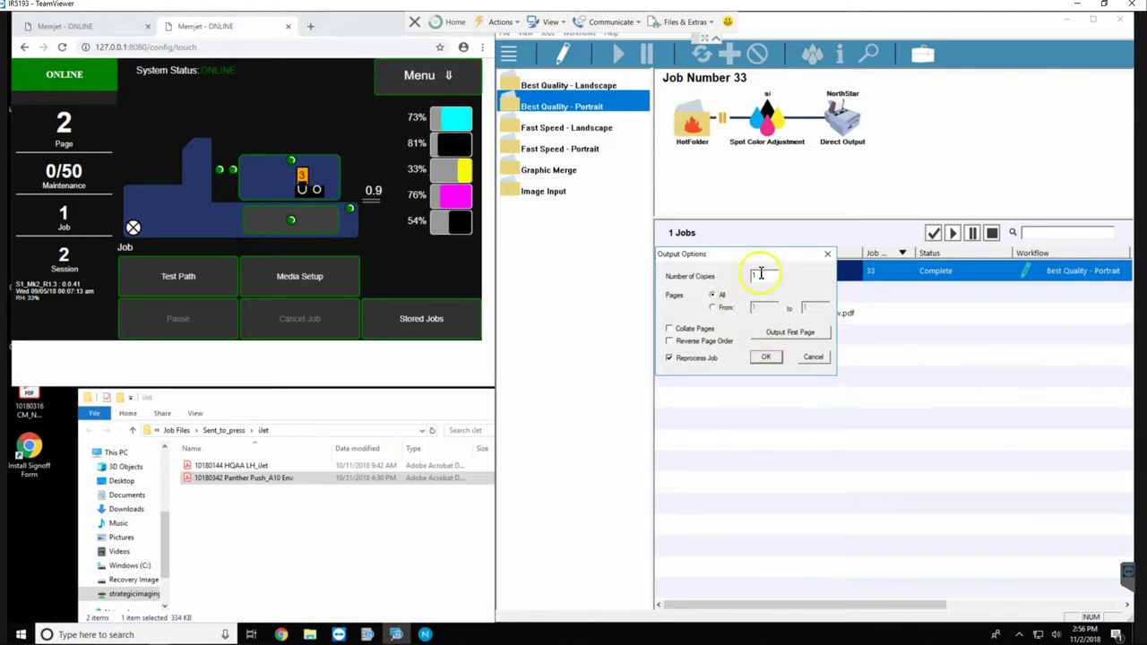
type("2")
left_click(766, 358)
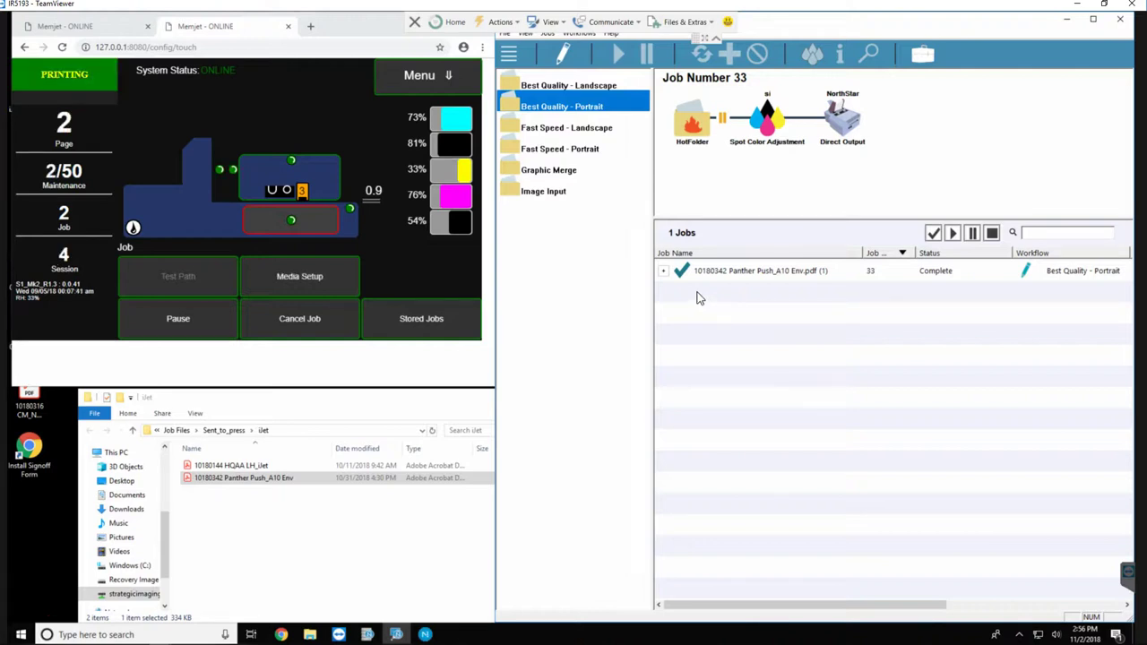
Expand the printed job's HotFolder entry, open its source PDF in Acrobat Reader and dismiss the tour offer
left_click(691, 274)
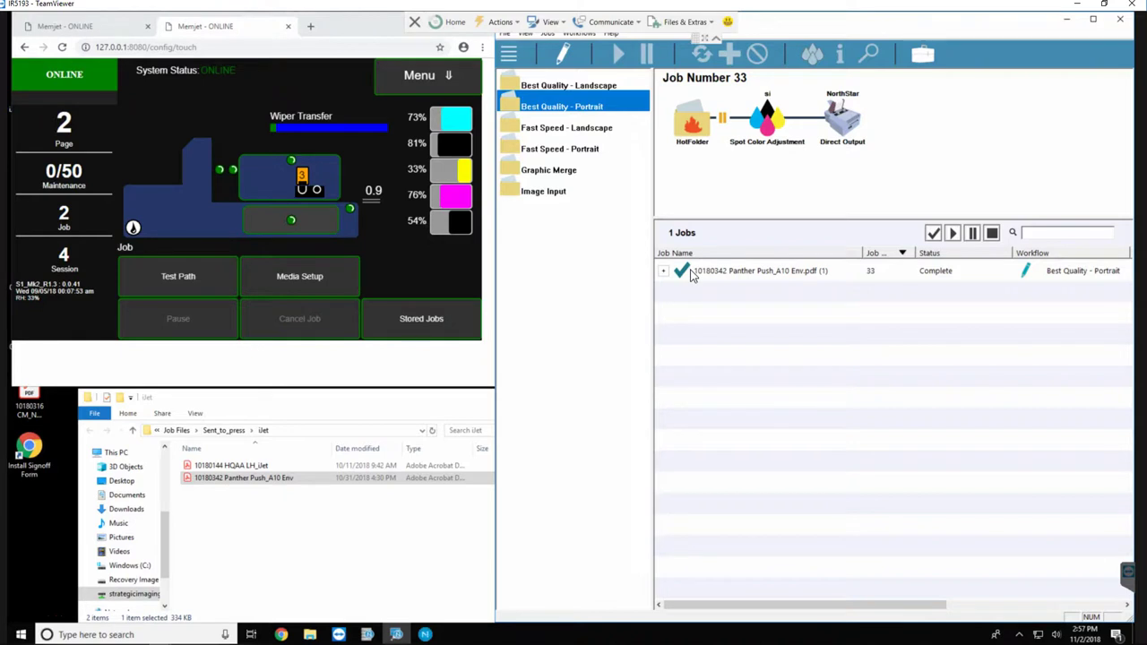
left_click(689, 282)
left_click(676, 299)
left_click(665, 273)
left_click(685, 295)
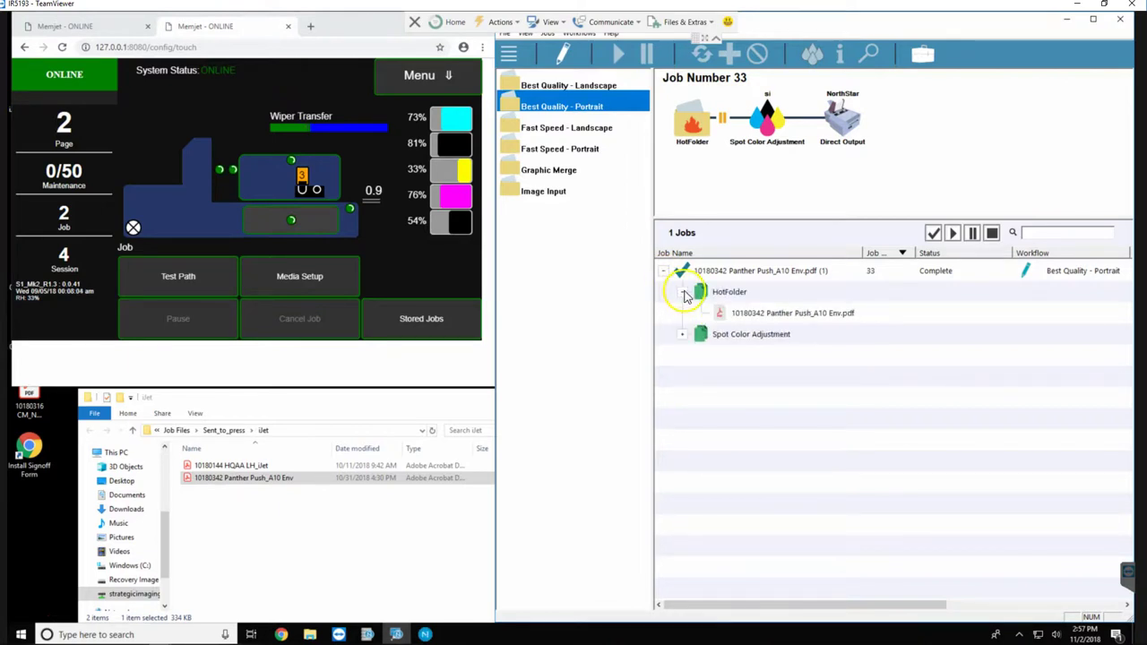
double_click(757, 313)
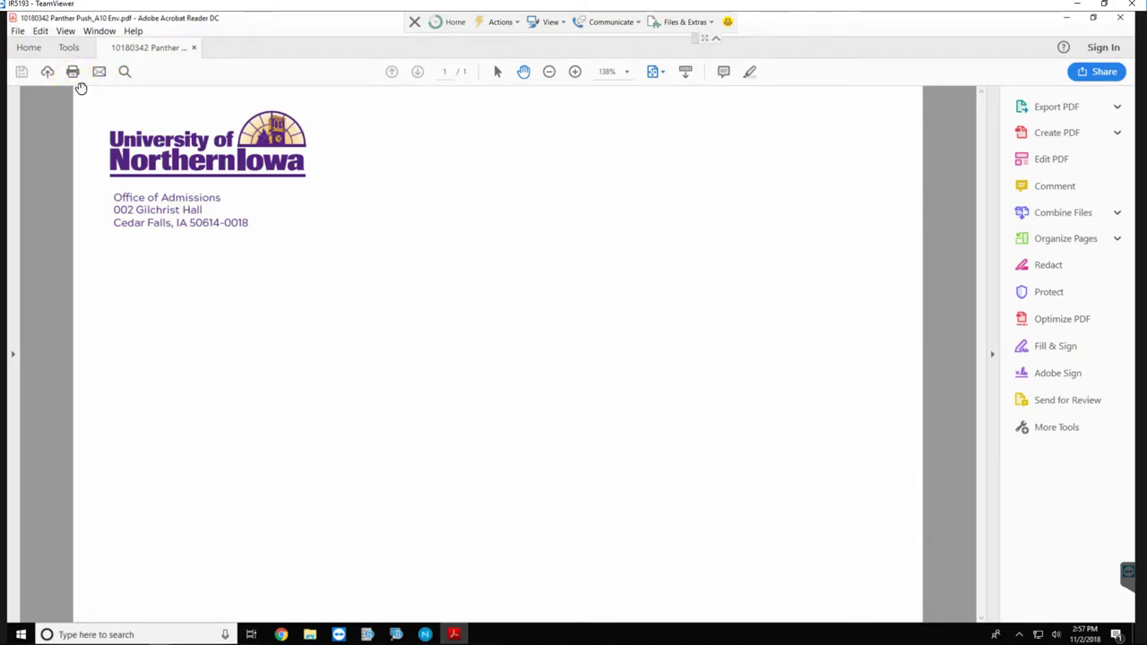
left_click(78, 113)
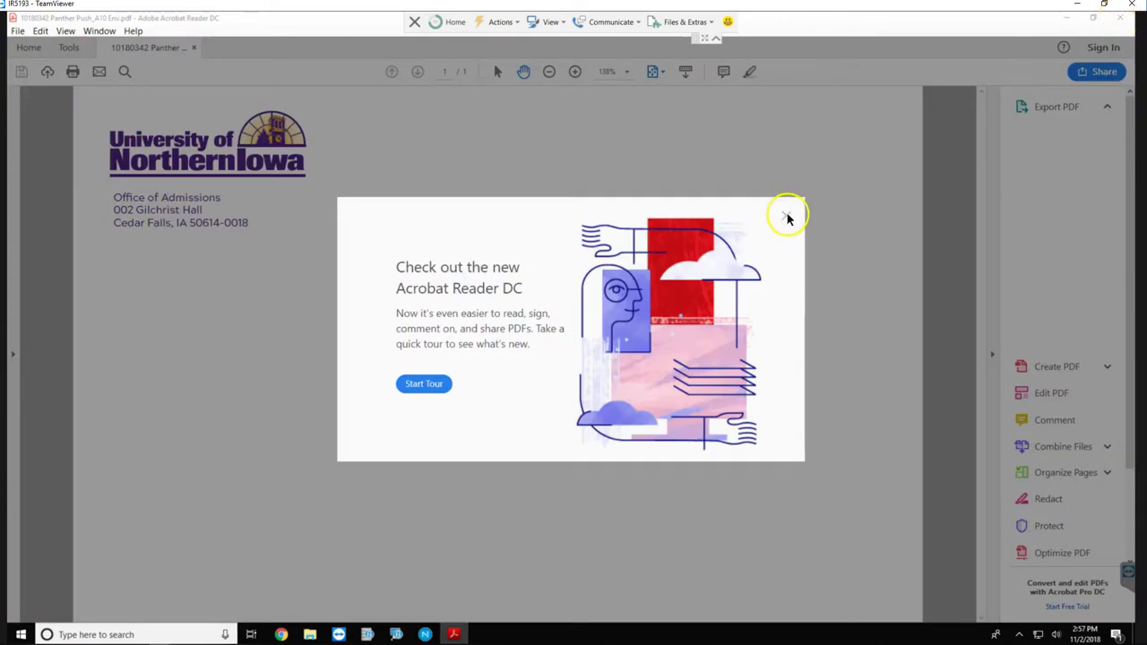
left_click(786, 219)
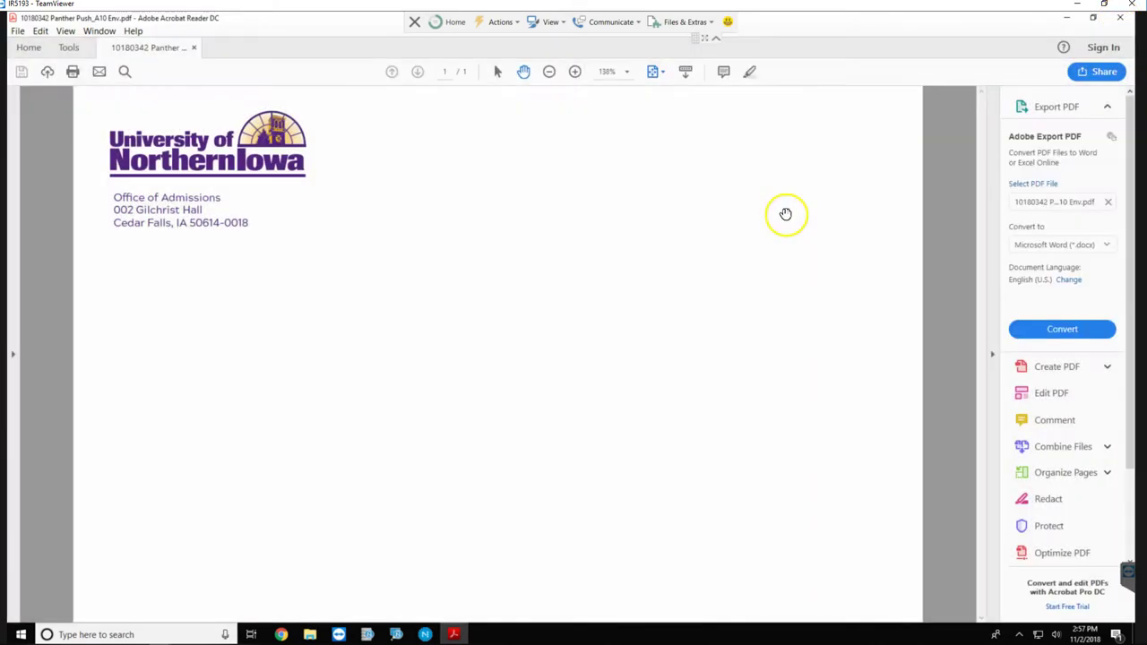
Start printing the PDF and set the S Series Driver's media size to Env. Com10 4 1/8 x 9 1/2 in - Portrait
left_click(73, 72)
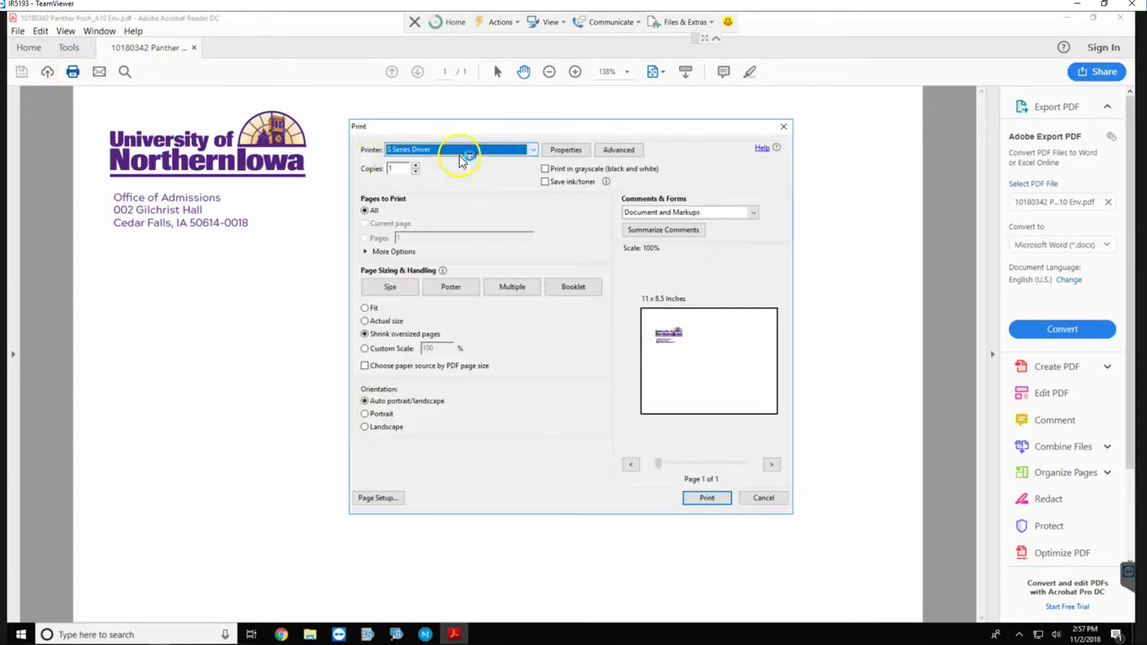
left_click(567, 152)
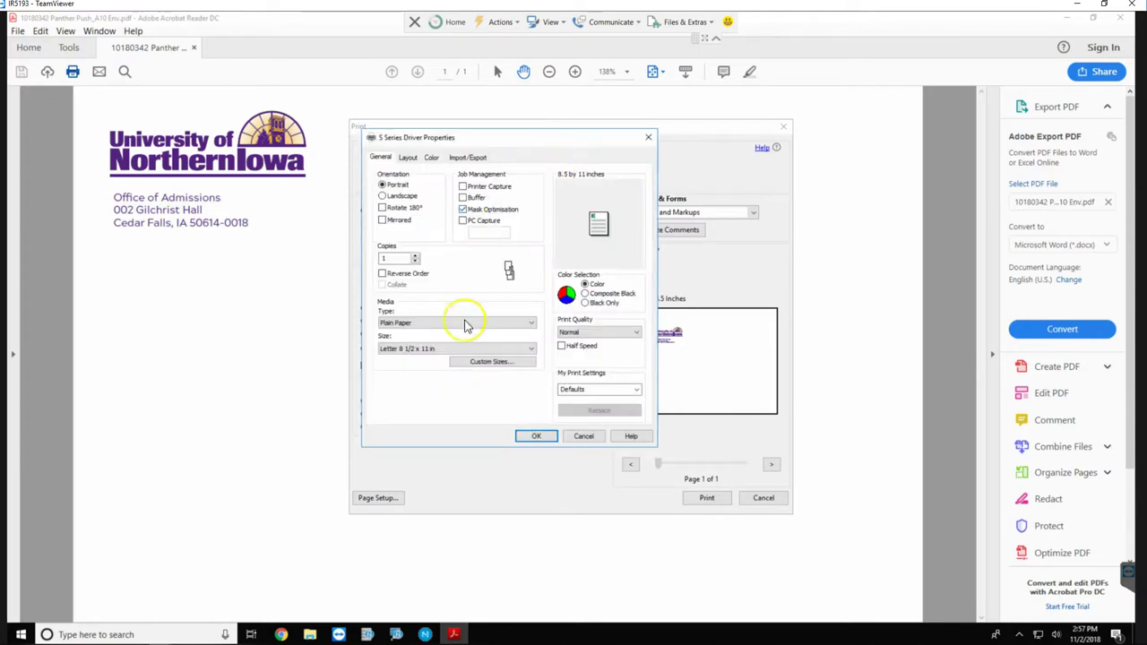
left_click(454, 349)
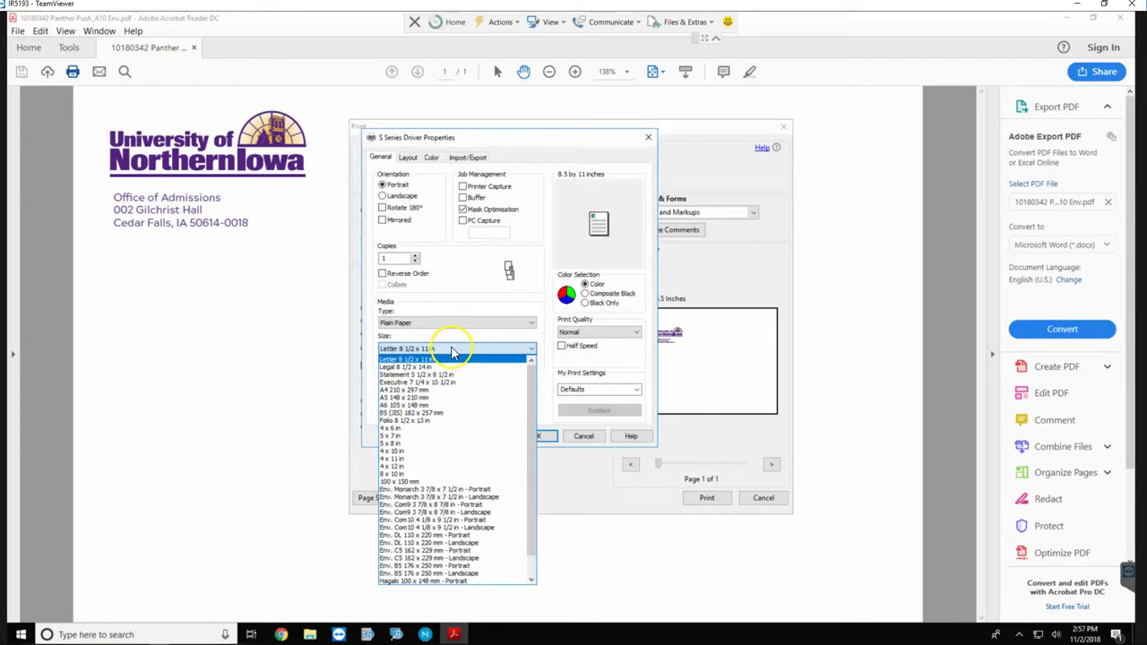
scroll(475, 497, "down", 1)
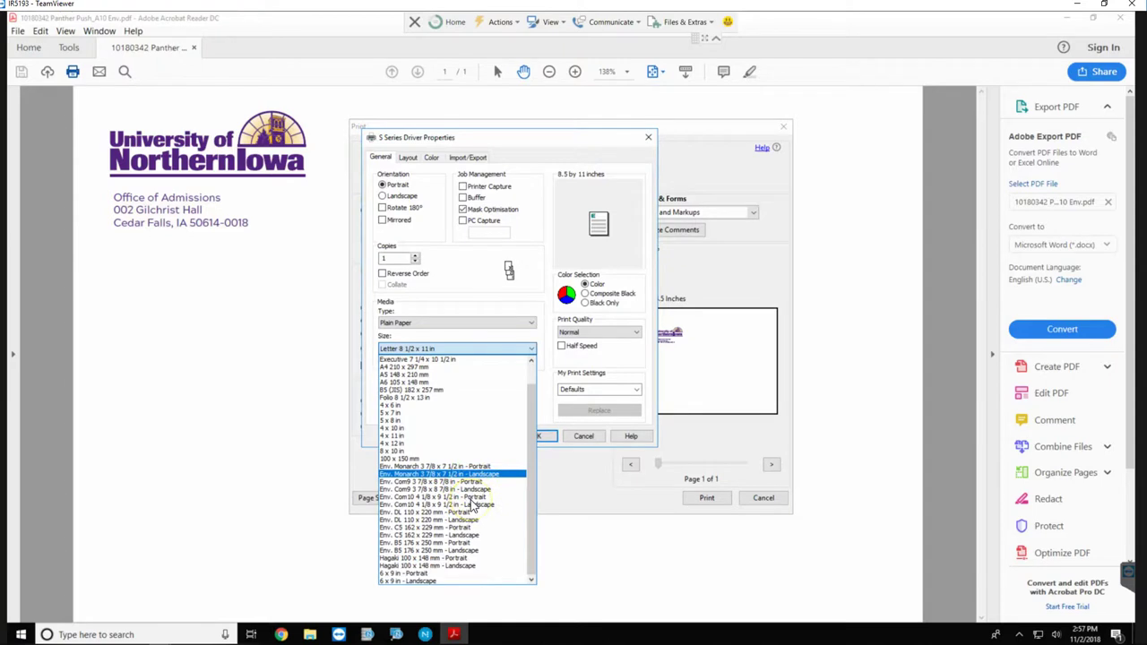
left_click(429, 497)
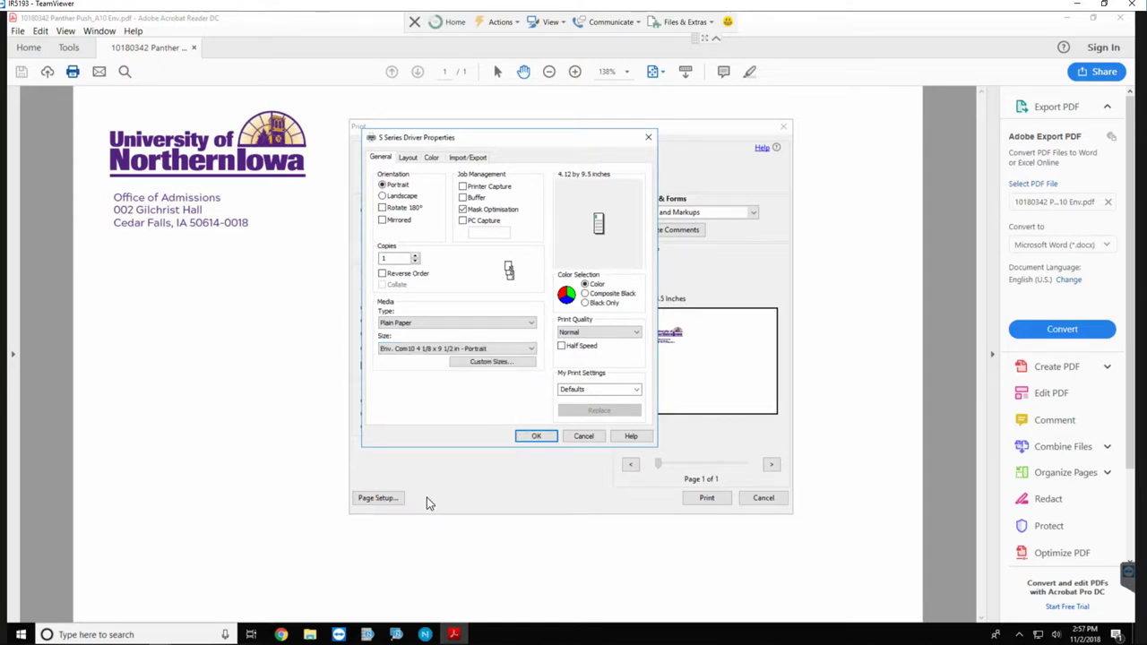
Set the media type to iJetColor Plus and the print quality to Best, and accept the driver properties
left_click(485, 321)
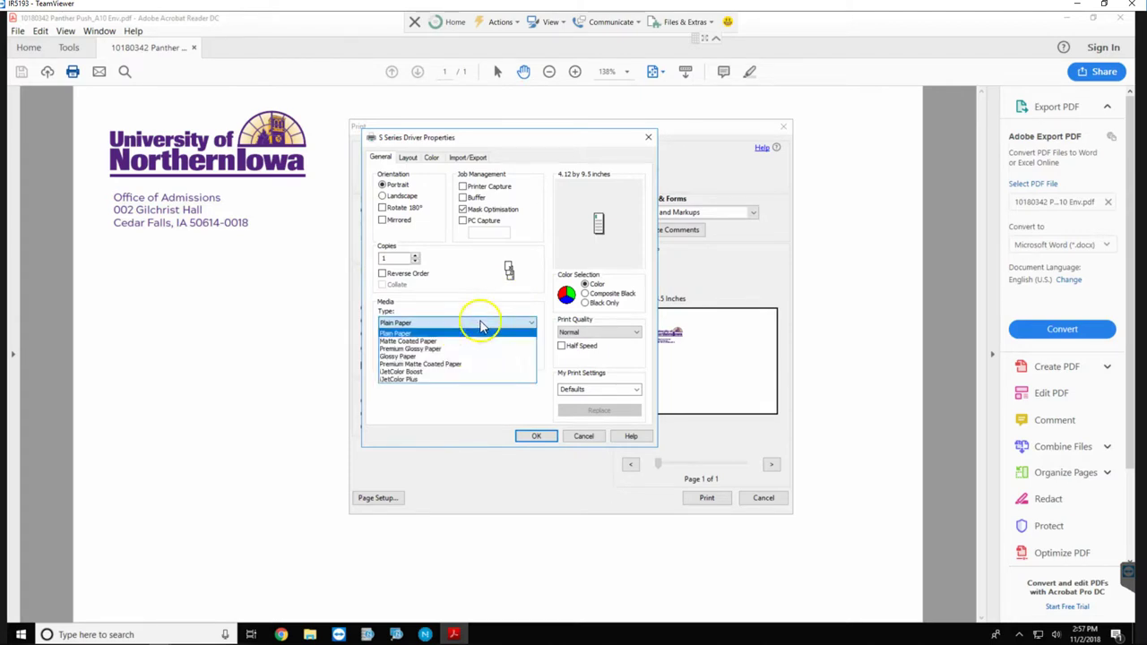
left_click(465, 384)
left_click(592, 332)
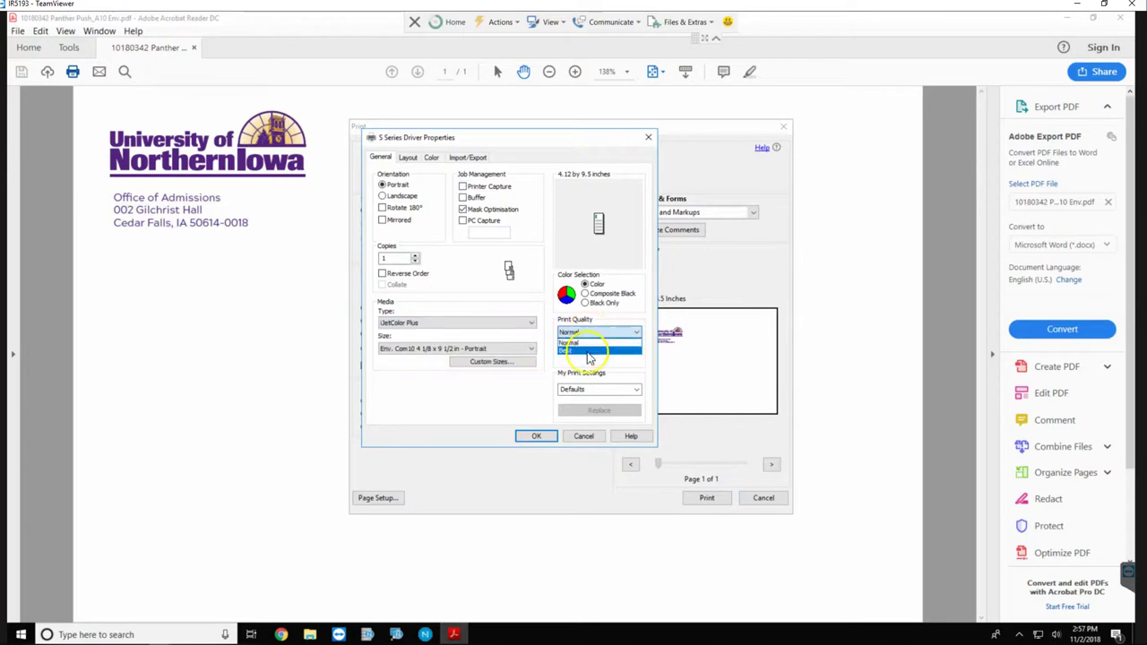
left_click(589, 351)
left_click(535, 436)
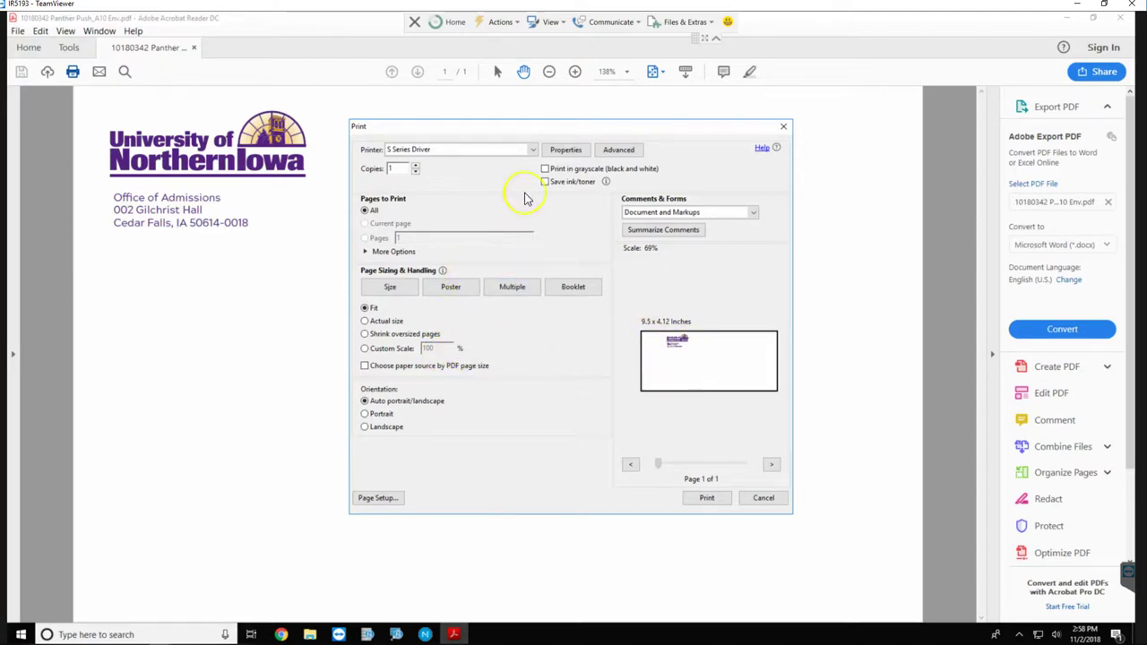
Reopen the S Series Driver properties and look through the available media sizes for one matching the envelope
left_click(562, 150)
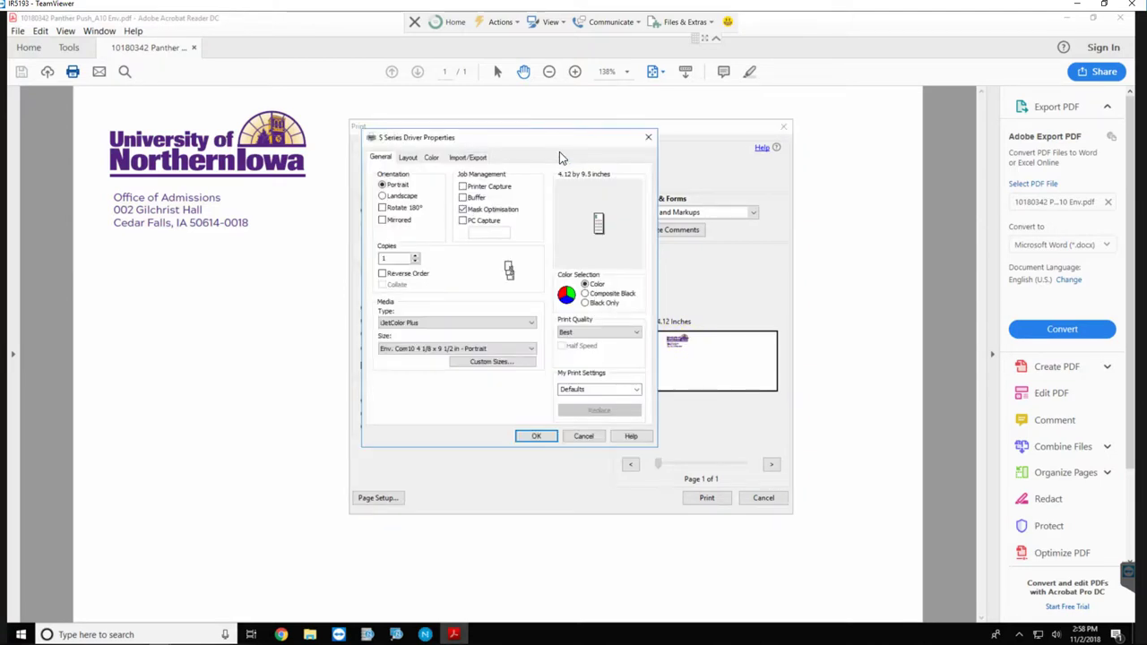
left_click(474, 352)
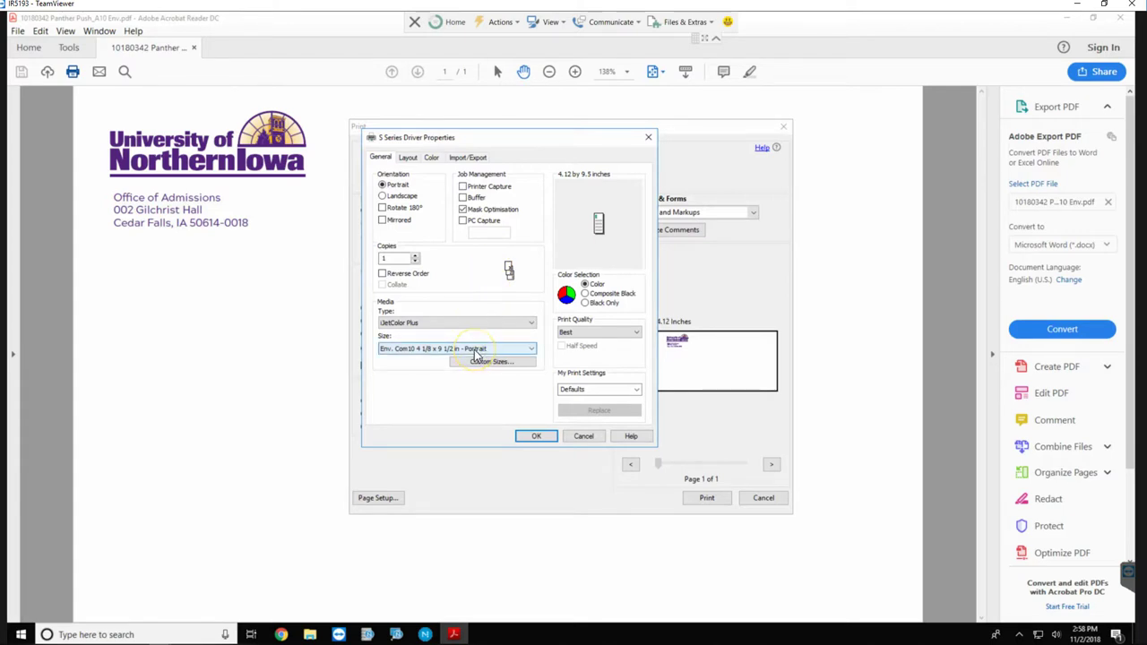
left_click(482, 351)
left_click(583, 435)
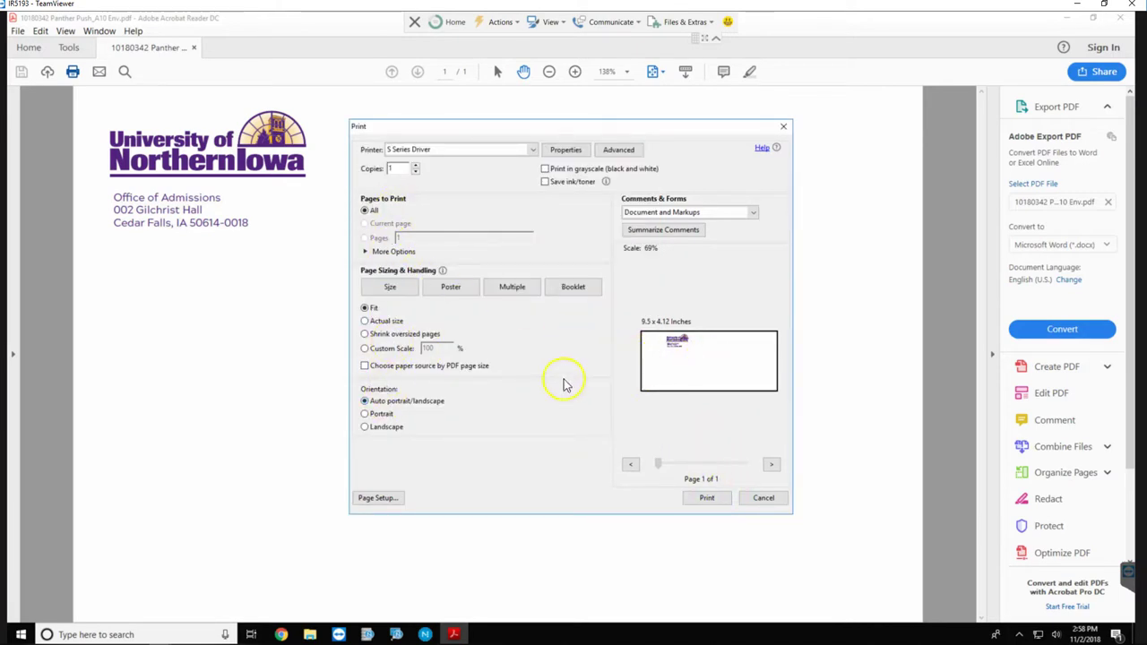
left_click(564, 151)
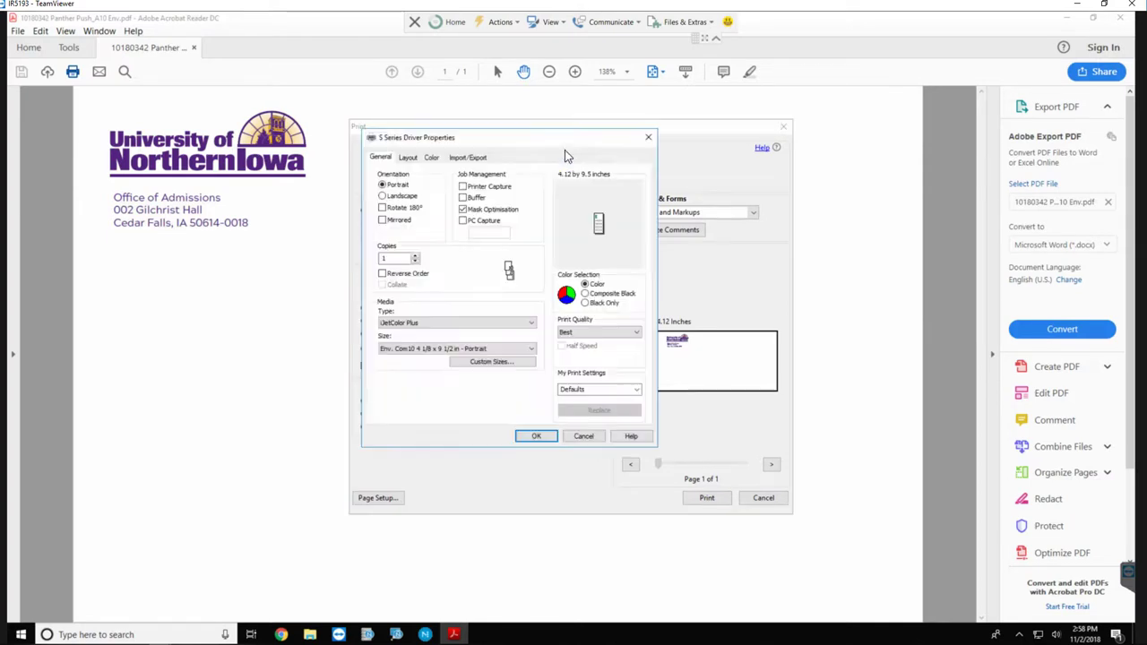
left_click(465, 347)
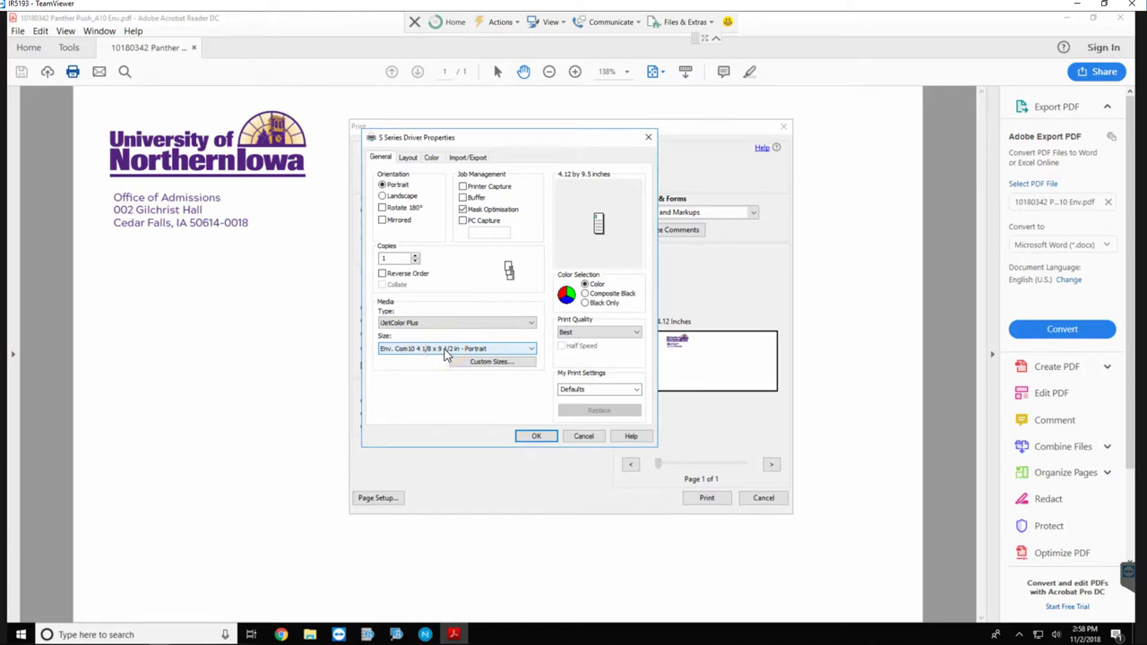
left_click(440, 349)
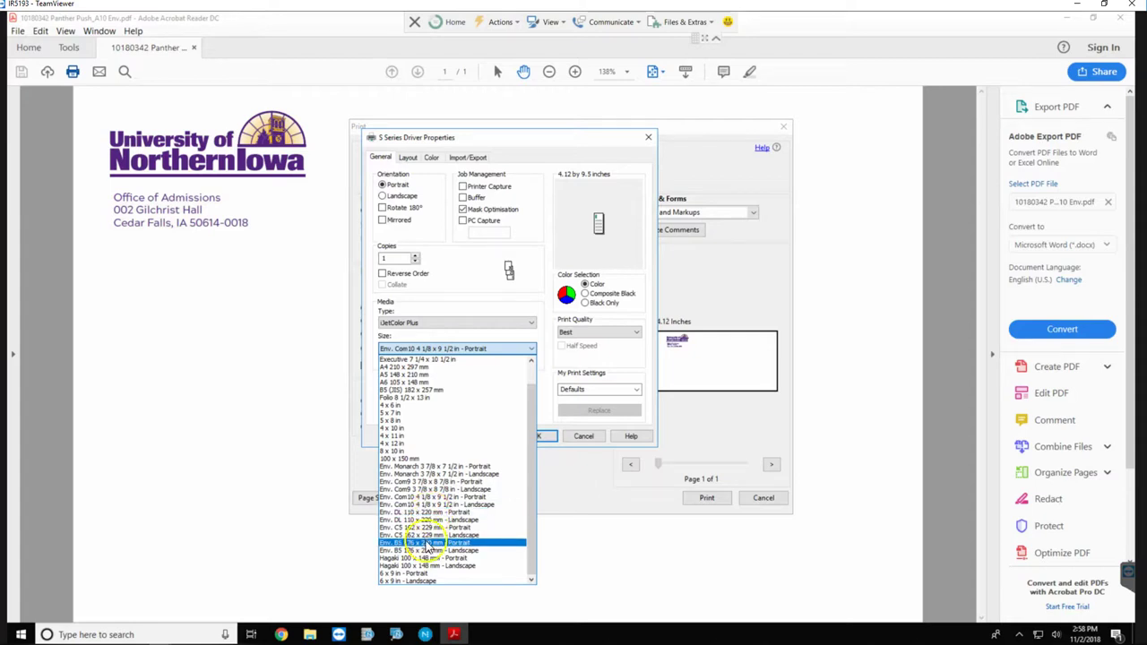
scroll(428, 544, "up", 1)
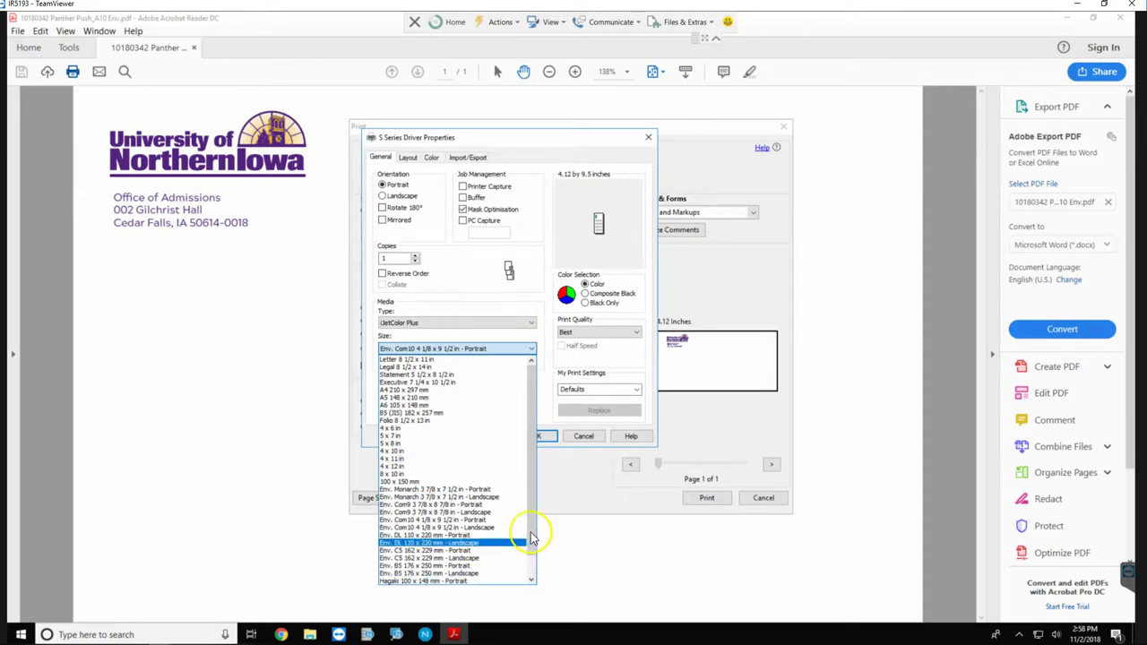
scroll(530, 577, "down", 1)
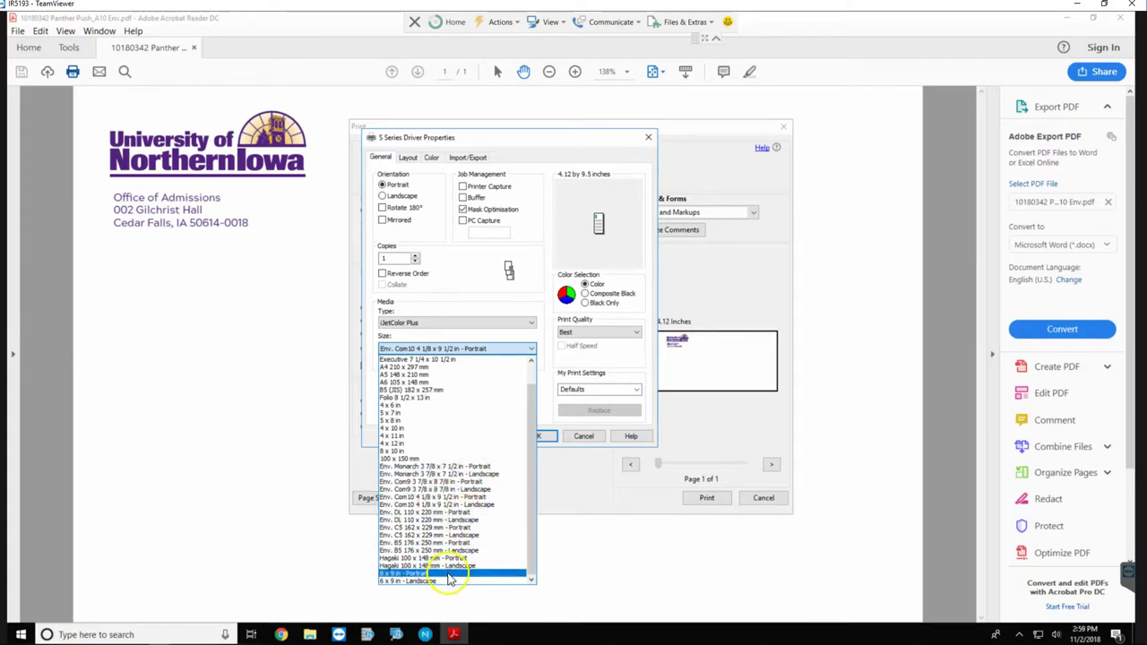
scroll(453, 538, "up", 1)
left_click(470, 300)
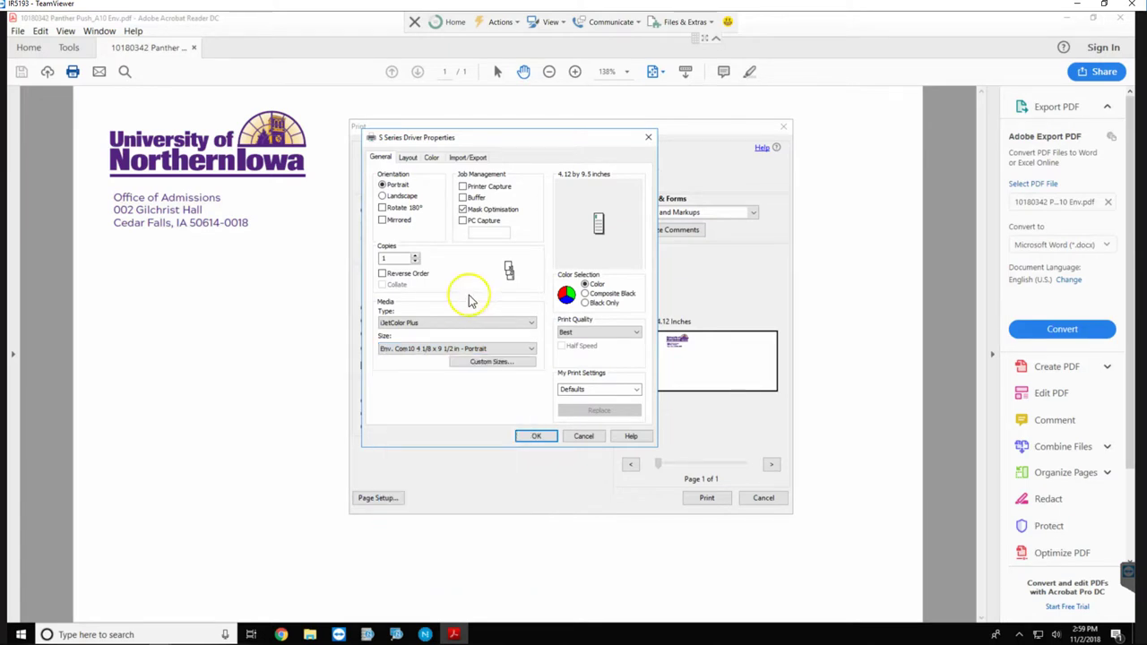
Create a custom media size named A10 with a width of 6.0 inches in the S Series Driver properties
left_click(489, 362)
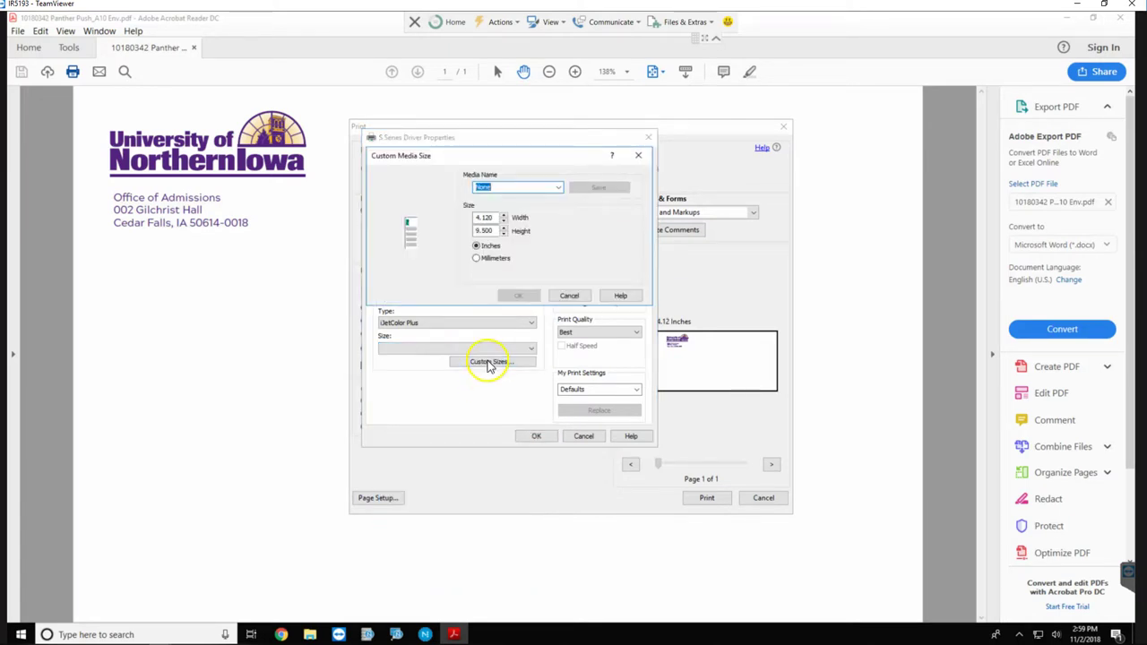
left_click_drag(495, 217, 423, 219)
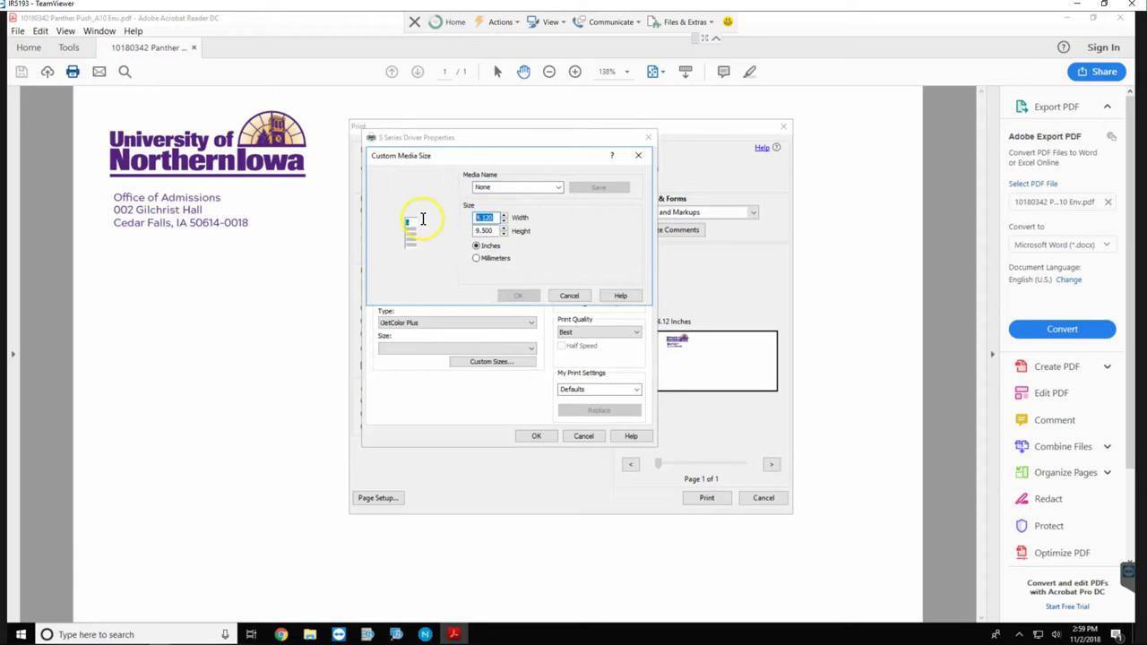
double_click(513, 186)
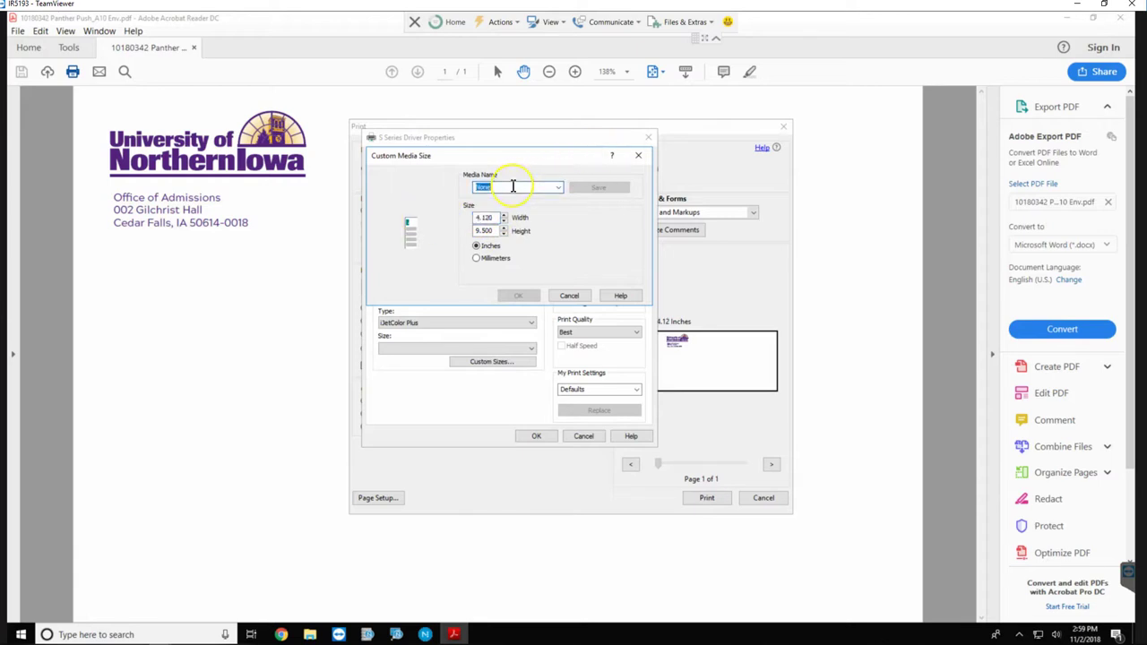
type("A10")
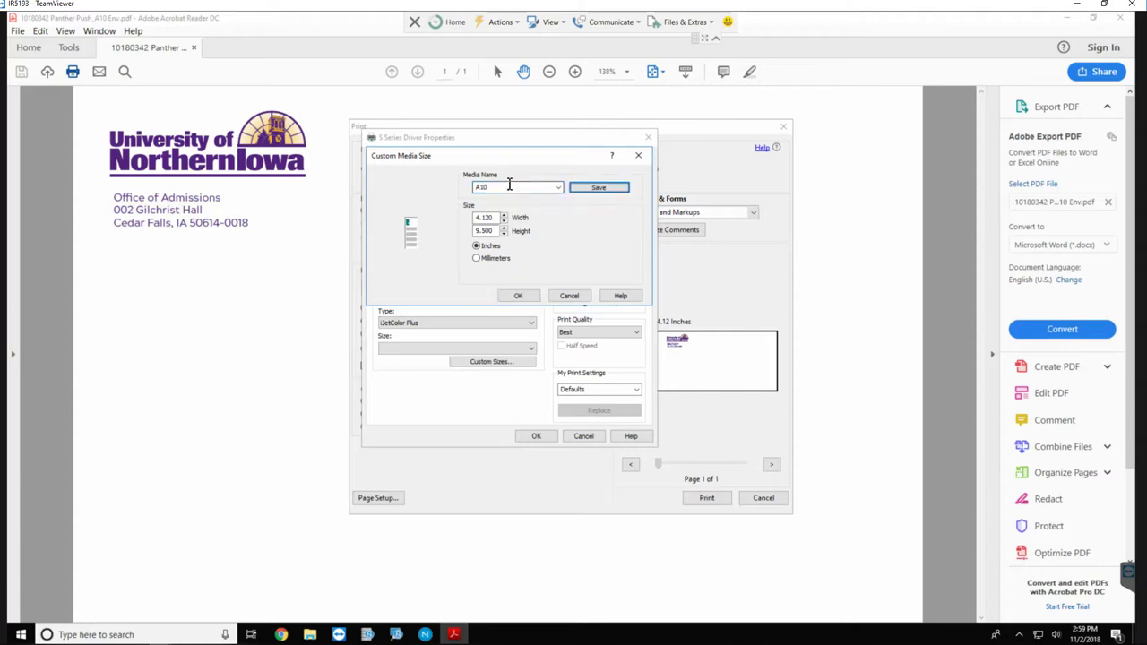
left_click(492, 219)
left_click_drag(492, 219, 460, 215)
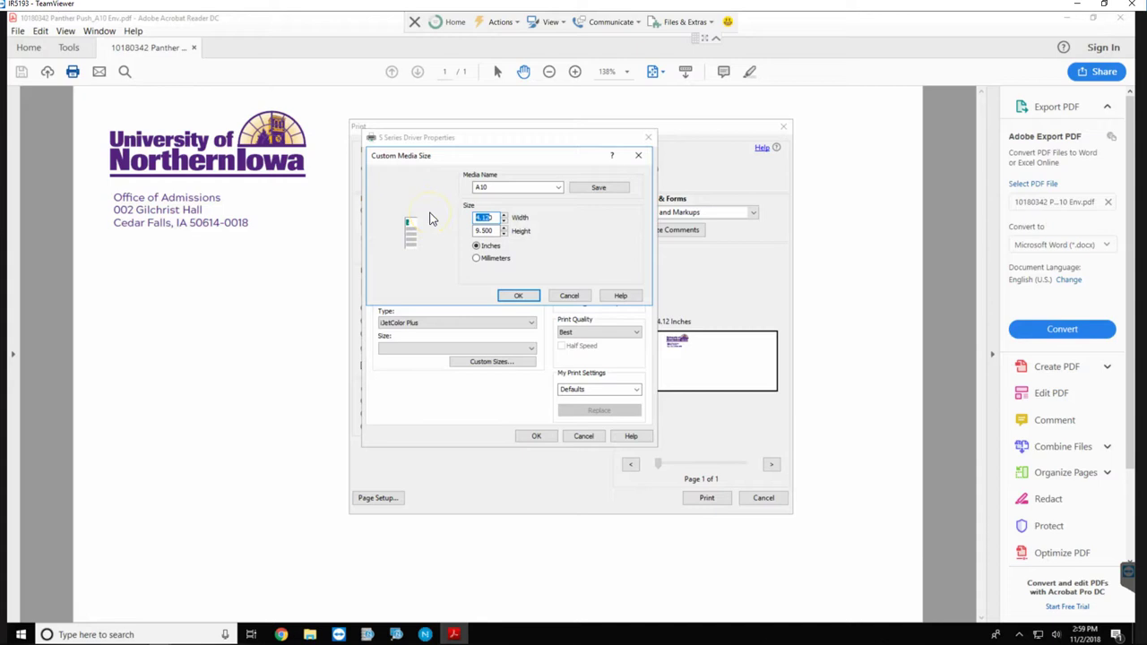
type("6.0")
key("Tab")
left_click(517, 298)
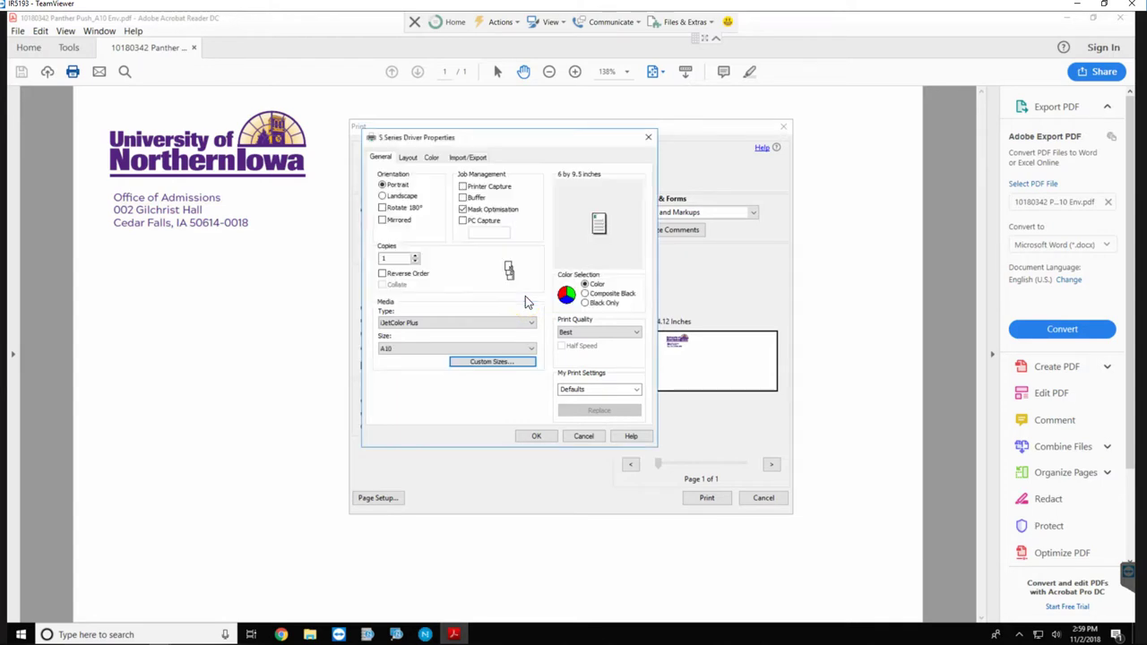
Accept the driver properties, then print 2 copies of the envelope
left_click(571, 336)
left_click(529, 435)
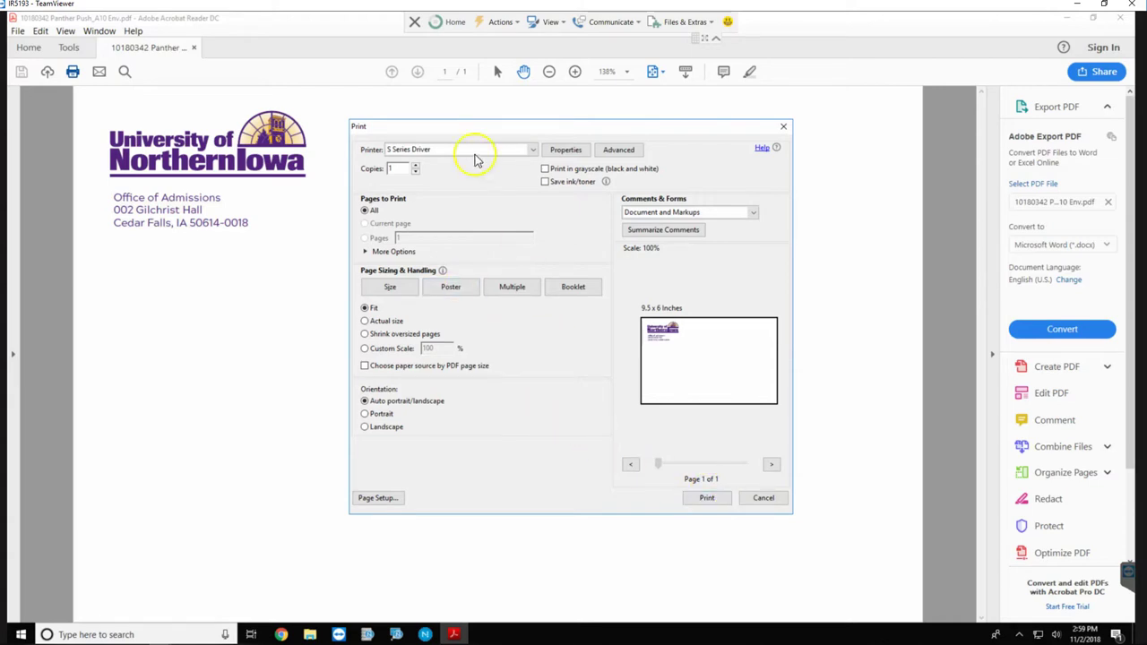
left_click(415, 165)
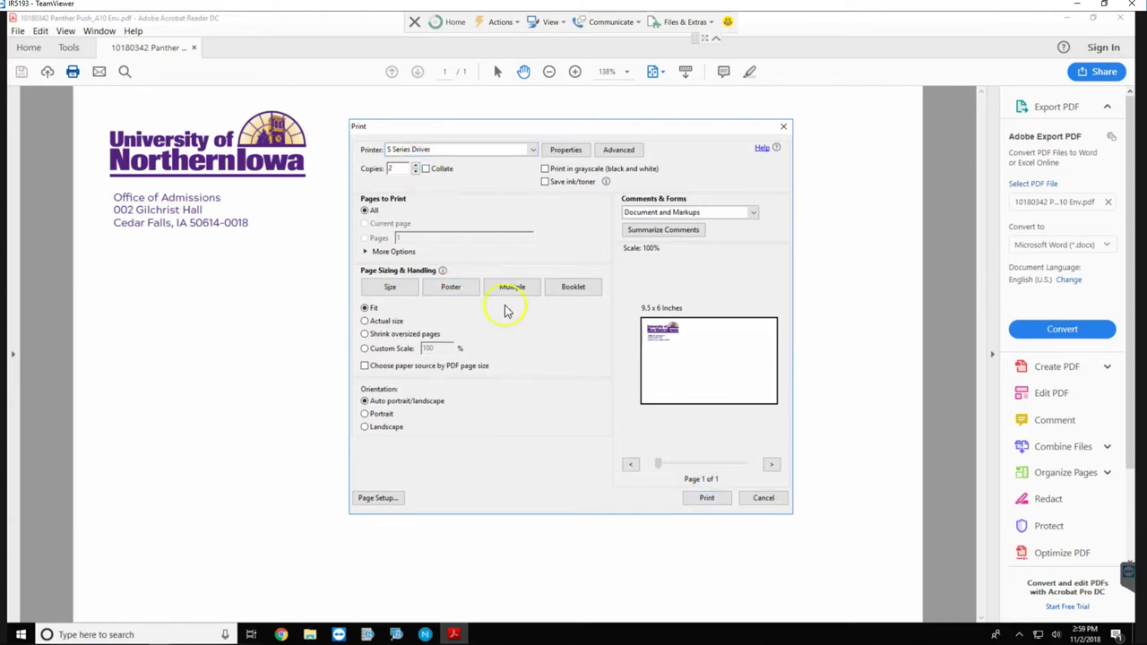
left_click(707, 499)
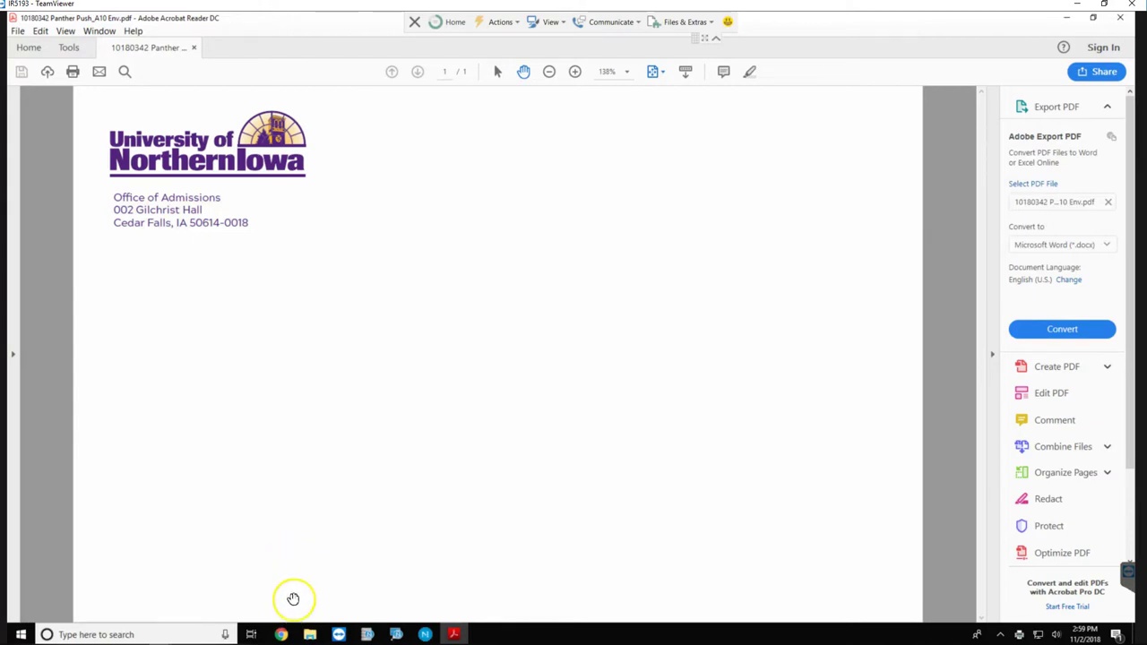
Bring the Memjet printer status page to the front and close Acrobat Reader
left_click(282, 634)
left_click(269, 158)
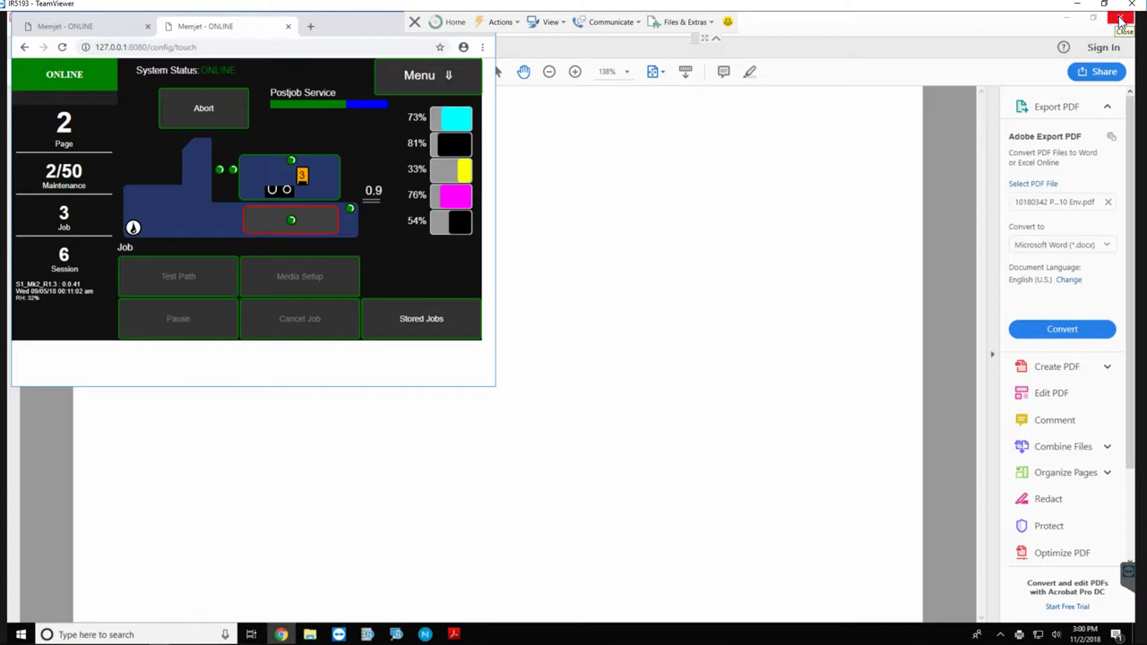
left_click(1123, 20)
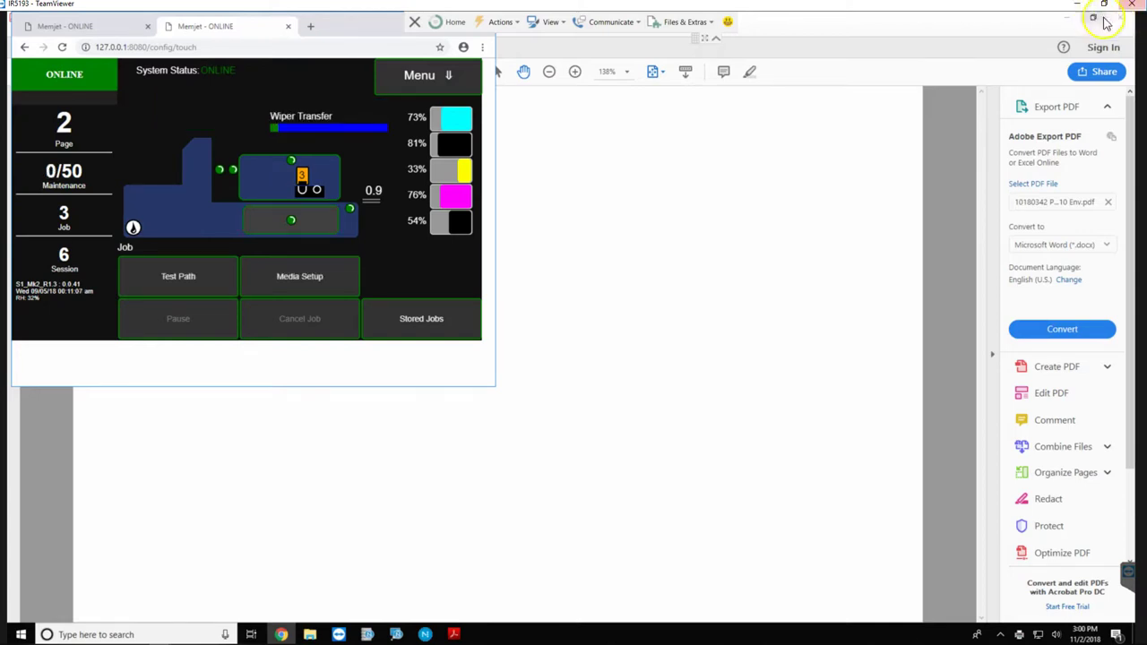
left_click(1126, 23)
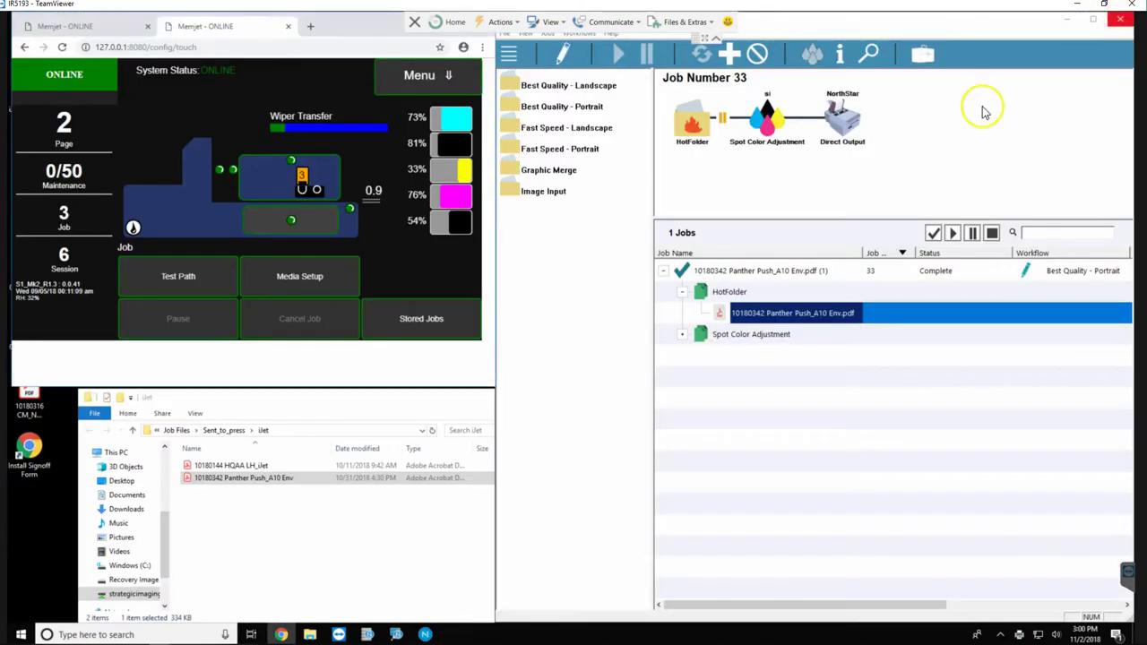
Collapse the Panther Push_A10 job's entry, review the Direct Output settings in its workflow, and leave the workflow editor
left_click(663, 273)
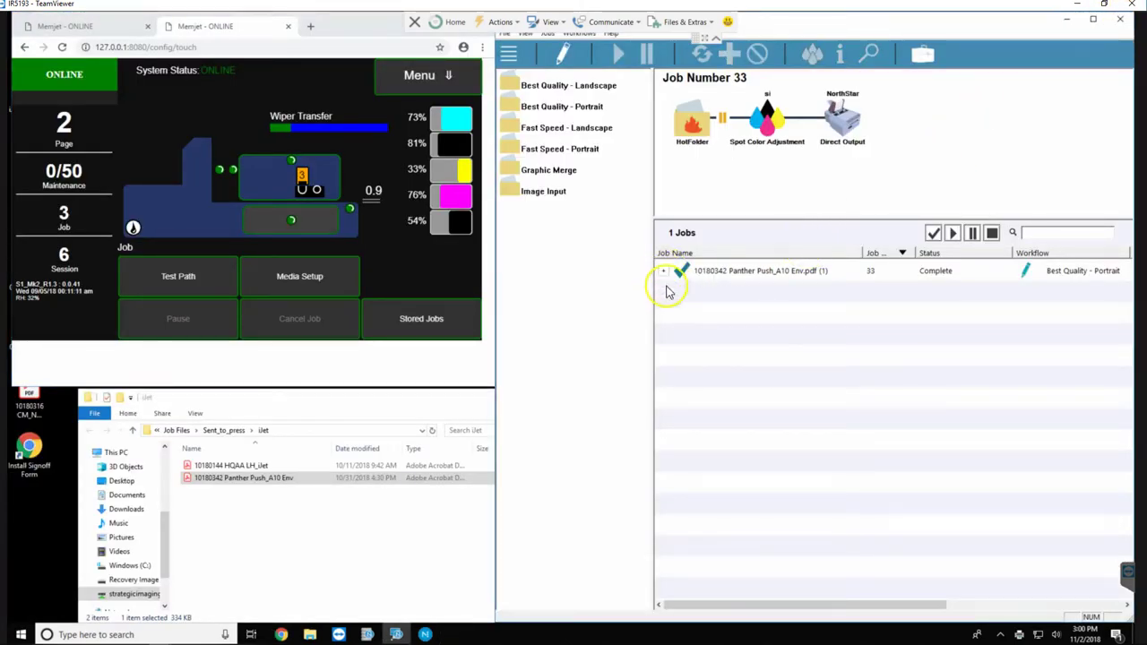
left_click(719, 272)
right_click(718, 272)
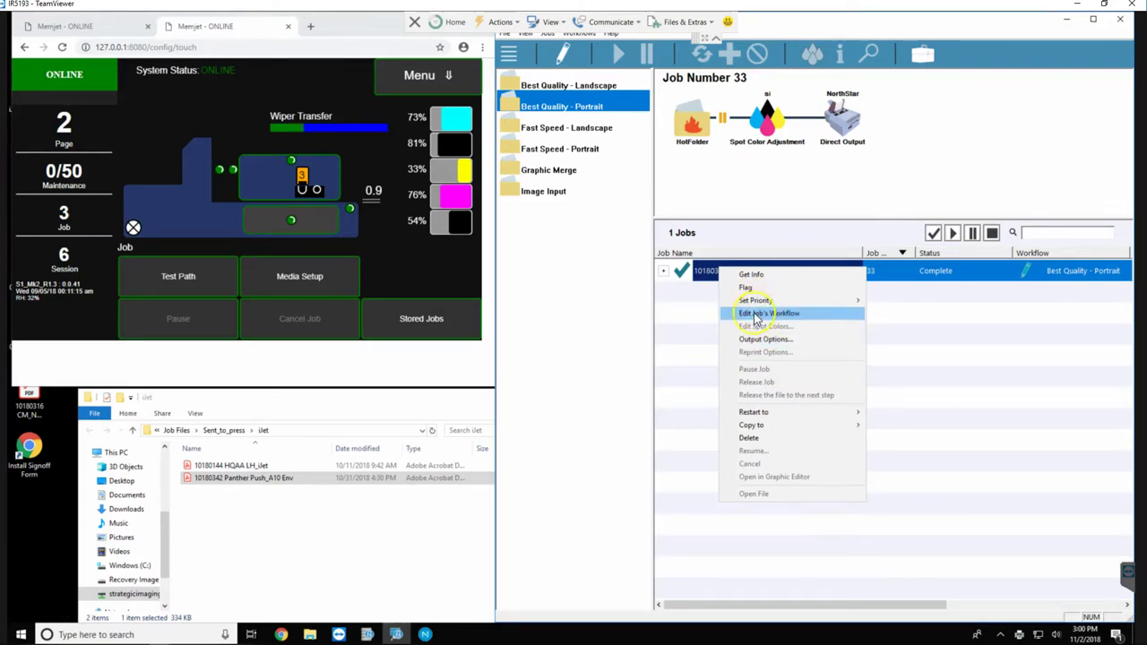
left_click(755, 314)
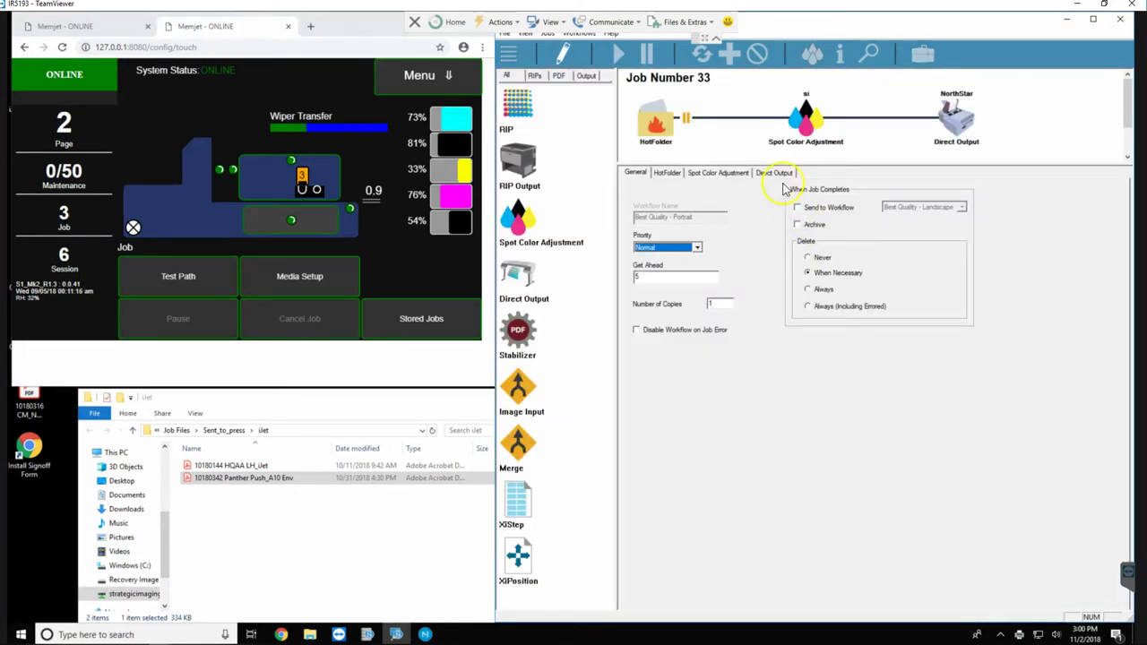
left_click(771, 175)
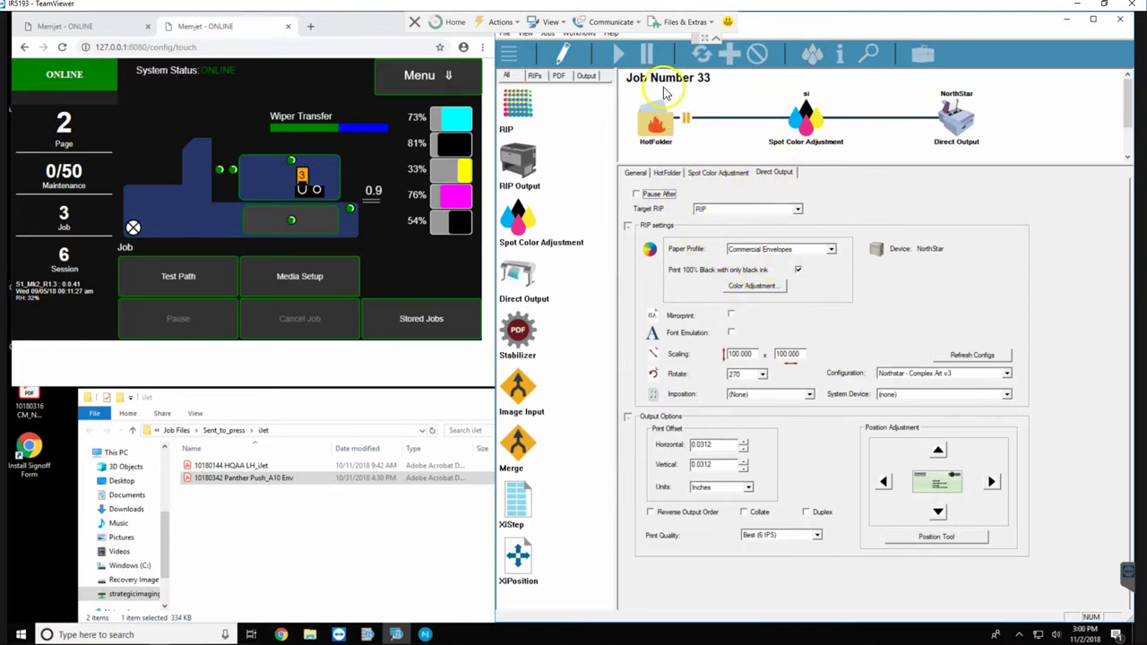
left_click(564, 54)
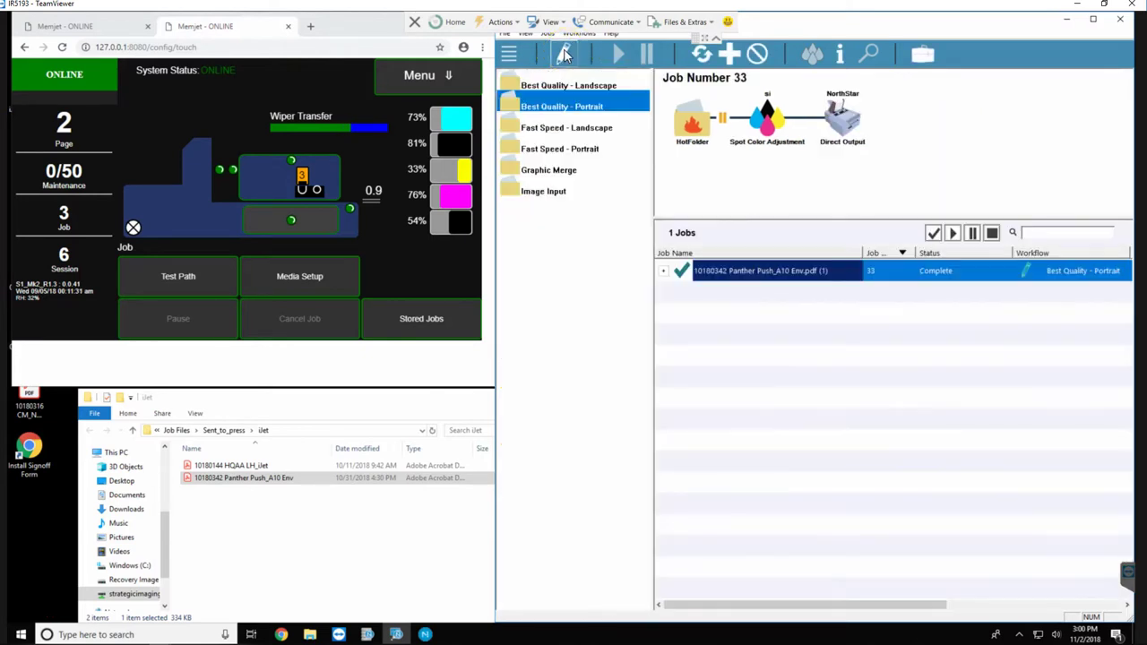
Send the completed Panther Push_A10 job to output again through its output options, reprocessing all pages
right_click(714, 269)
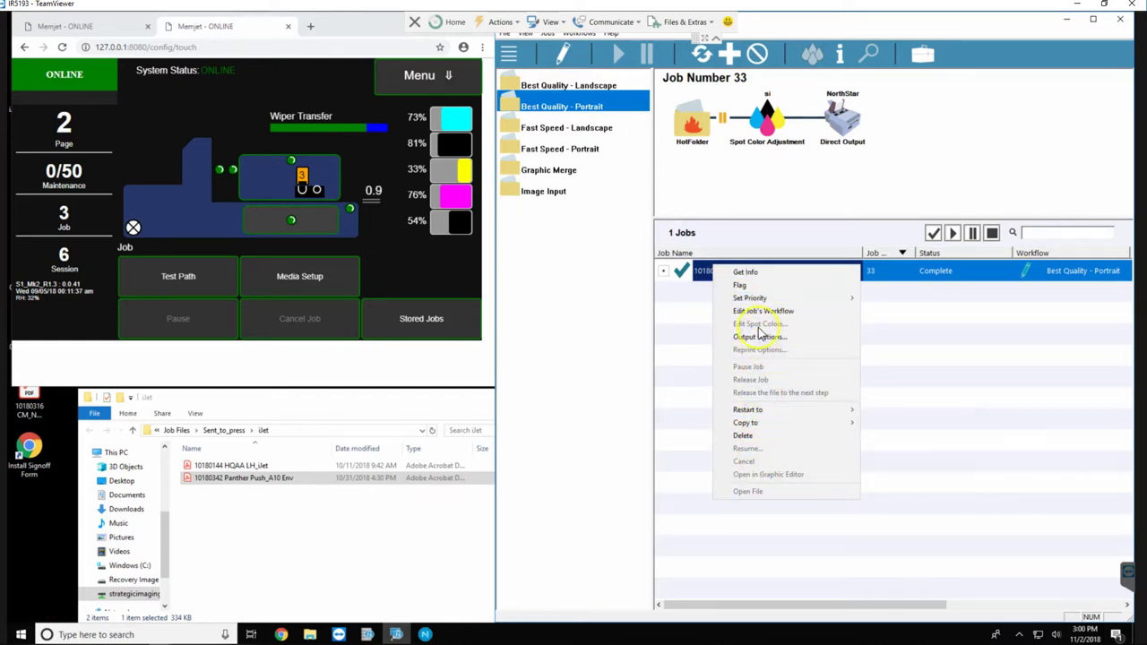
left_click(760, 231)
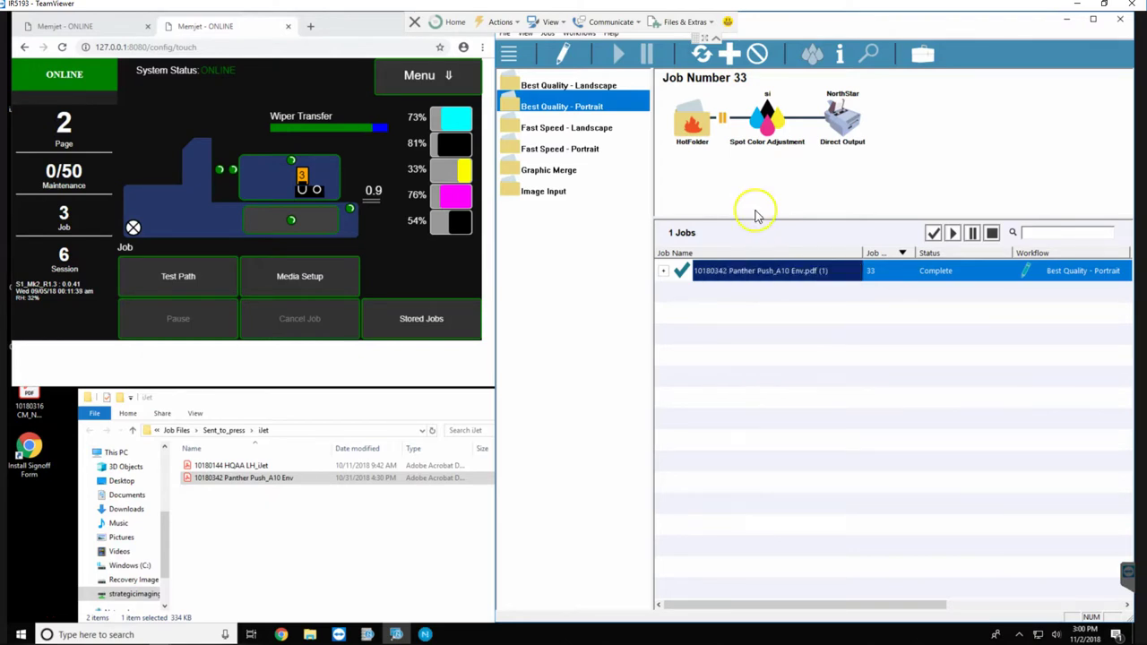
right_click(728, 273)
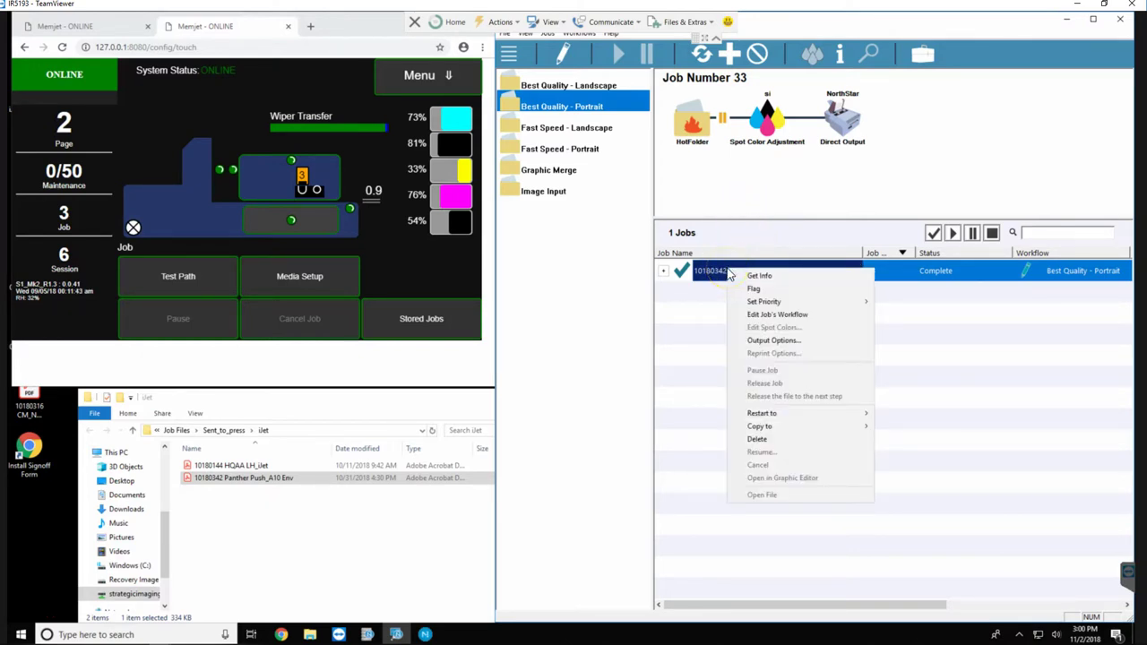
left_click(754, 344)
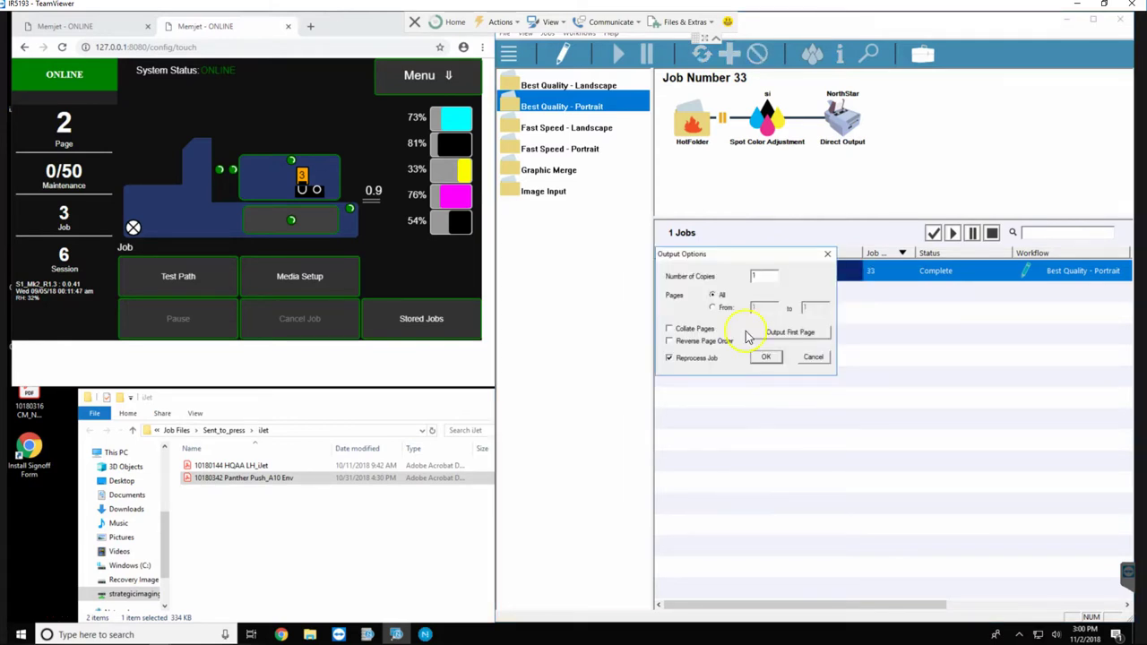
double_click(773, 276)
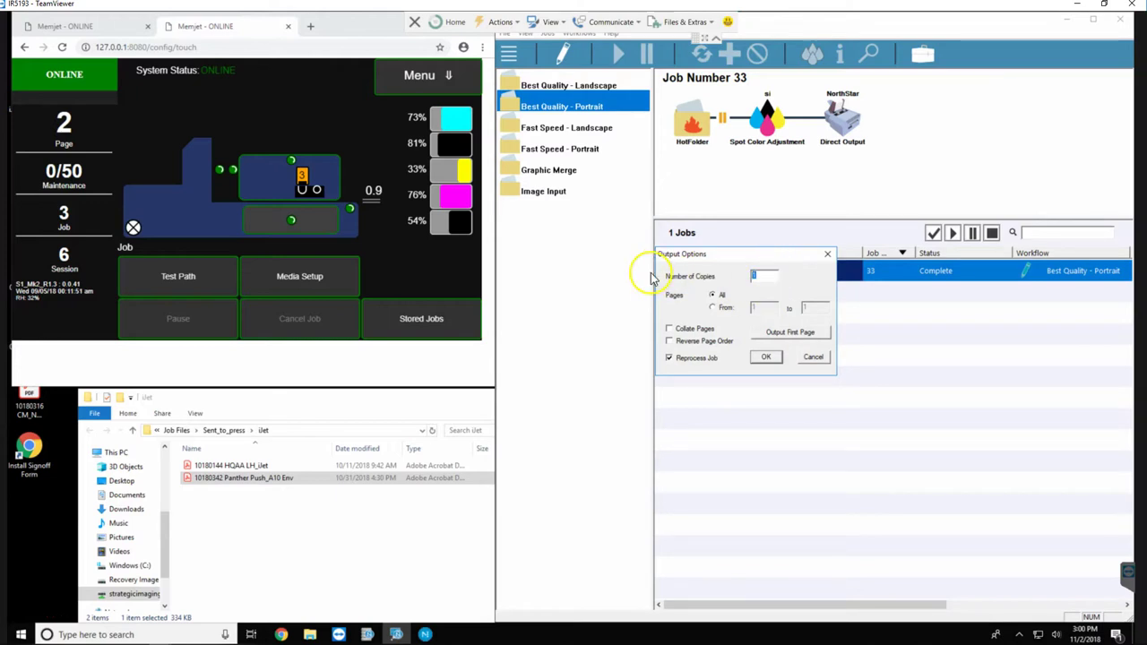
left_click(767, 357)
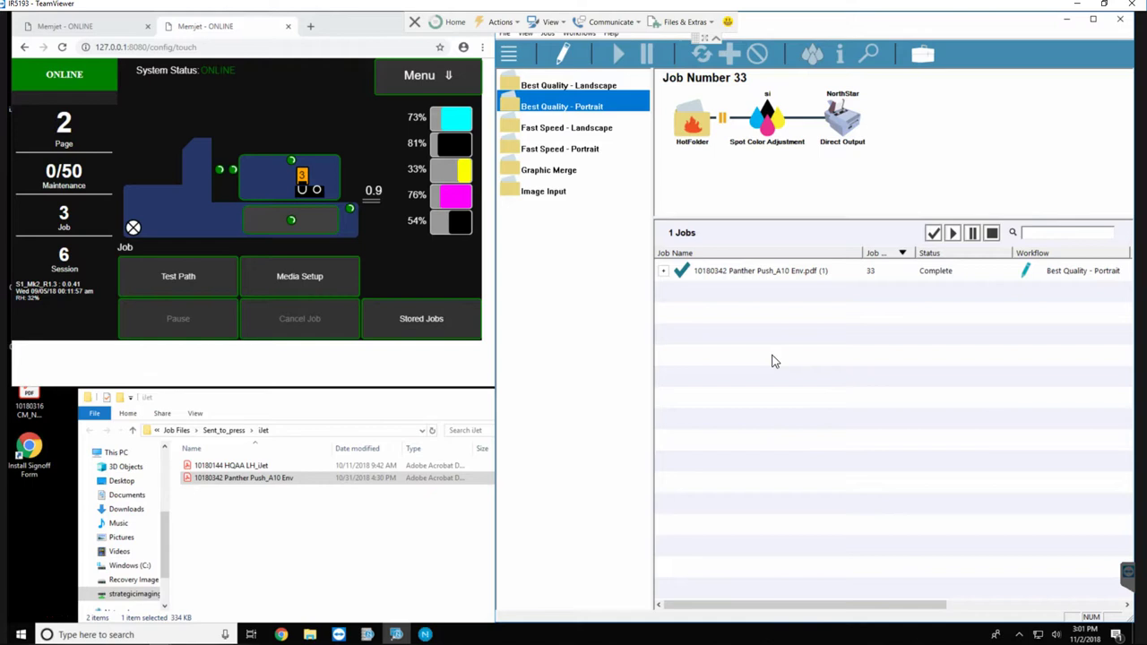
Check the Navigator SOAR log and return to the Memjet printer status page
left_click(428, 636)
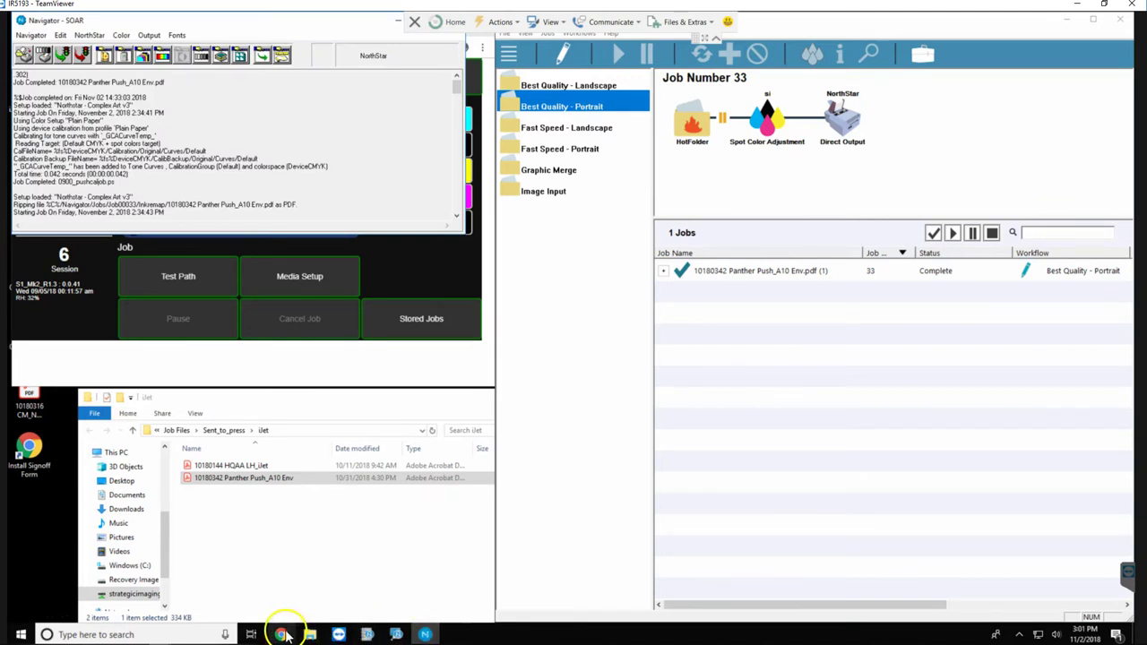
left_click(282, 634)
left_click(291, 107)
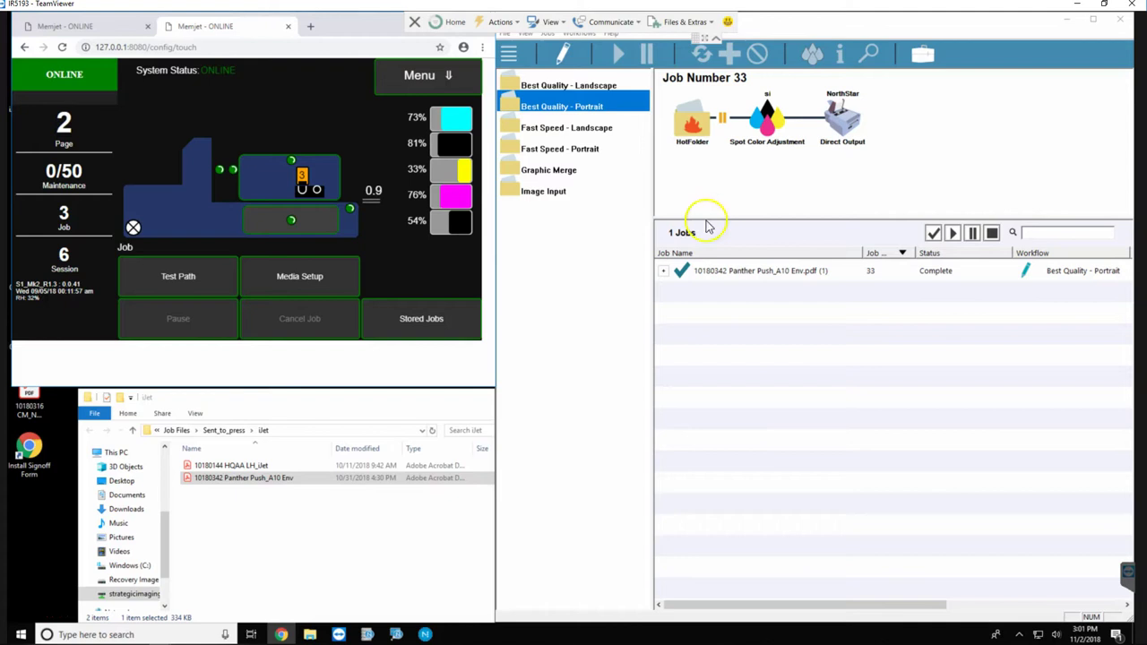
Review the commands available for the completed Panther Push_A10 job and dismiss them
left_click(727, 273)
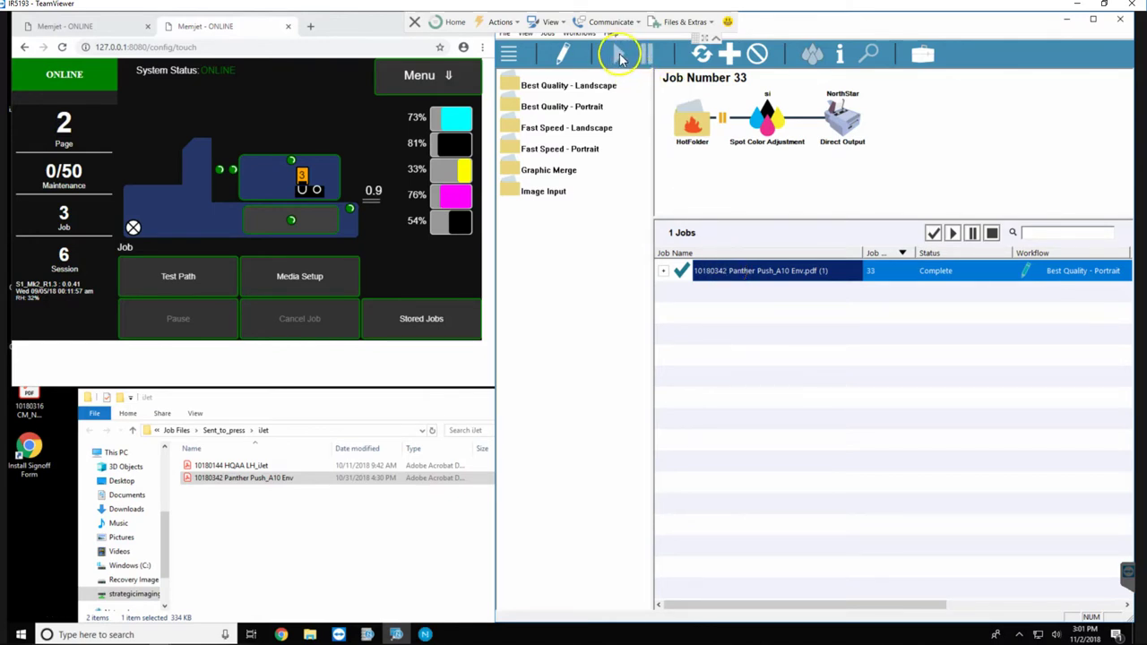
right_click(722, 273)
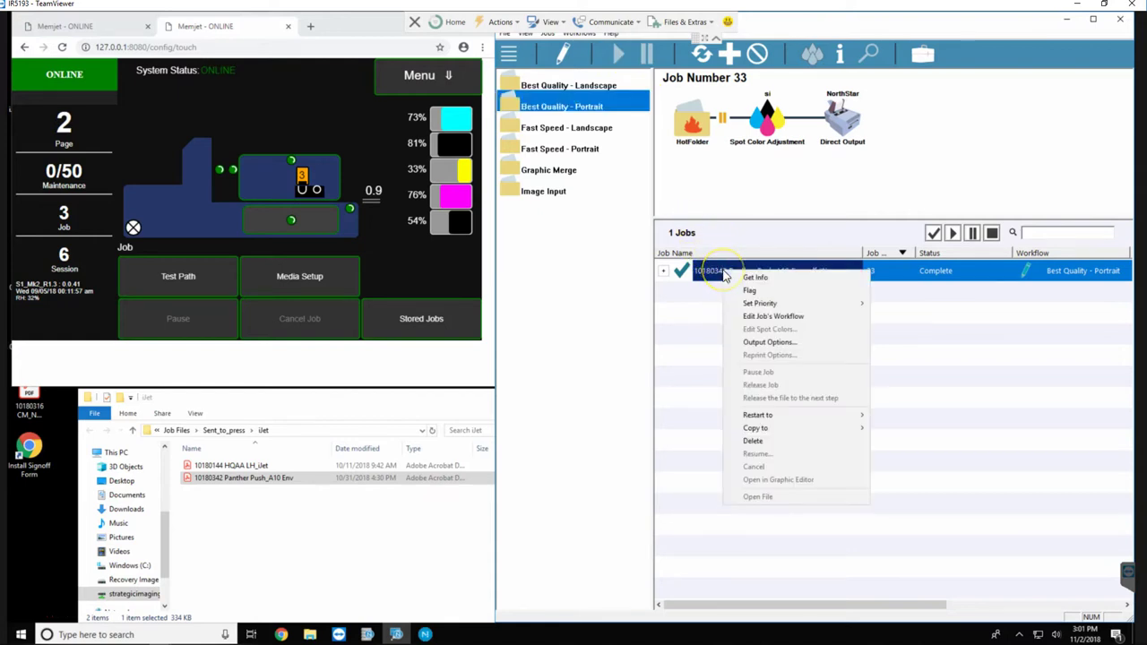
left_click(704, 188)
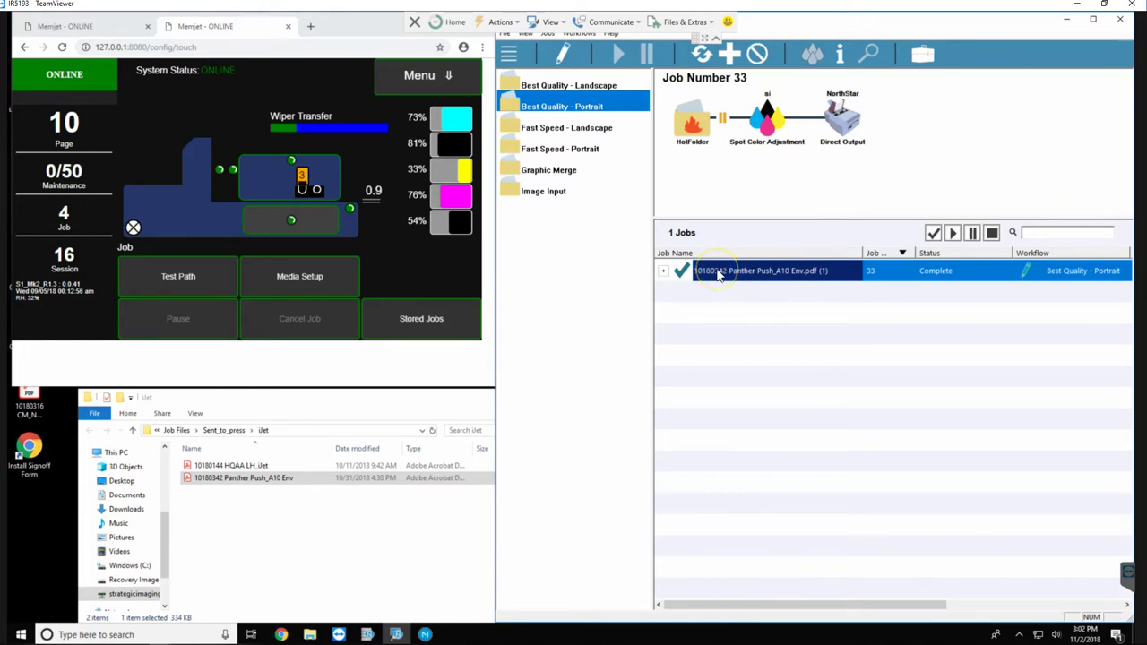
Open the Panther Push_A10 job's workflow and examine its Direct Output settings, including the vertical print offset
right_click(718, 273)
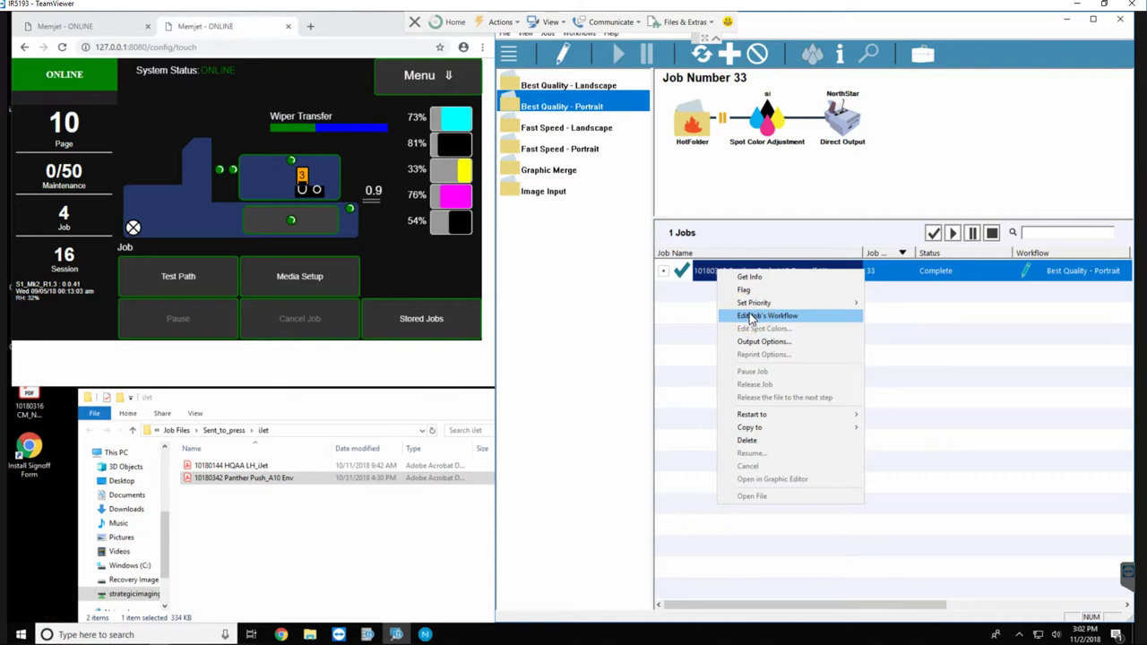
left_click(749, 316)
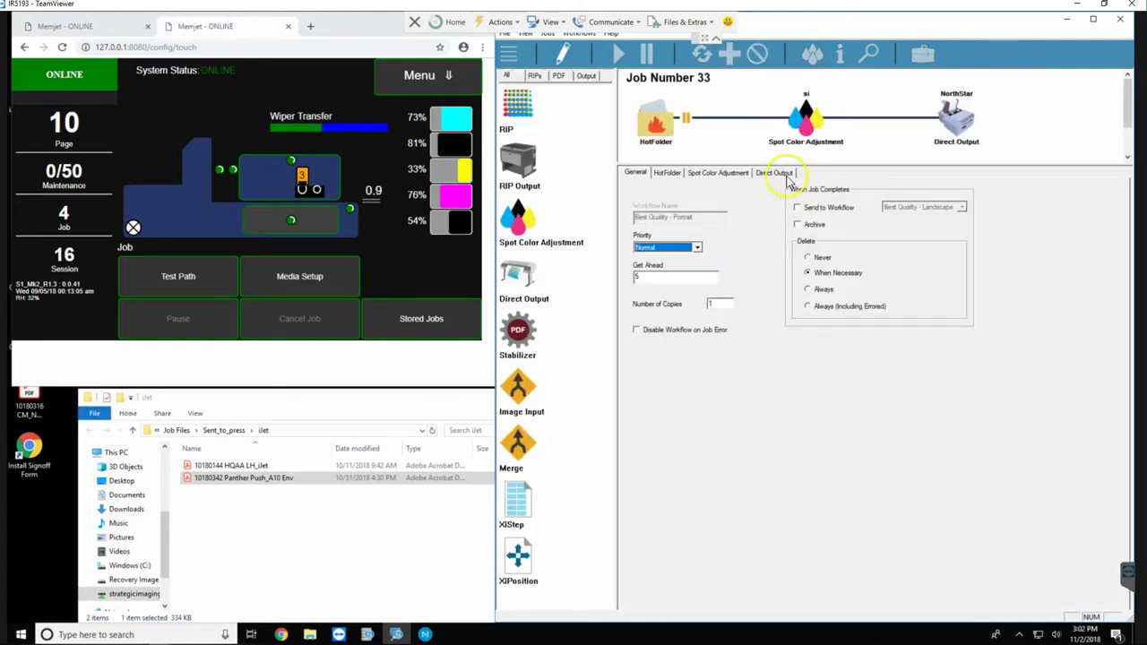
left_click(778, 173)
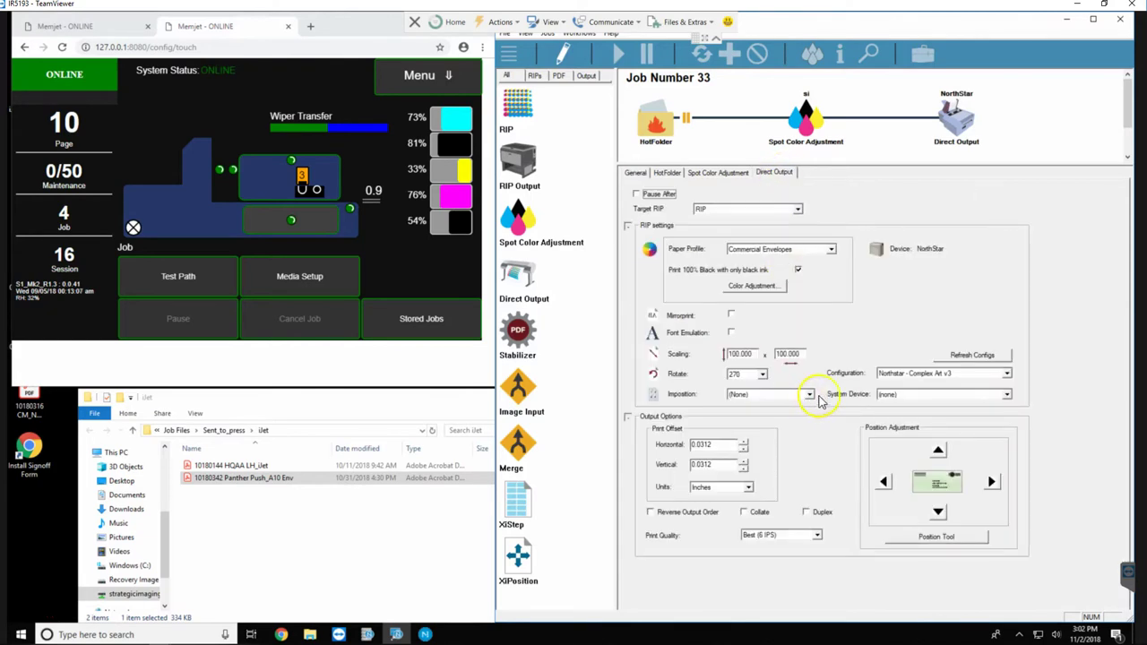
left_click(699, 464)
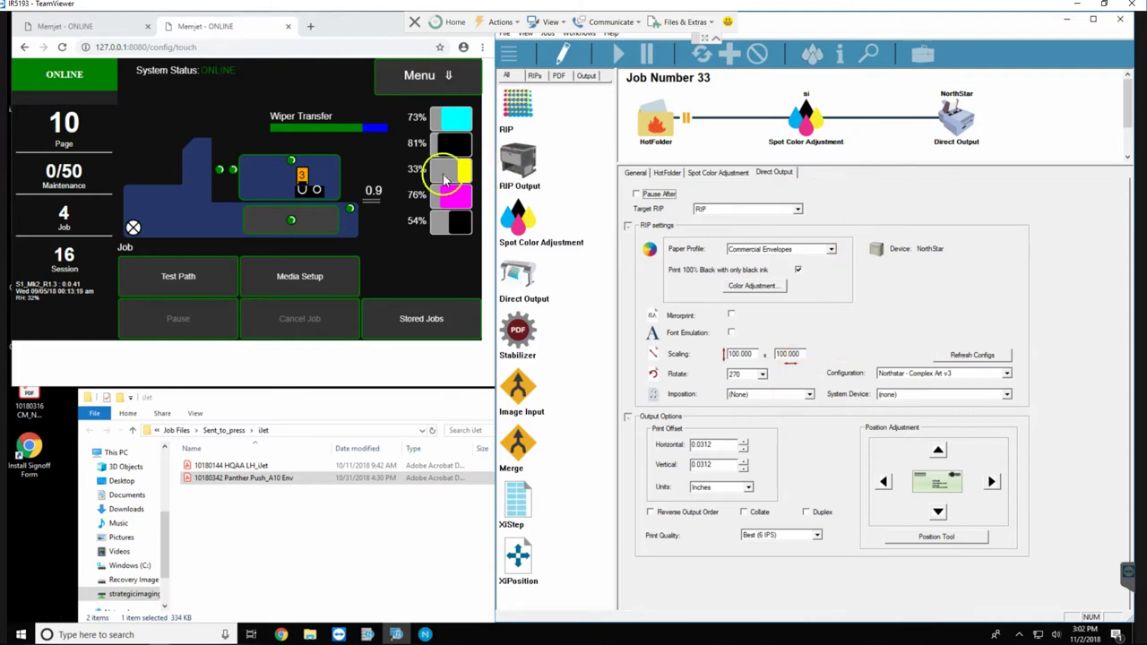
Show the Setup controls on the Memjet printer page
left_click(430, 77)
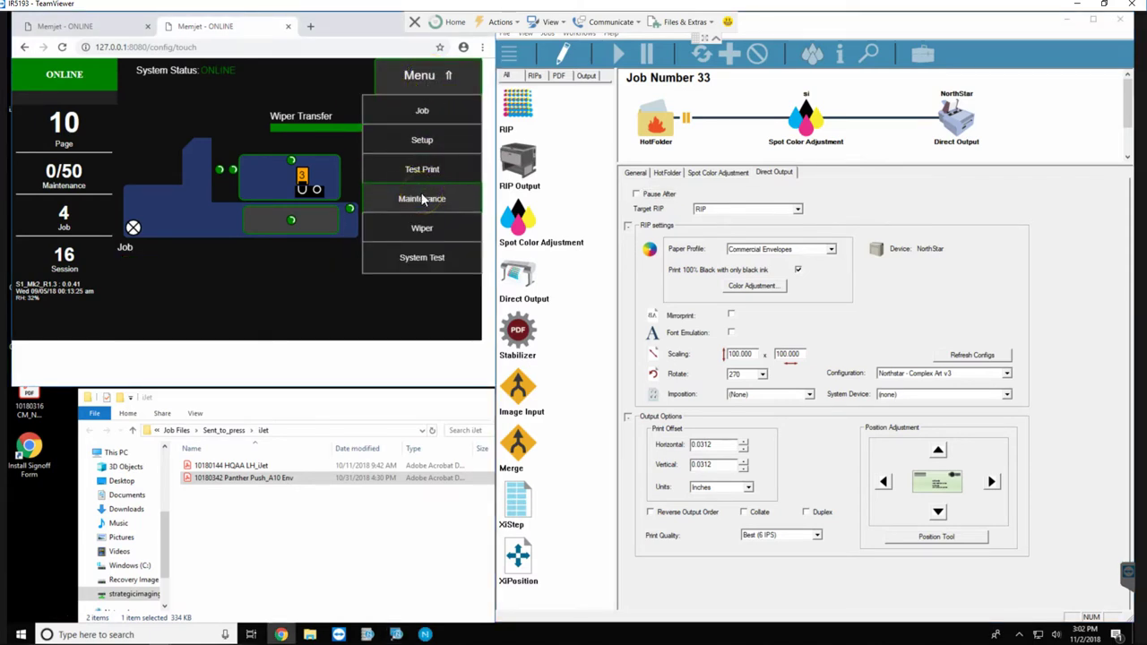
left_click(423, 140)
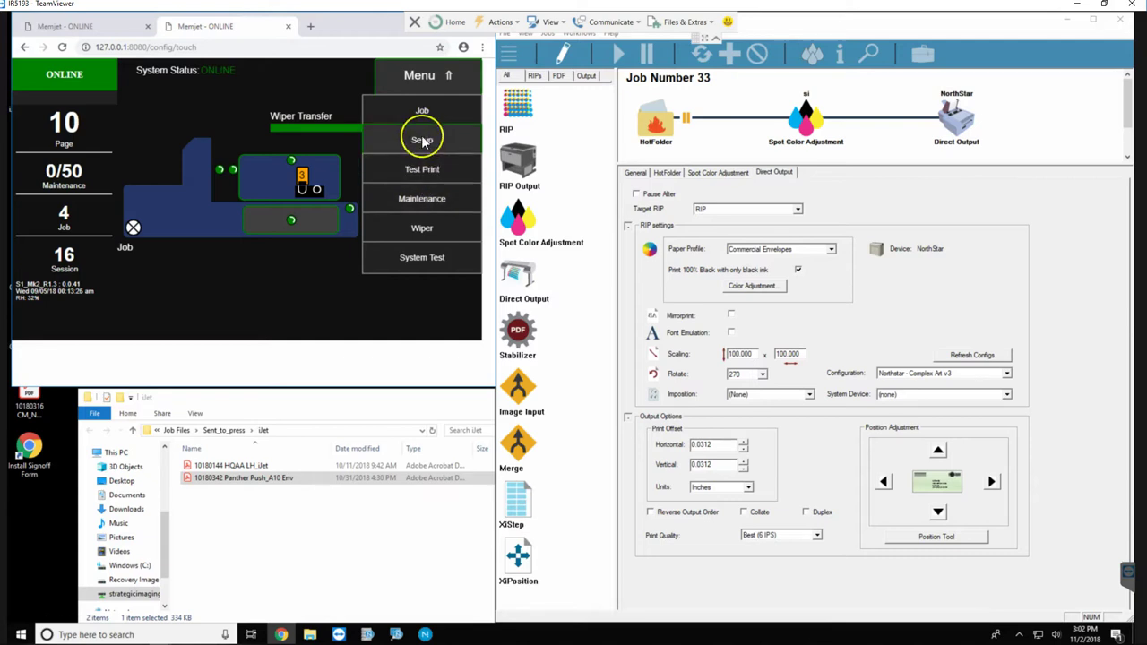
left_click(407, 207)
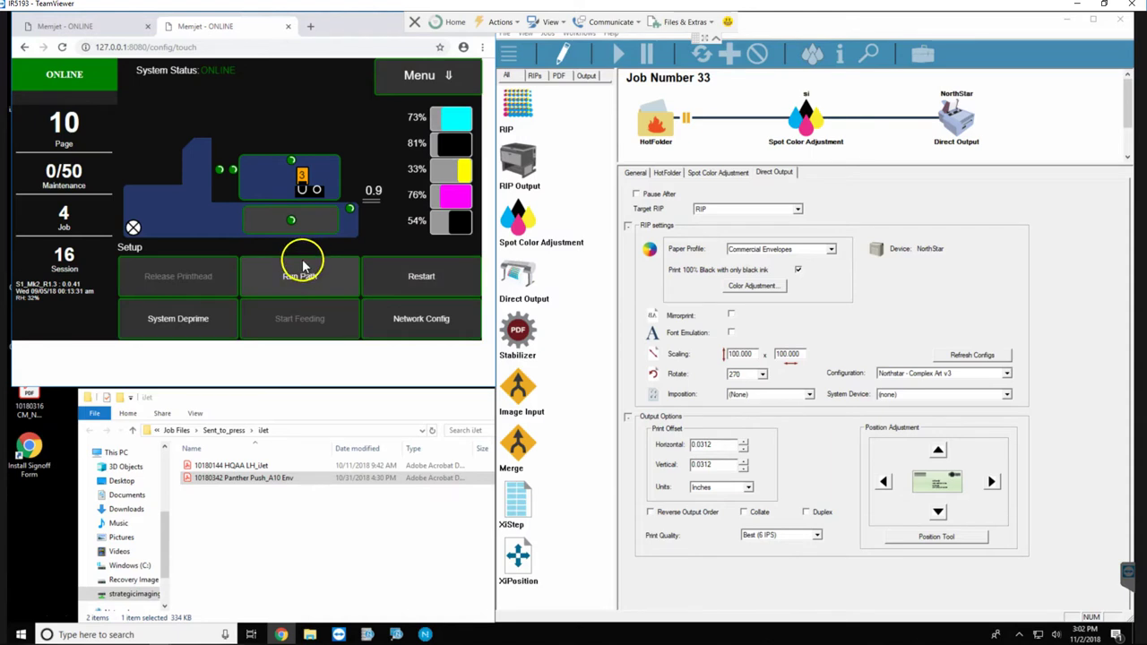
Review the available categories on the Memjet touch page and return to its Setup controls between checks
left_click(423, 77)
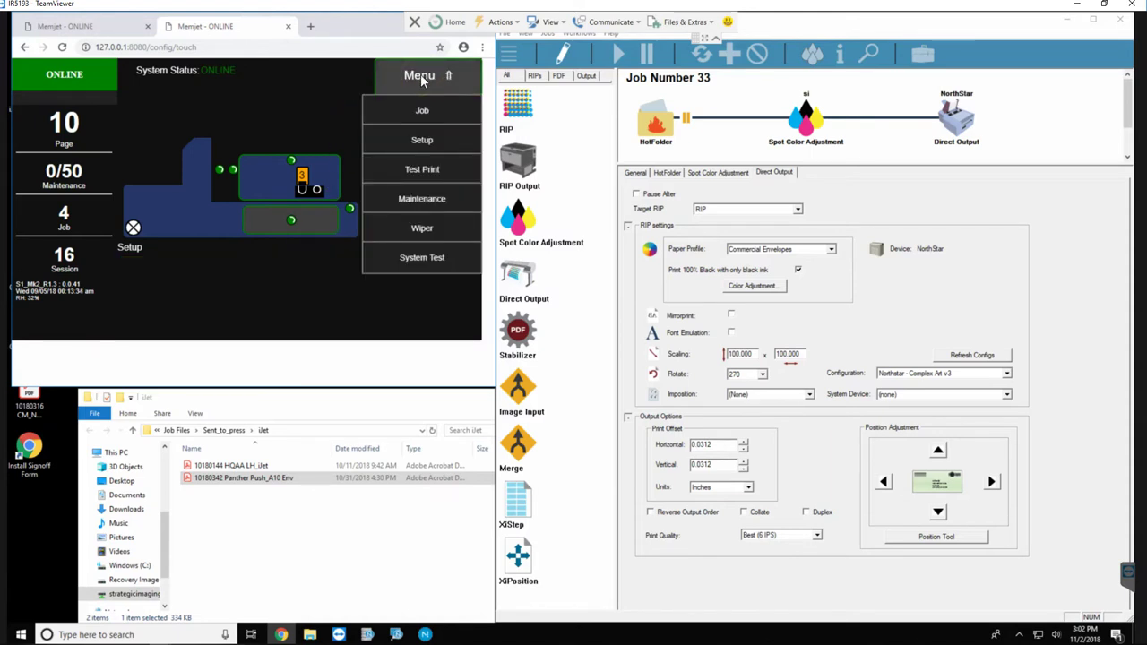
left_click(417, 175)
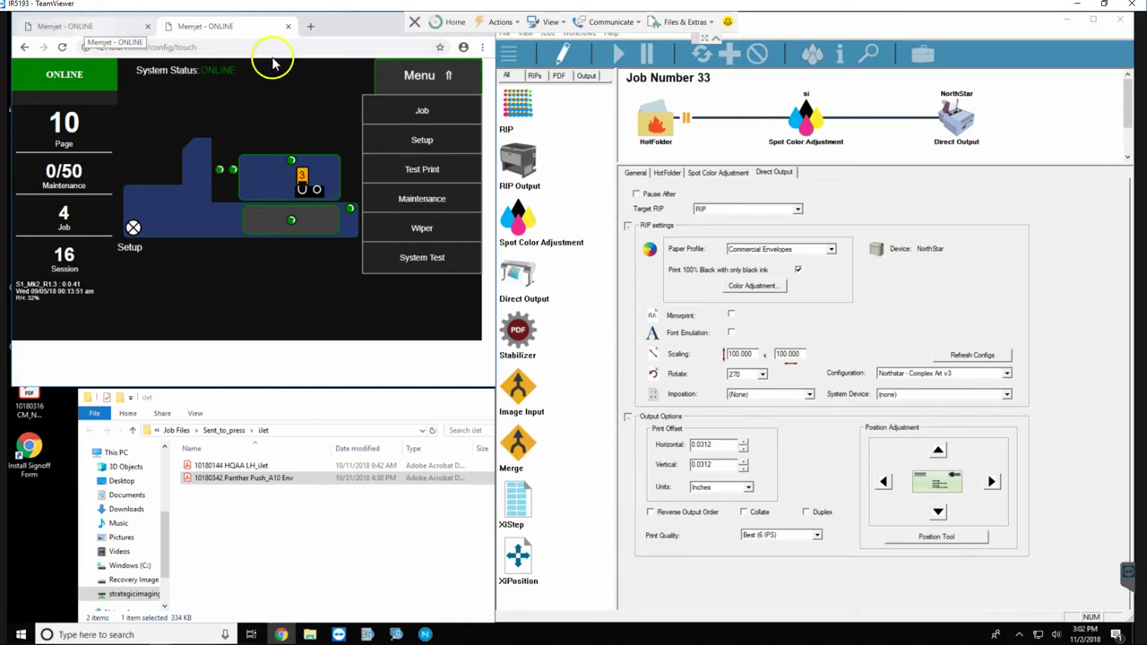
left_click(416, 77)
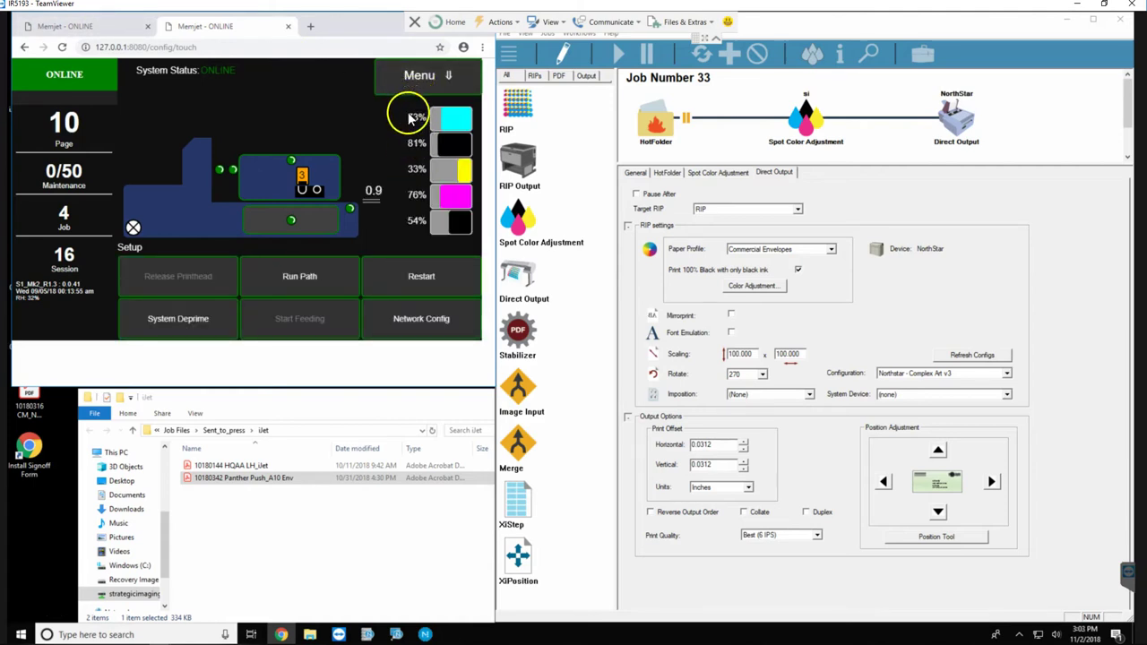
left_click(430, 80)
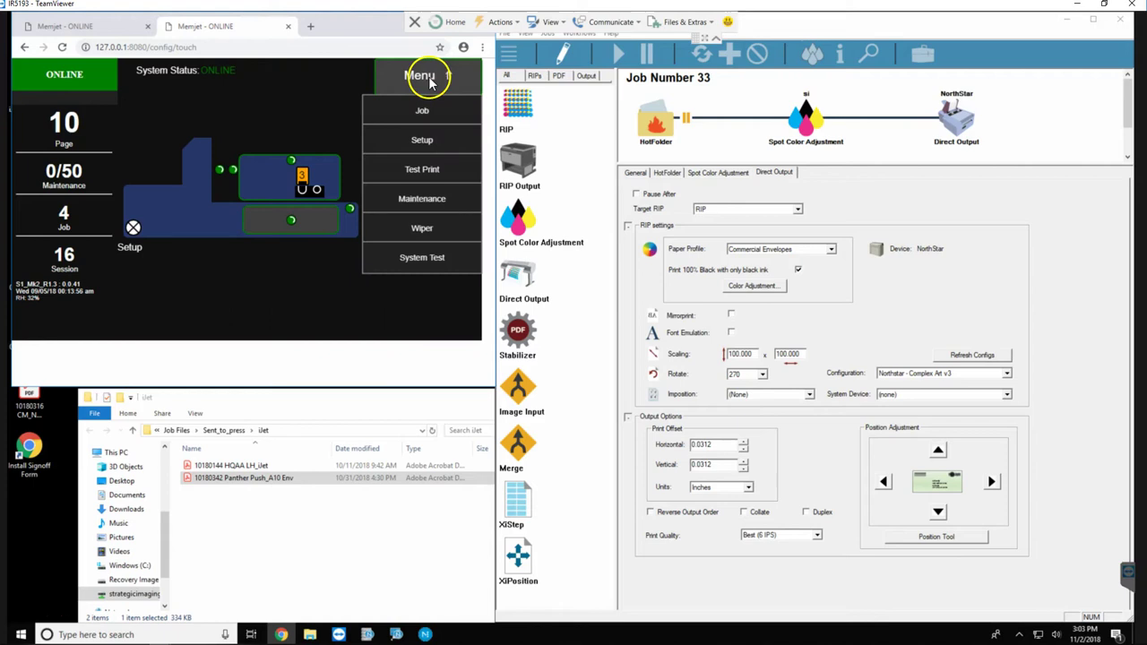
left_click(423, 140)
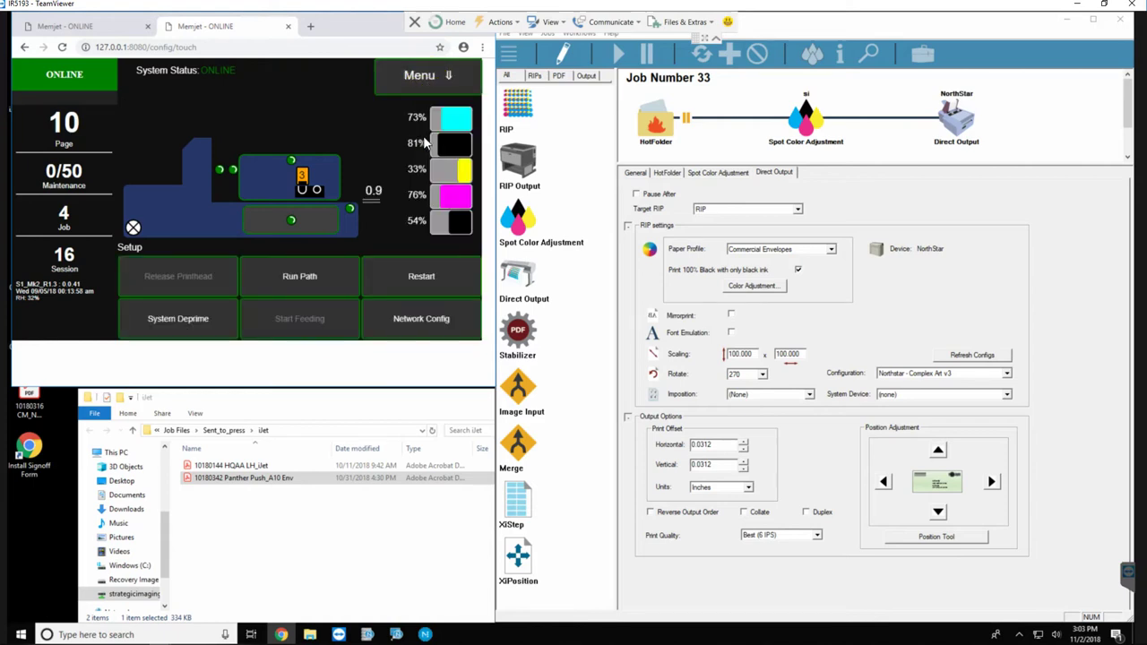
left_click(421, 76)
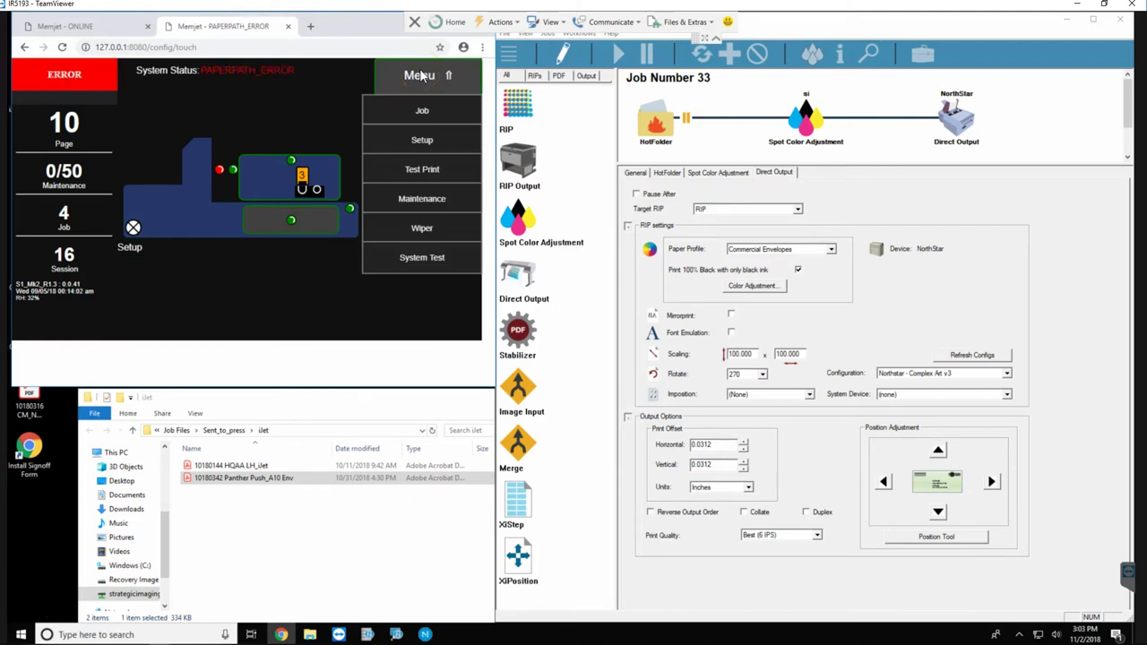
left_click_drag(381, 82, 417, 114)
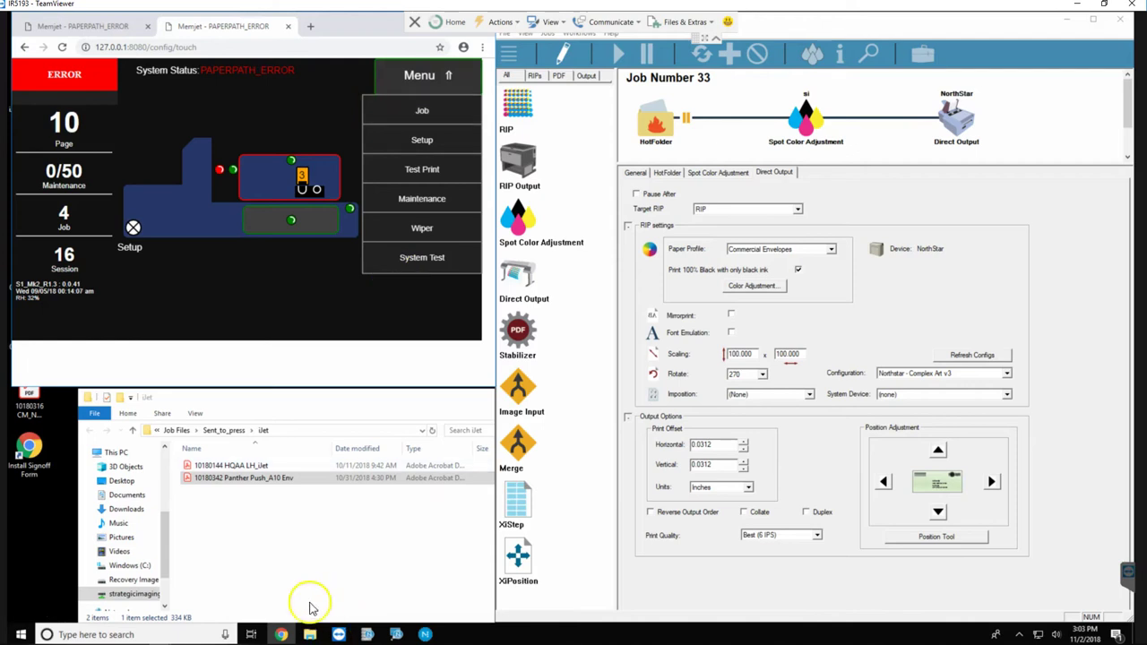
Switch to the Memjet toolbox page, open its Service Menus and unlock them with the service password
left_click(282, 634)
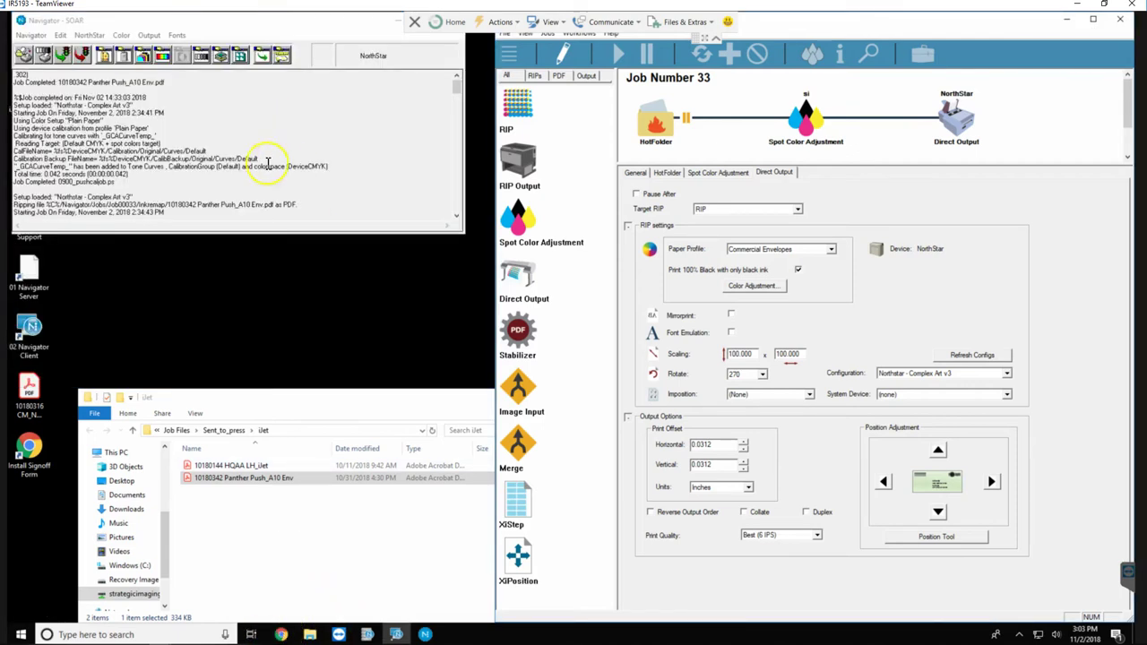
left_click(282, 634)
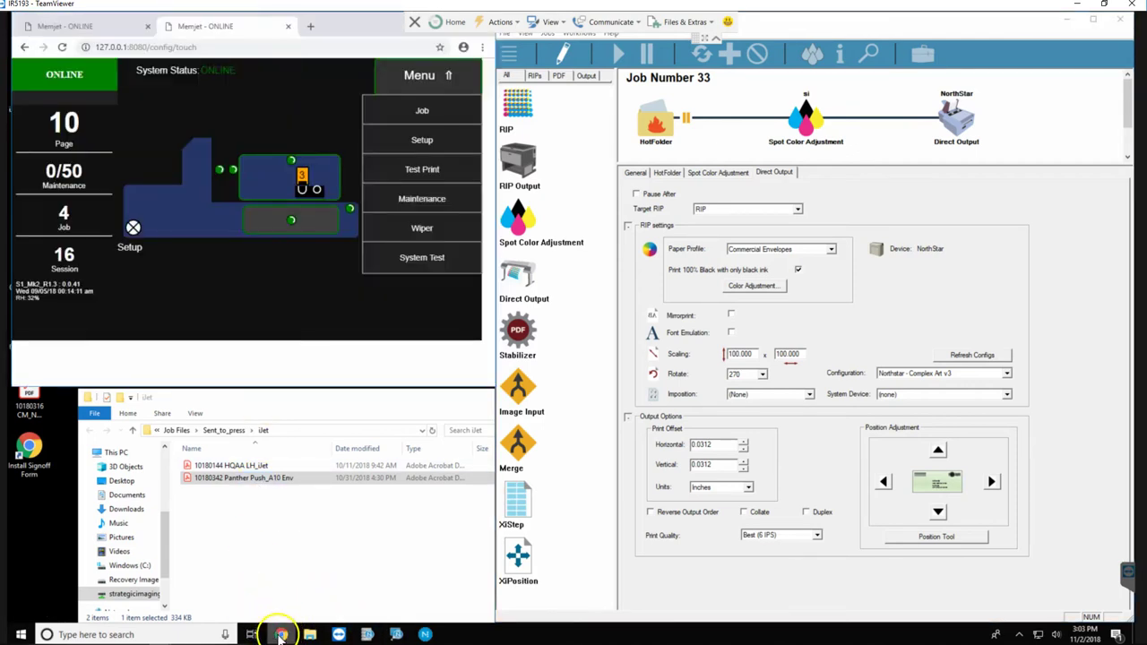
left_click(68, 27)
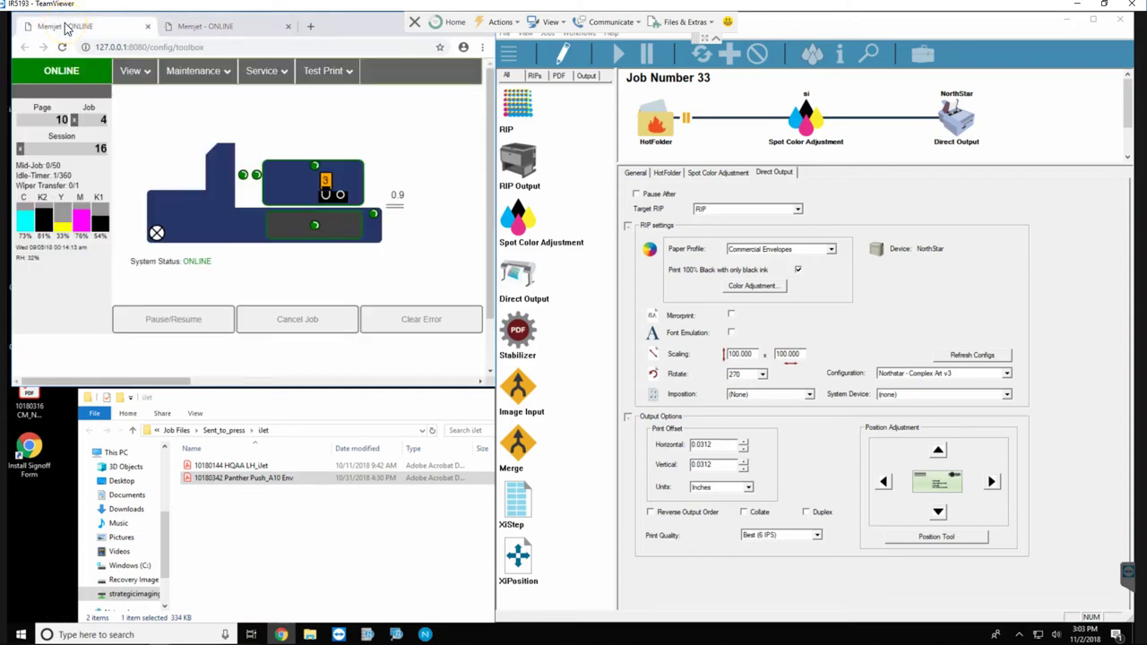
left_click(132, 74)
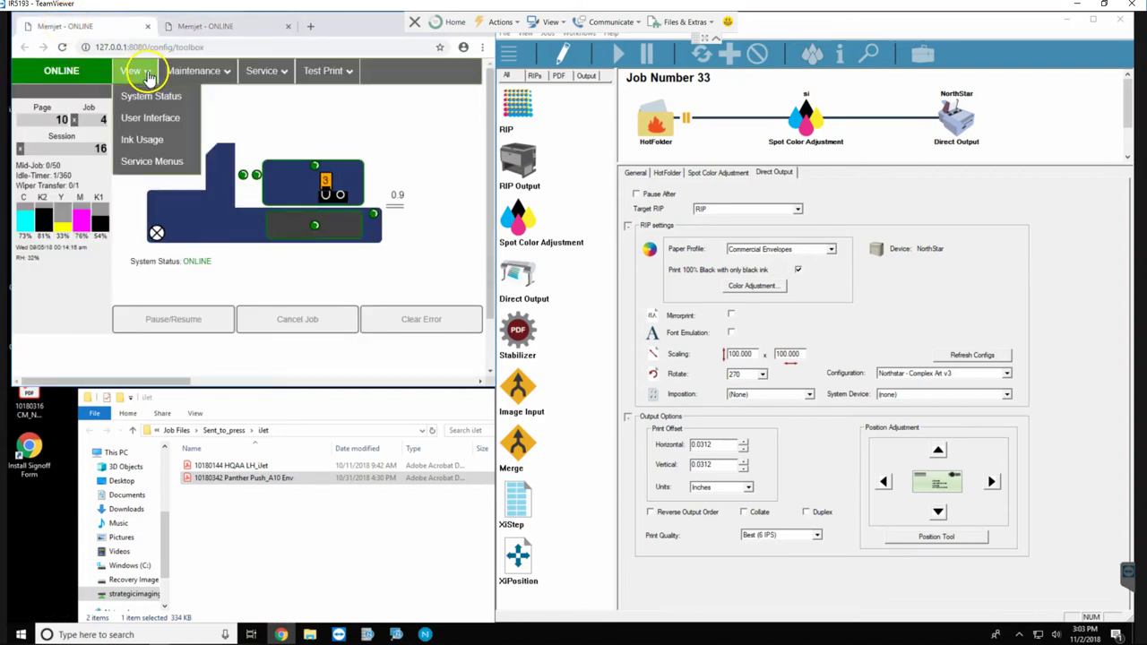
left_click(157, 161)
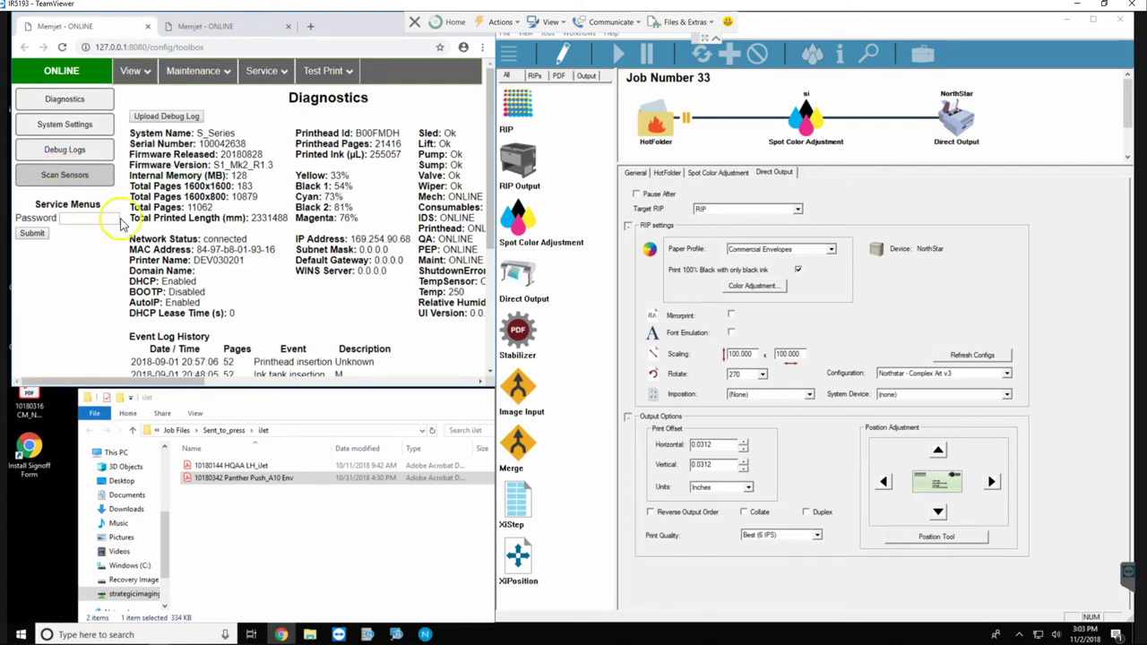
left_click(87, 218)
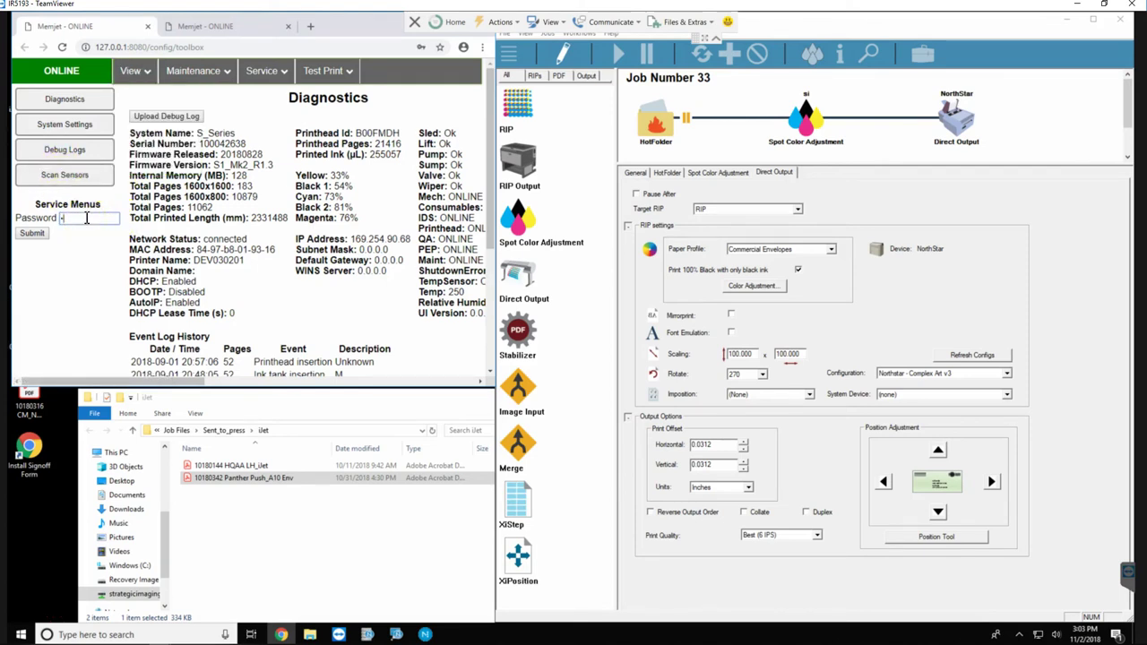
left_click(34, 234)
left_click(428, 143)
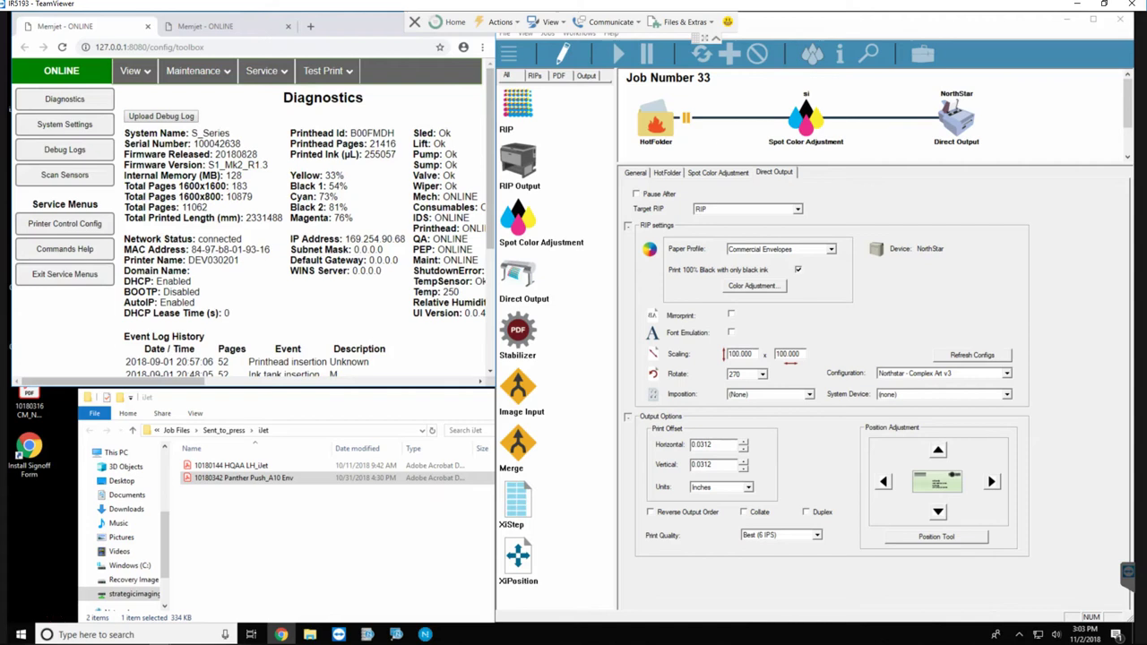
Look through the service commands help and the debug_levels command's options
left_click(77, 251)
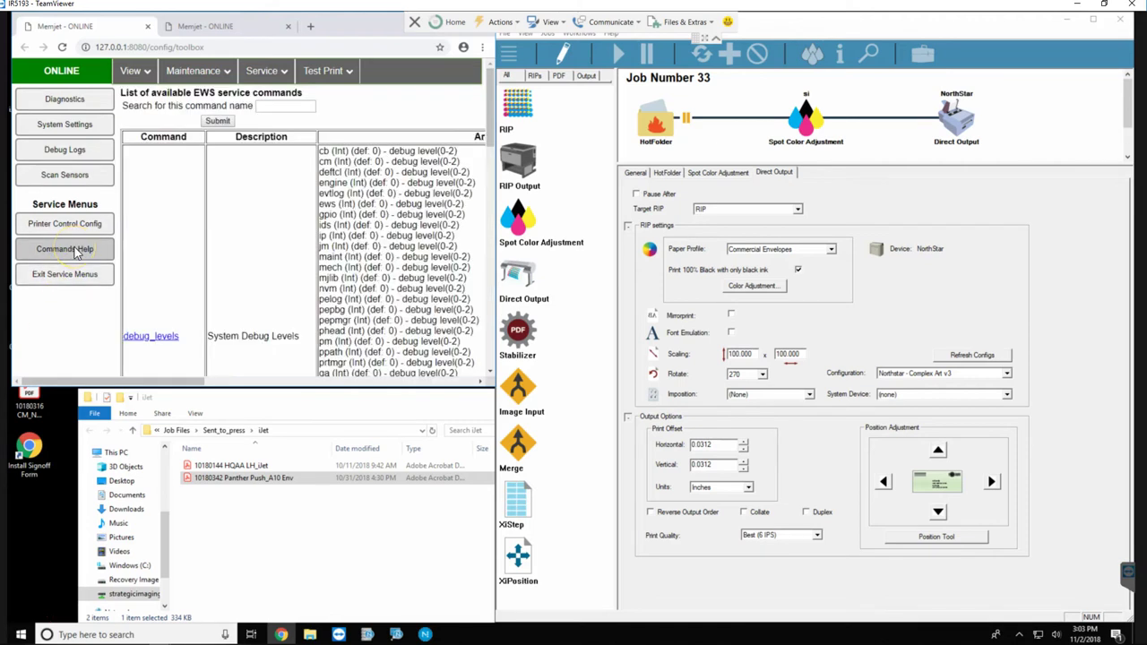
scroll(227, 281, "down", 2)
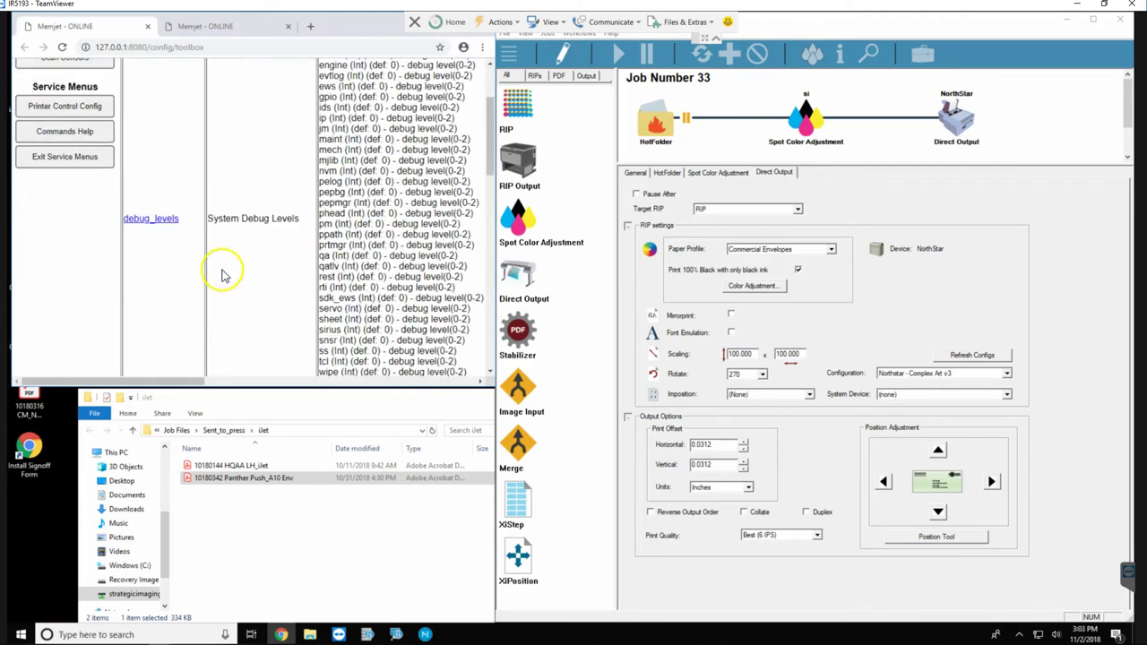
left_click(152, 220)
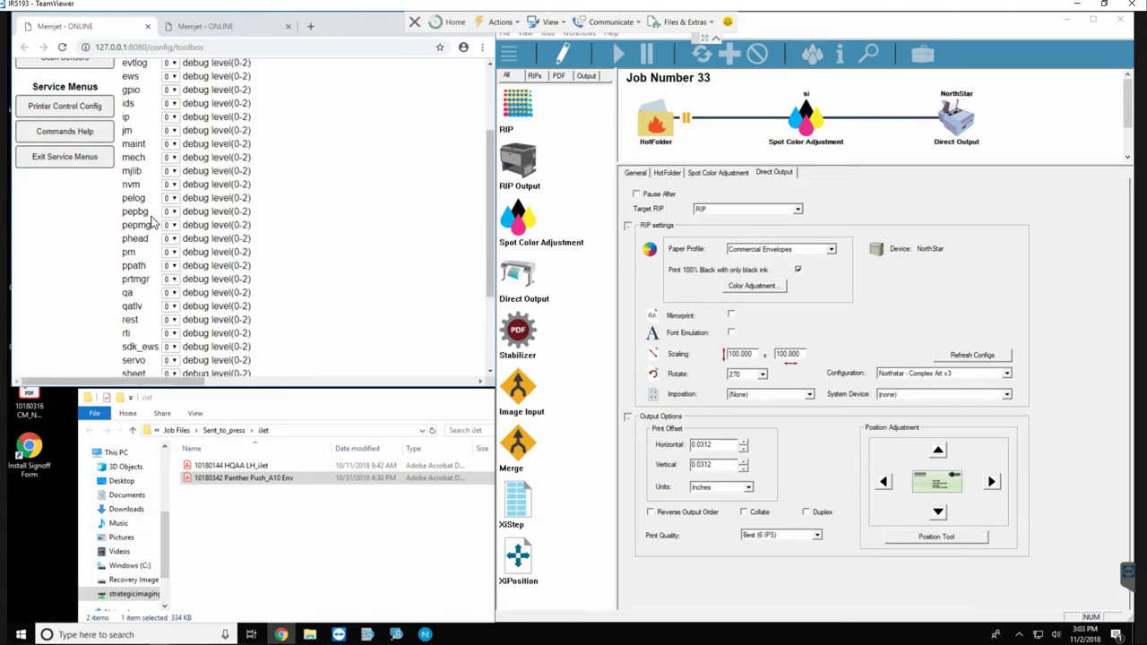
scroll(350, 193, "up", 2)
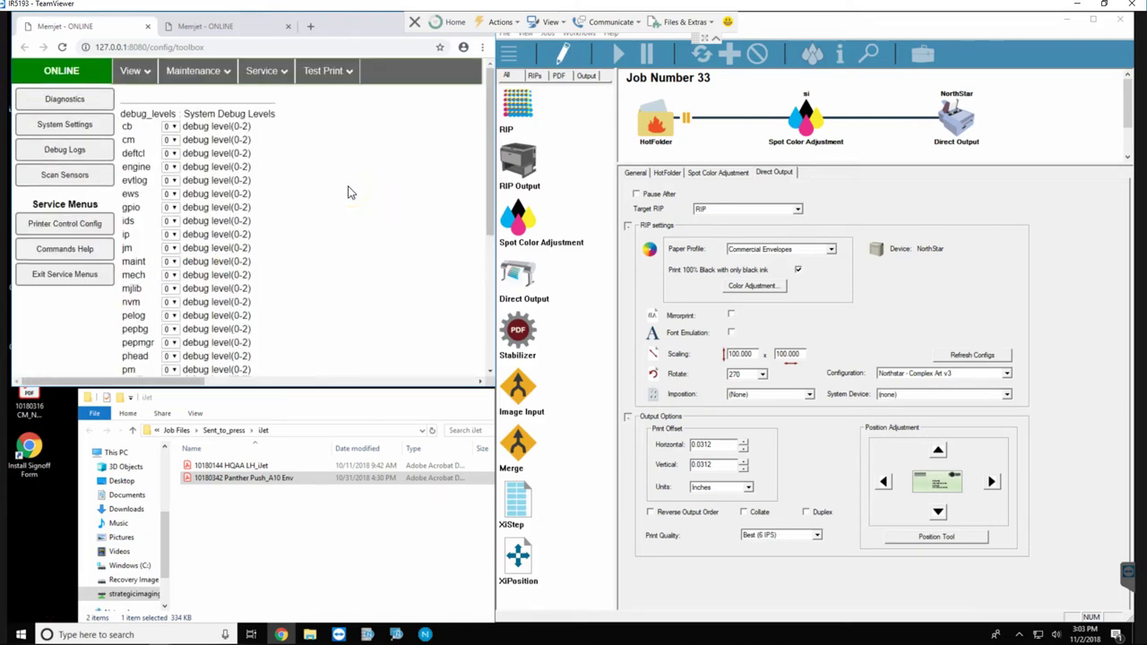
Review the toolbox's View, Maintenance, Service and Test Print commands without running any
left_click(143, 74)
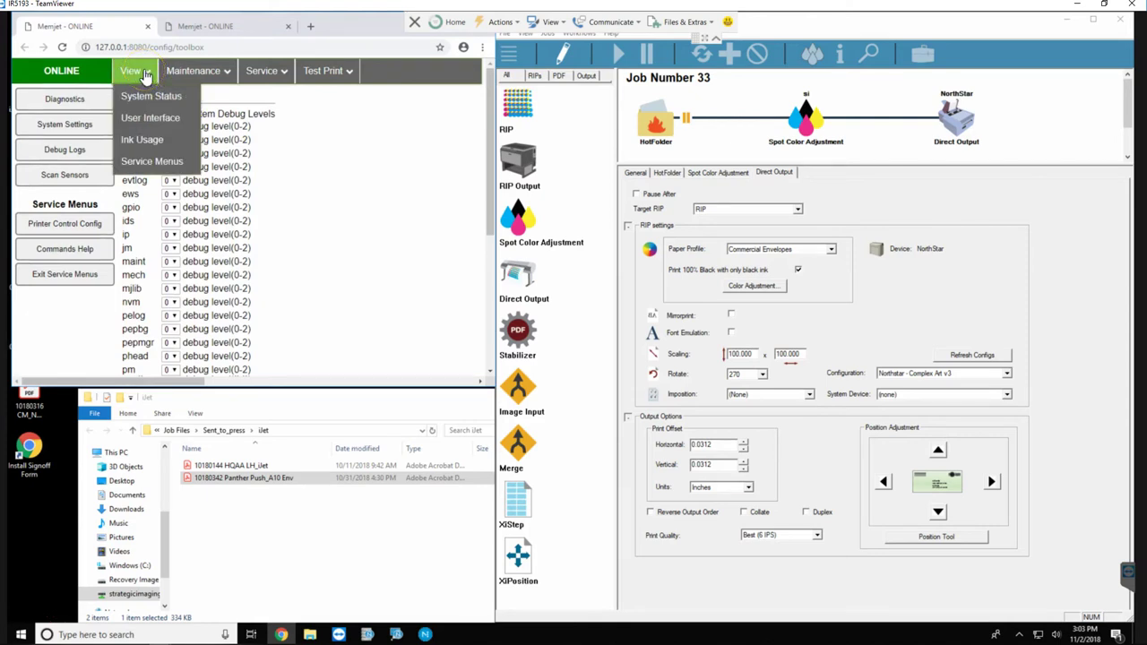
left_click(211, 78)
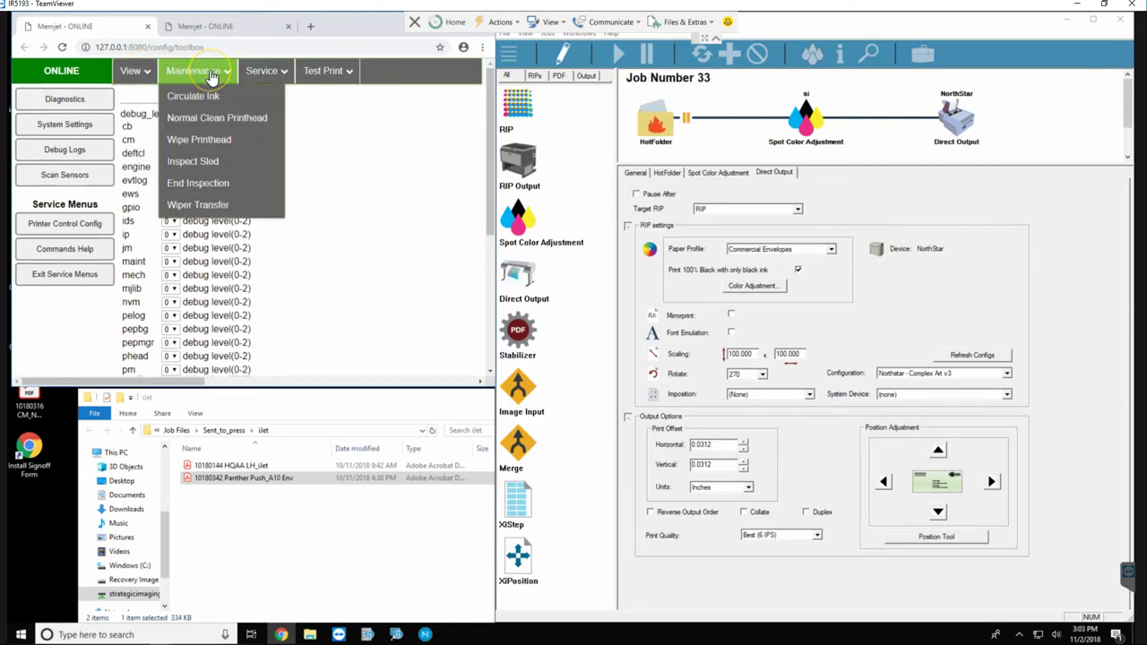
left_click(272, 73)
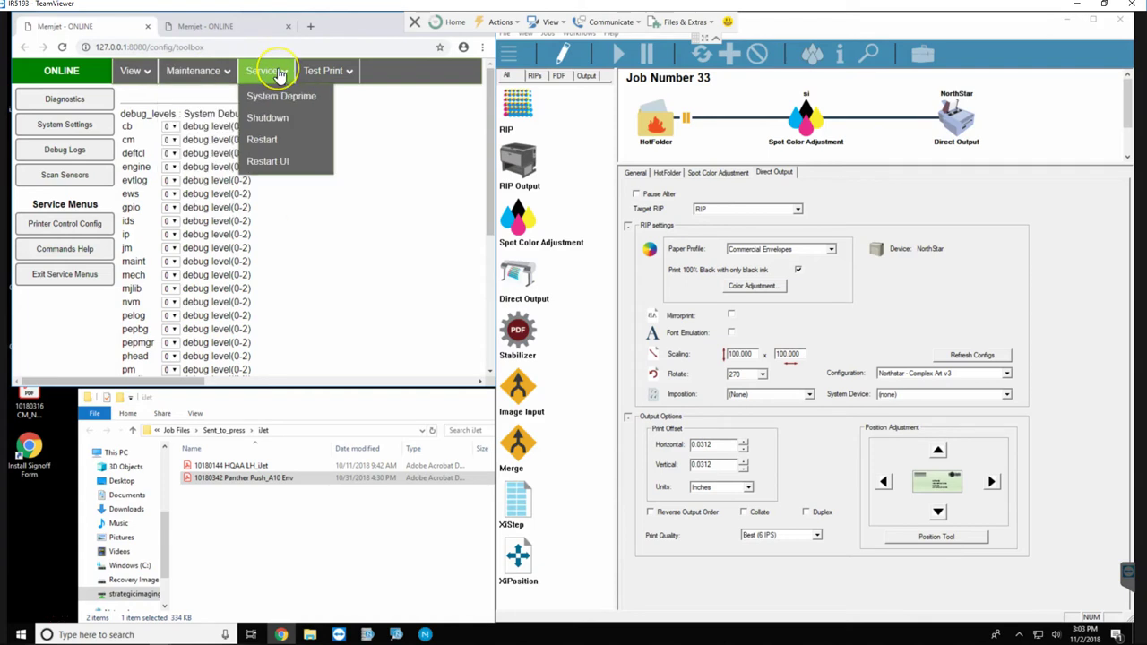
left_click(334, 74)
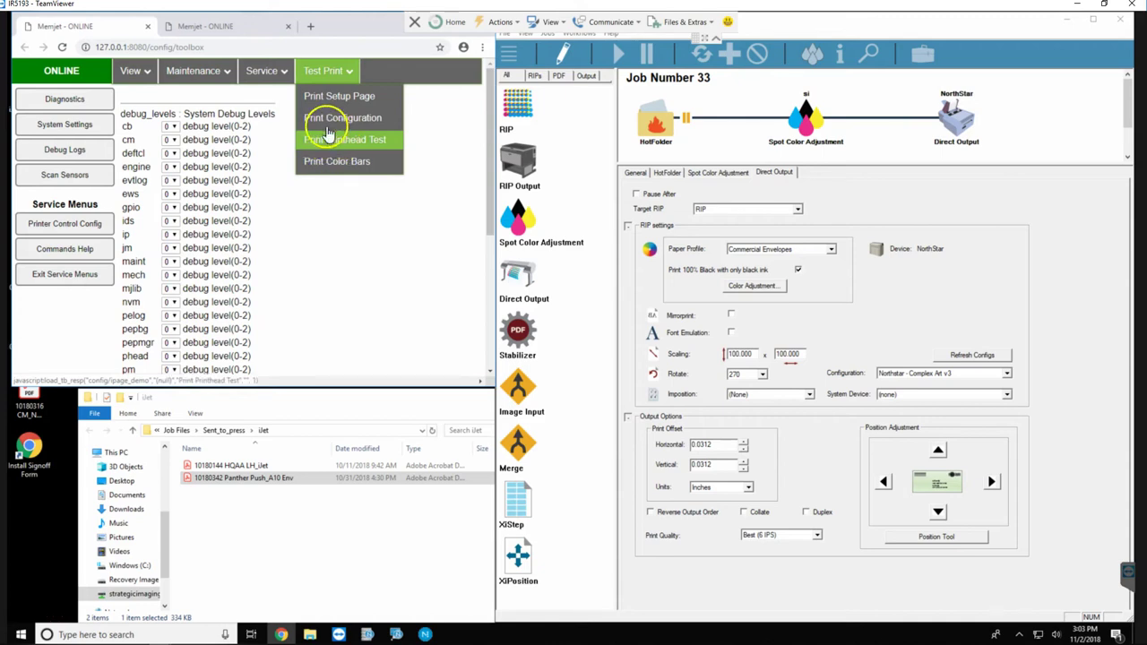
left_click(136, 71)
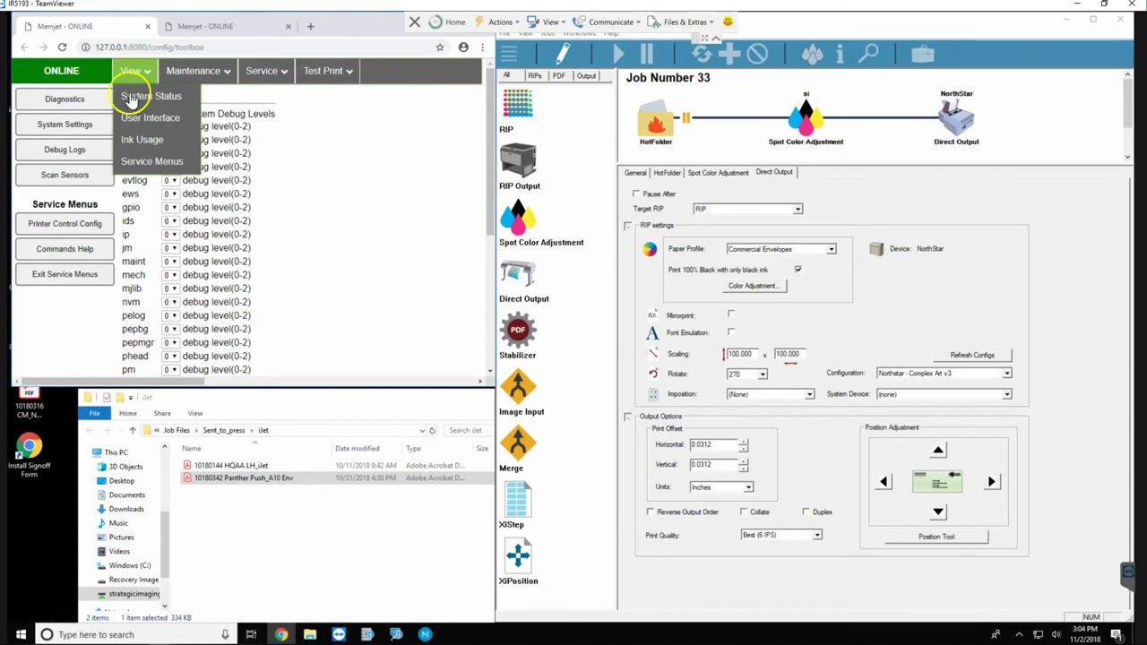
Download debug_2018-09-05.log from the printer's debug logs and open the file
left_click(66, 150)
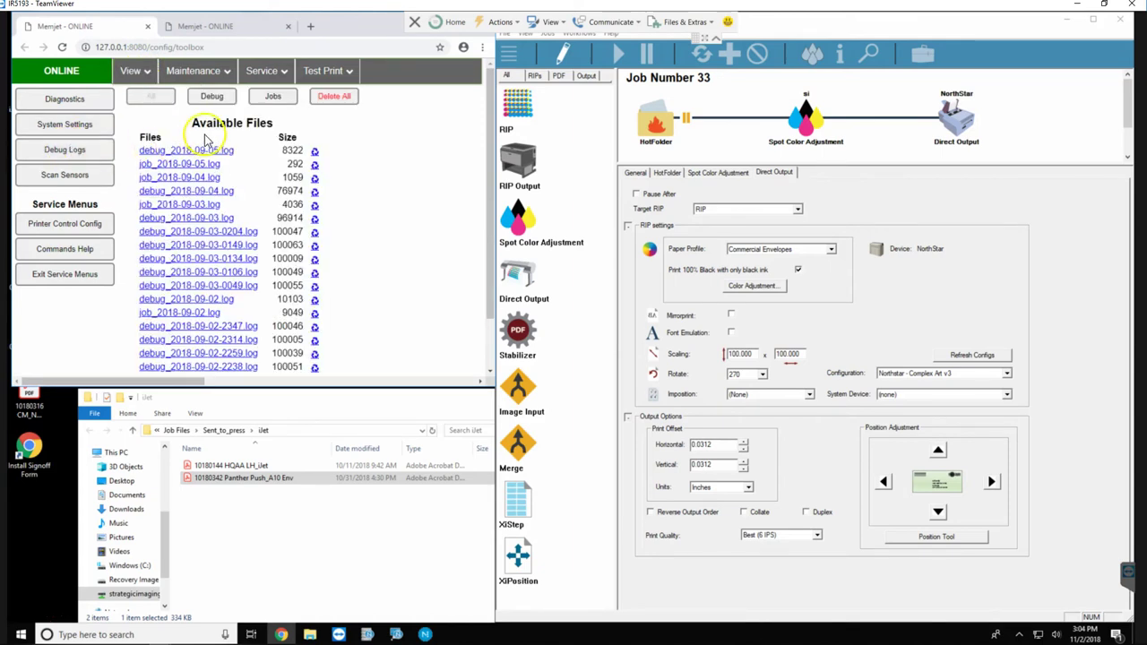
left_click(187, 152)
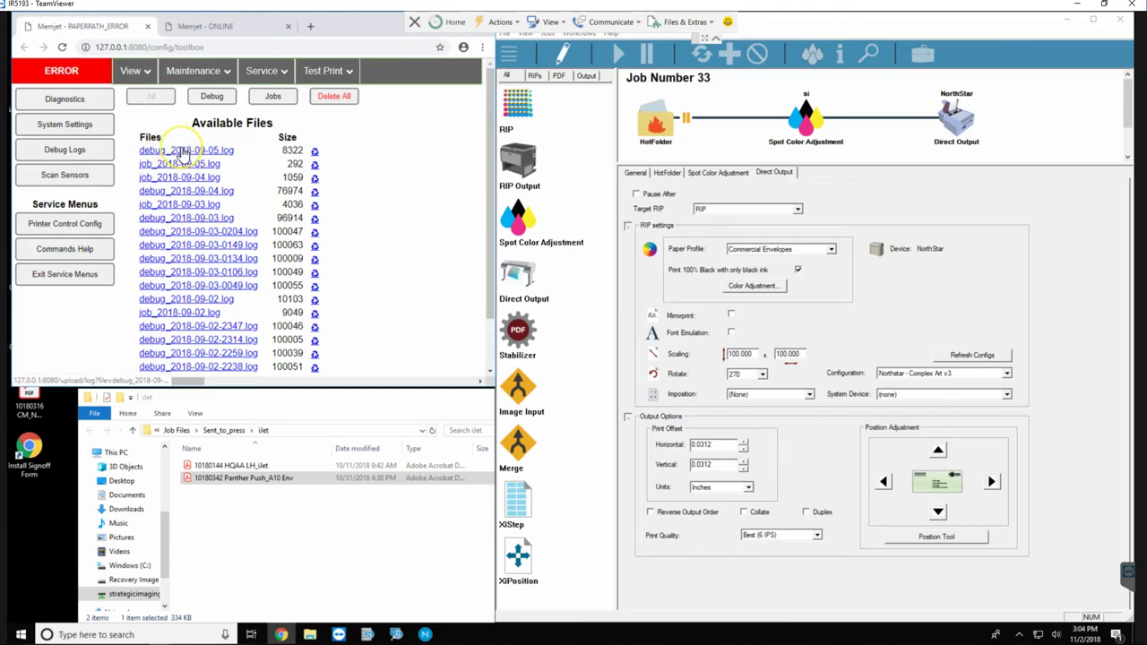
left_click(183, 153)
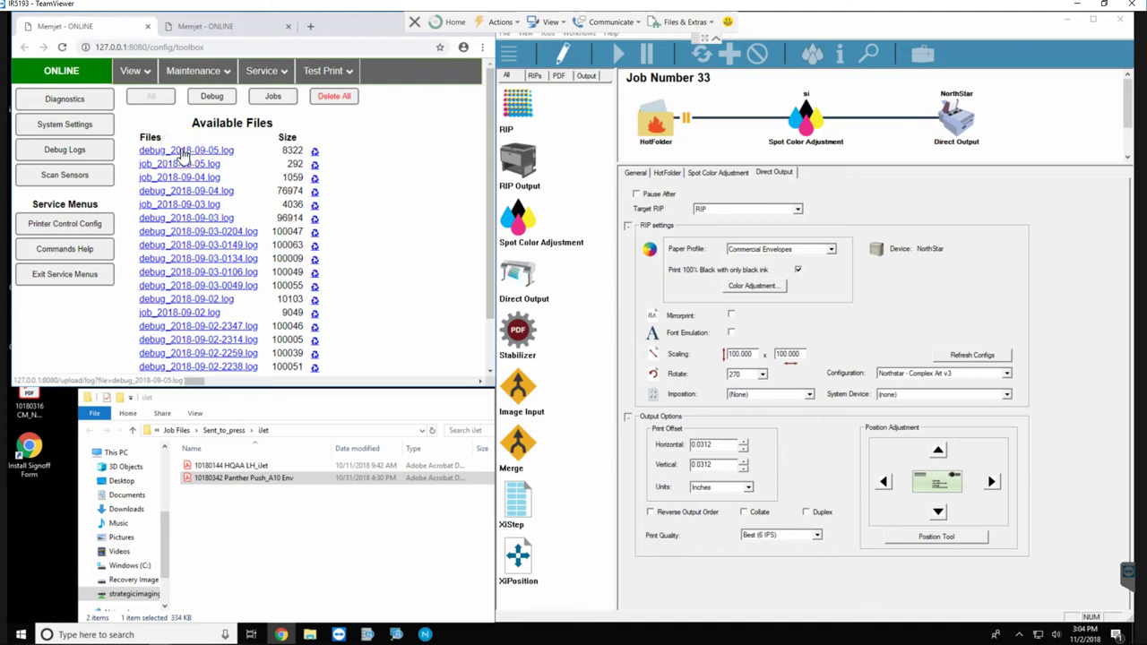
left_click(181, 152)
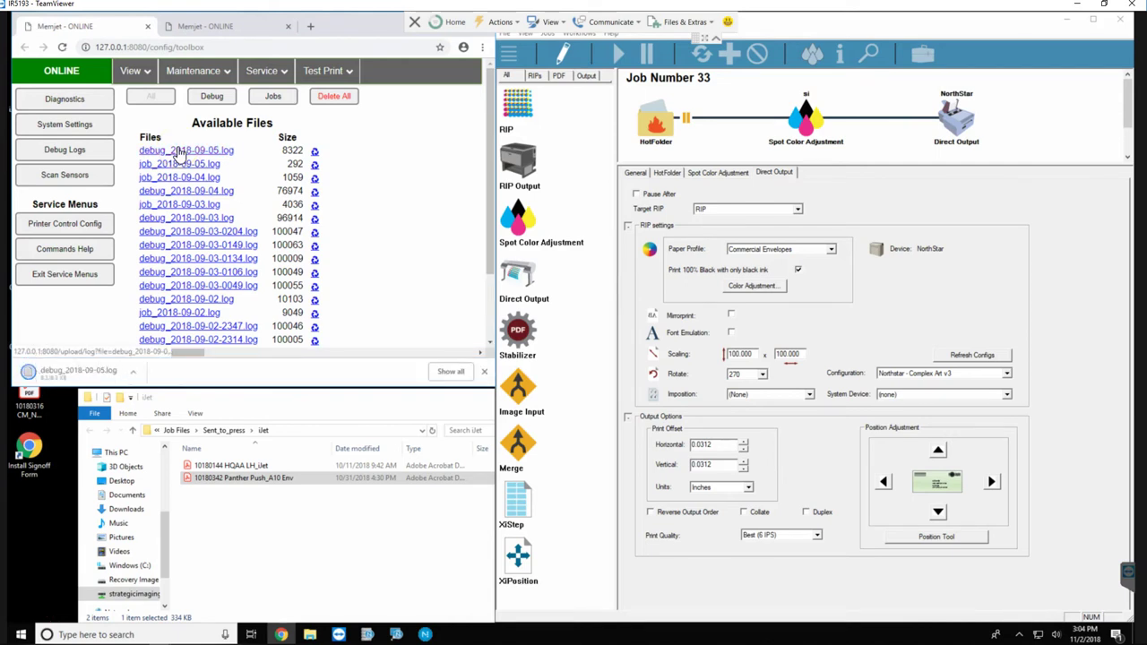
left_click(152, 301)
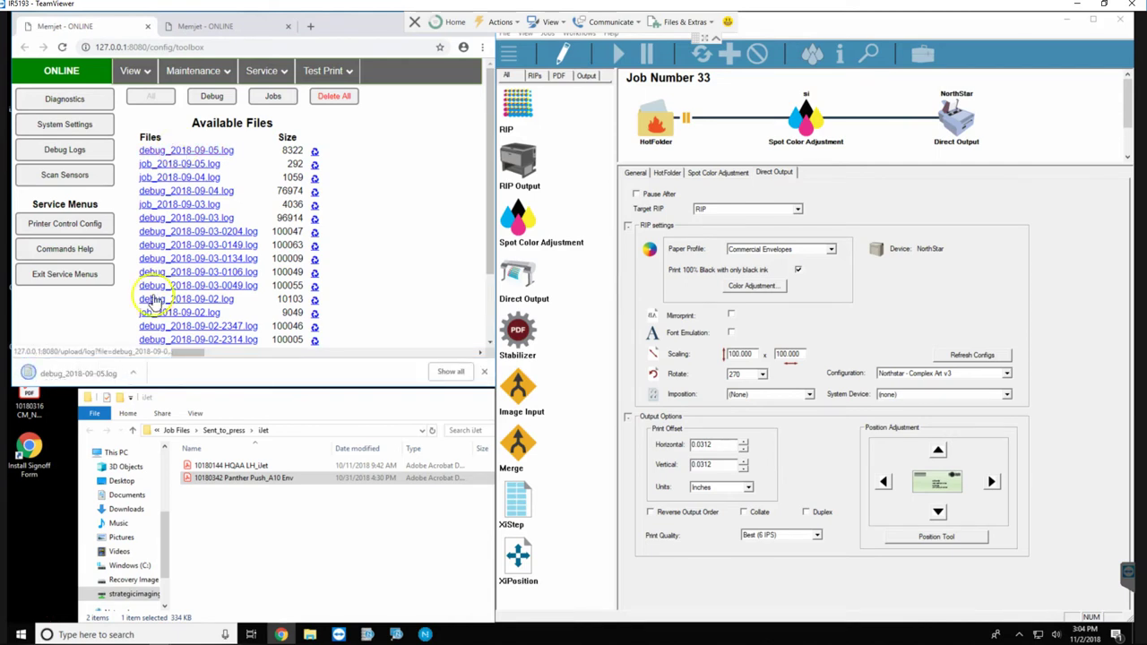
left_click(134, 374)
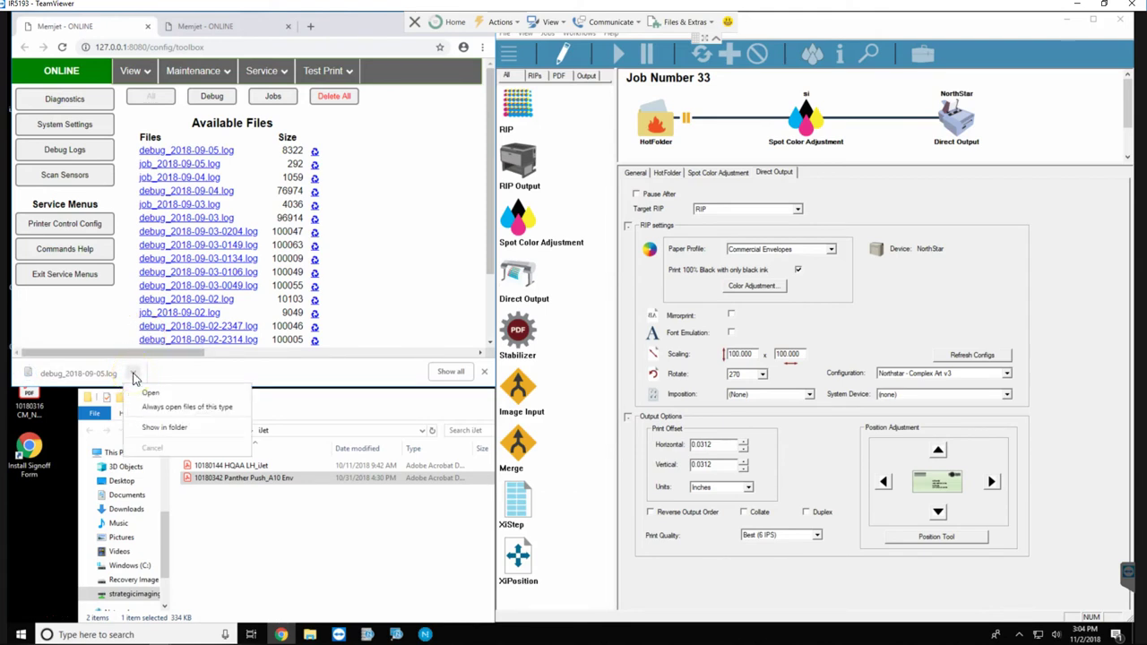
left_click(152, 428)
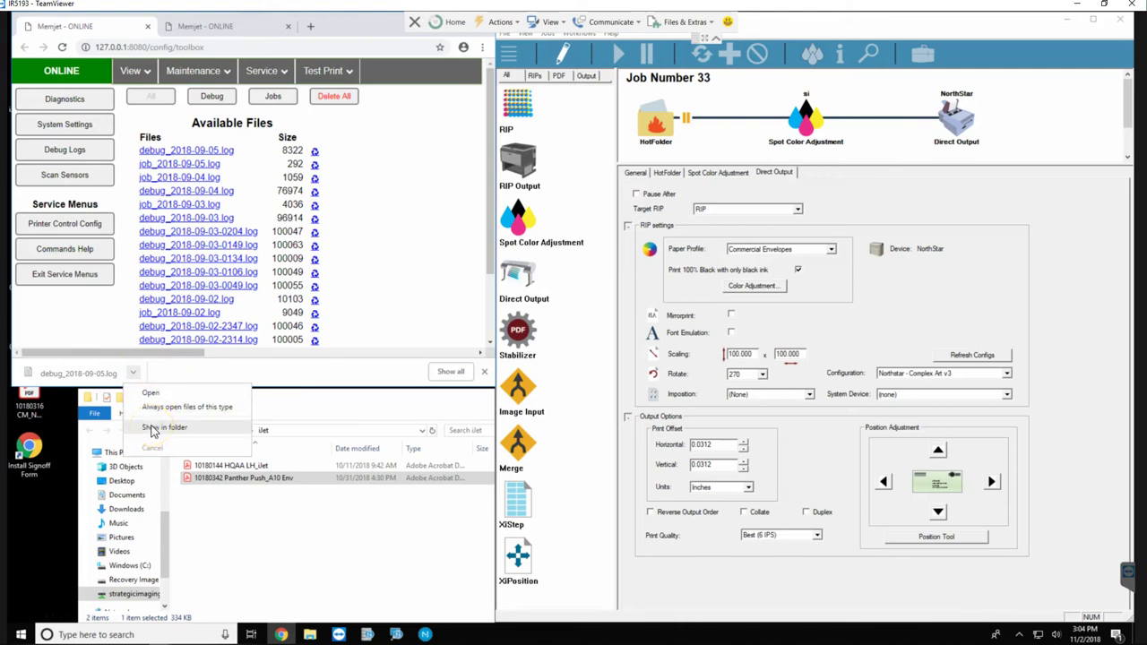
left_click(151, 395)
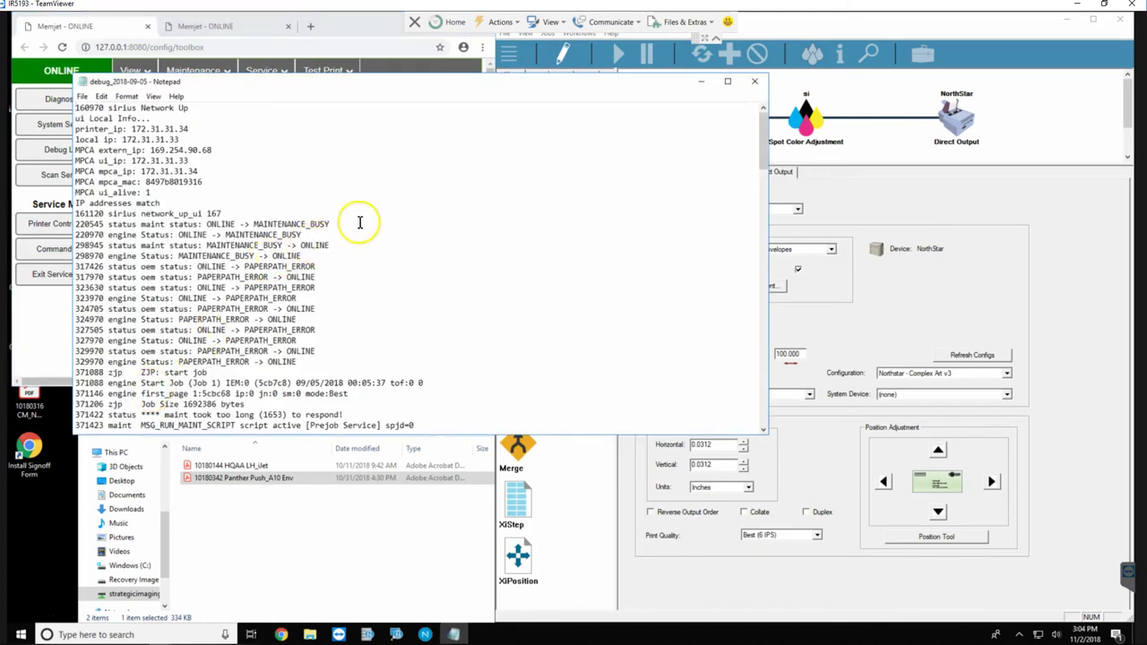
Read the debug log through to its latest status entries and close it
scroll(359, 222, "down", 9)
scroll(359, 222, "down", 15)
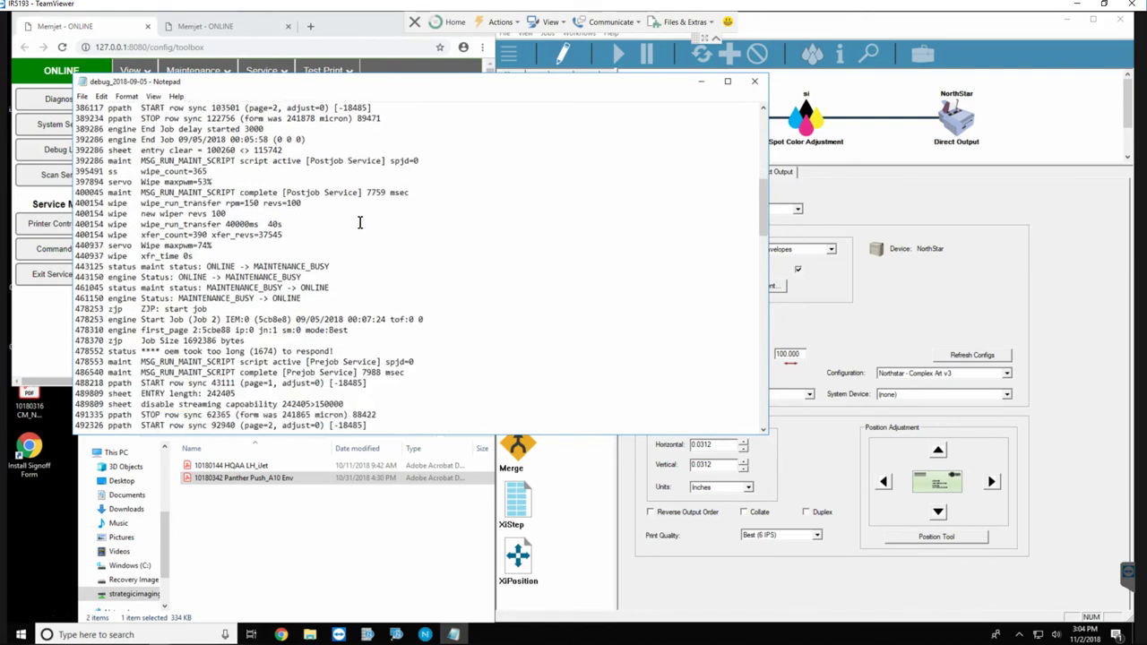
scroll(359, 222, "down", 12)
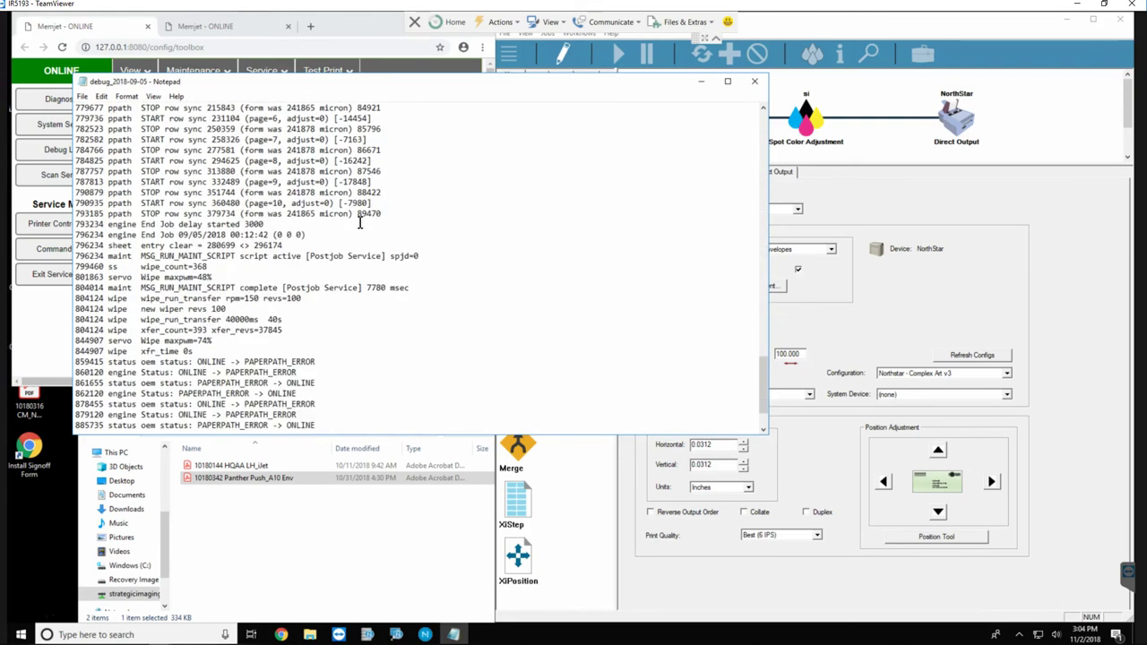
scroll(359, 222, "down", 2)
left_click(399, 306)
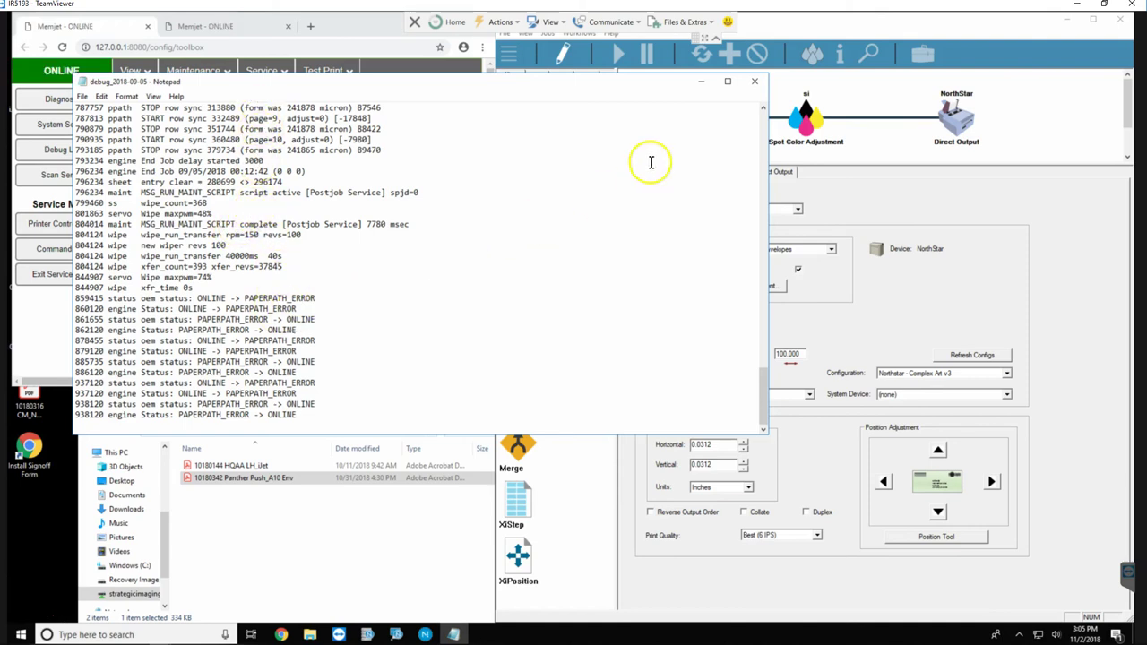
left_click(756, 81)
Exit the service menus and show the printer's System Status view
left_click(135, 130)
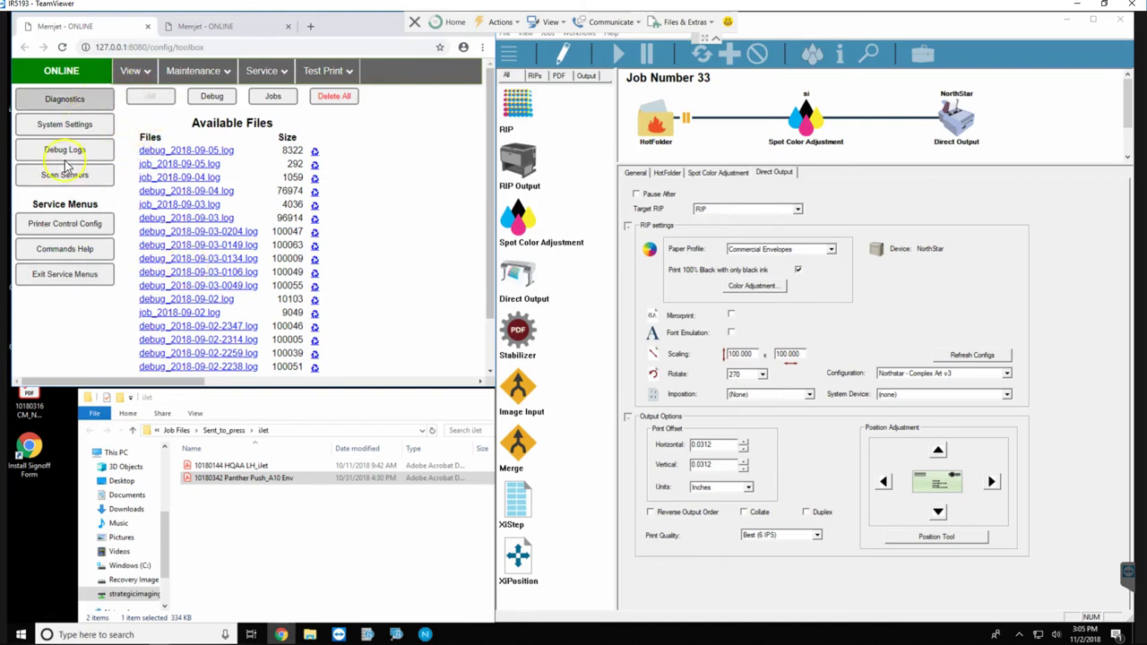
left_click(63, 278)
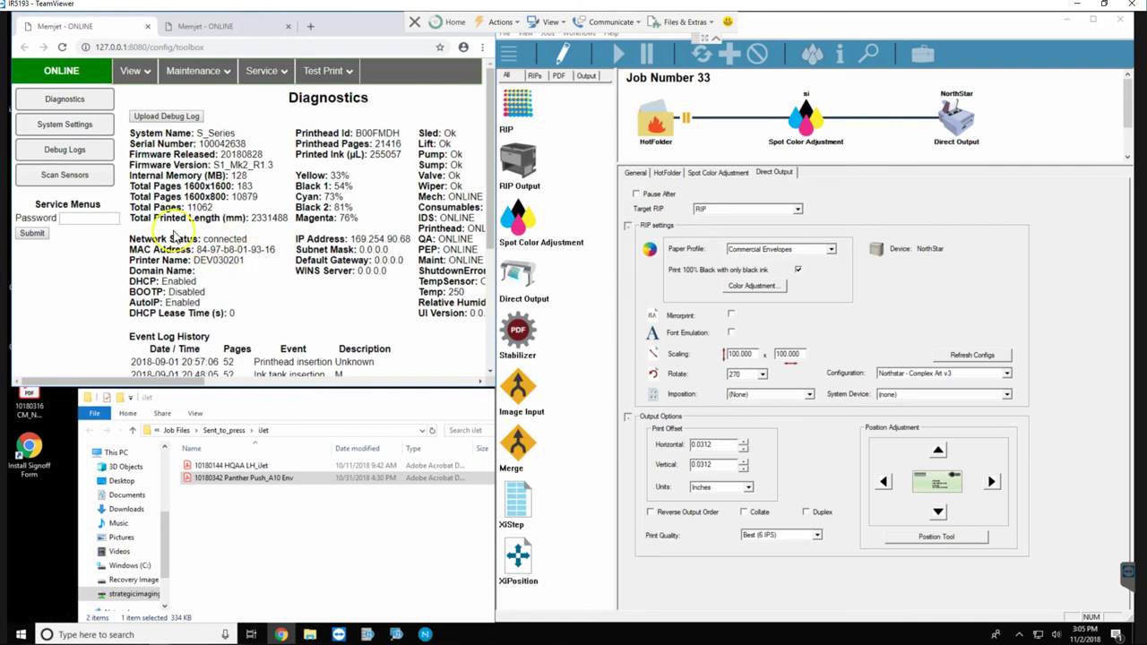
left_click(125, 81)
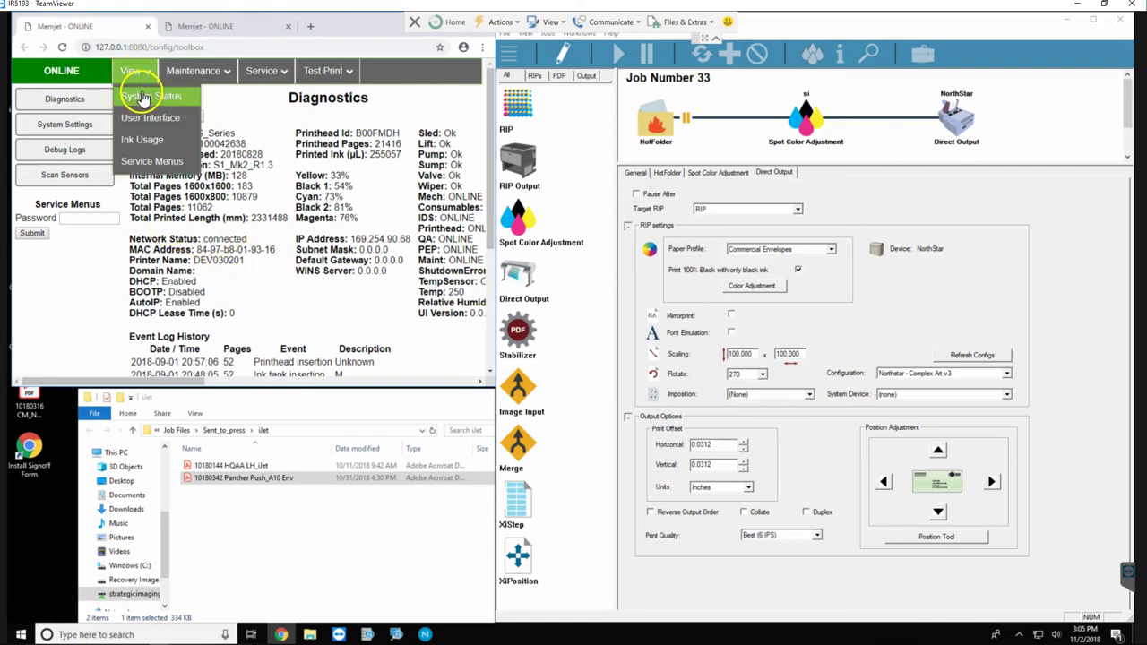
left_click(141, 96)
left_click(334, 123)
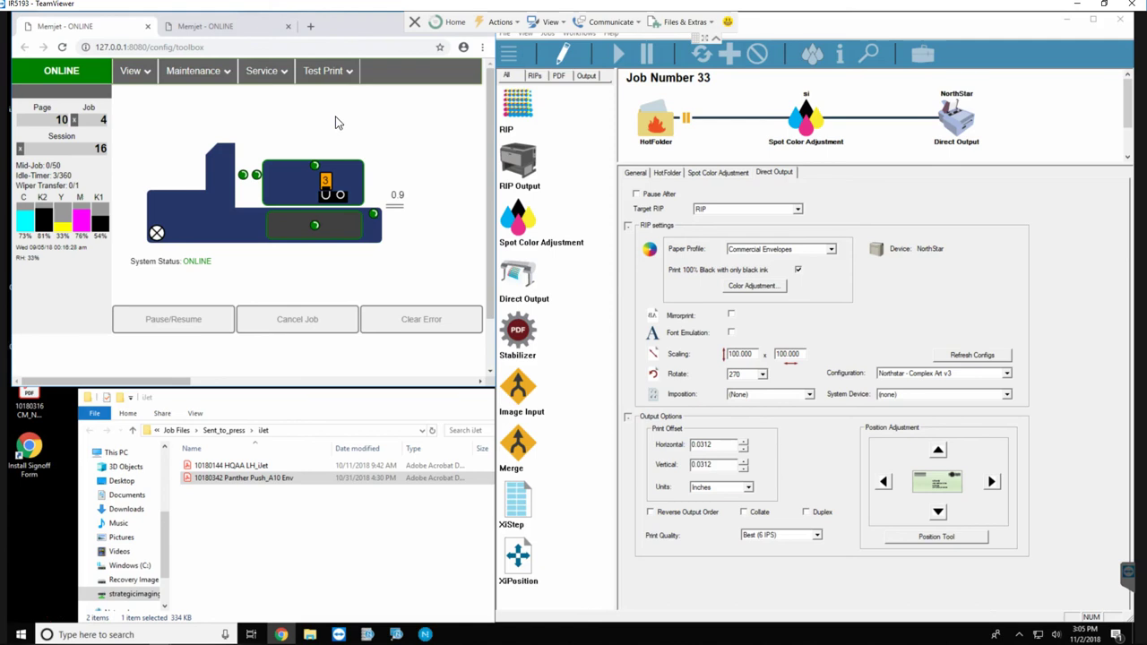
Leave the workflow editor for job 33 in Navigator and return to the job list
left_click(562, 56)
left_click(566, 57)
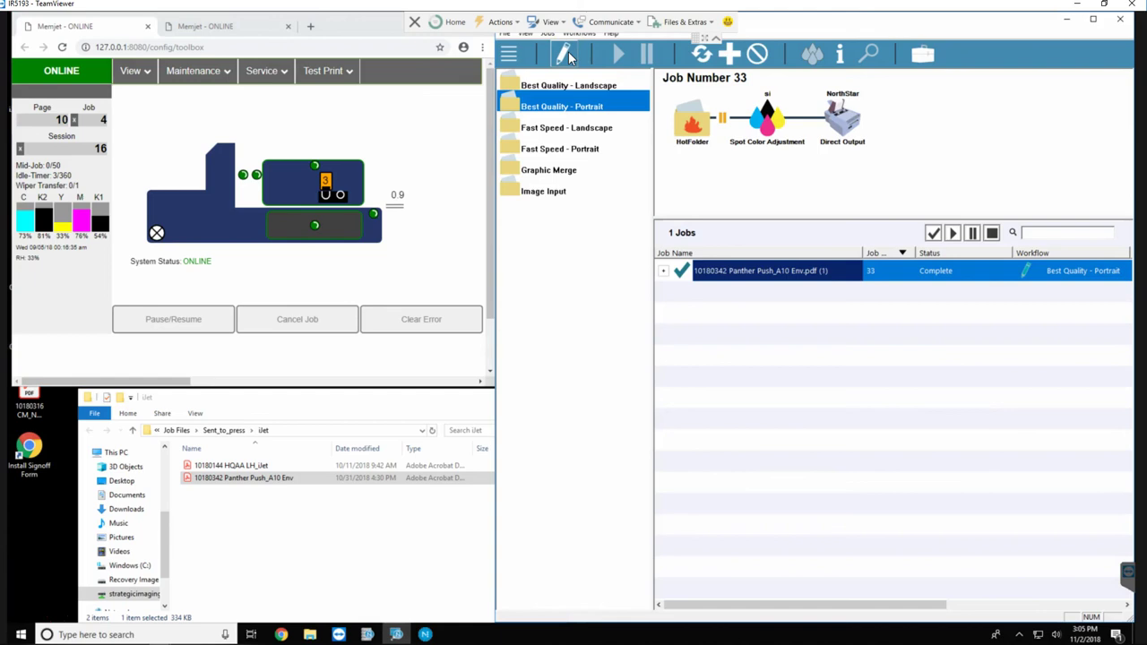